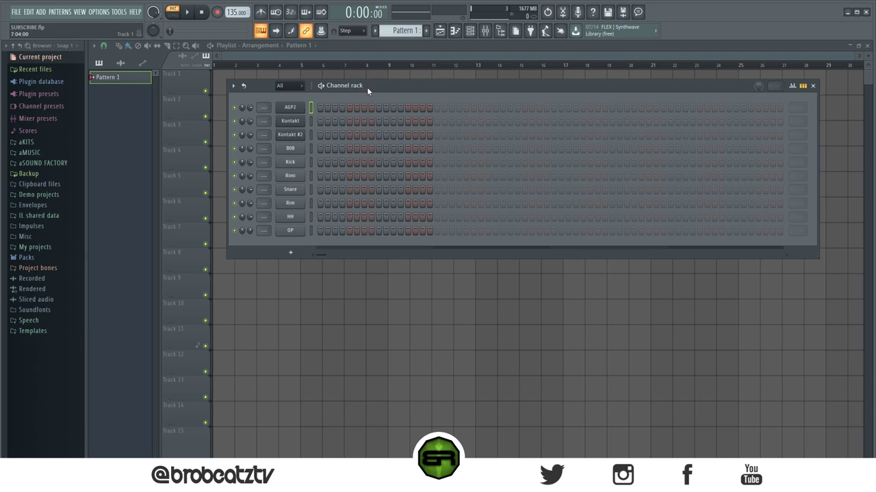
Step: Open the piano roll of the AGP2 channel and choose its grid snap resolution
{"action": "left_click_drag", "start_coordinate": [366, 86], "coordinate": [364, 85]}
{"action": "right_click", "coordinate": [283, 109]}
{"action": "left_click", "coordinate": [277, 107]}
{"action": "left_click", "coordinate": [113, 46]}
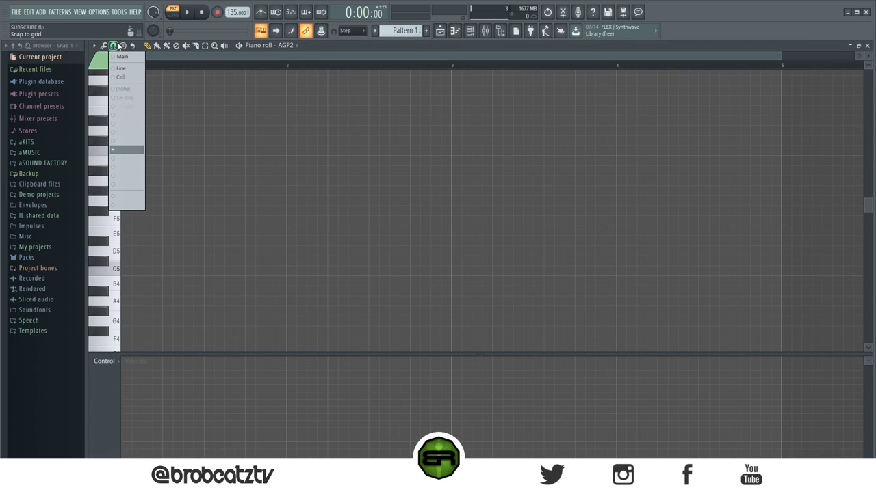
{"action": "left_click", "coordinate": [127, 151]}
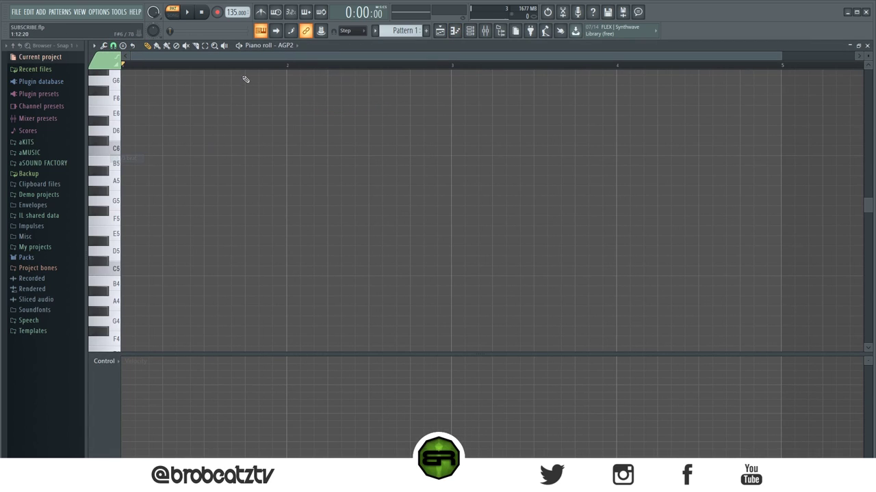
Step: Draw an A3 note at the start of bar 1 and lengthen it to fill the whole bar
{"action": "scroll", "coordinate": [232, 116], "scroll_direction": "down", "scroll_amount": 2}
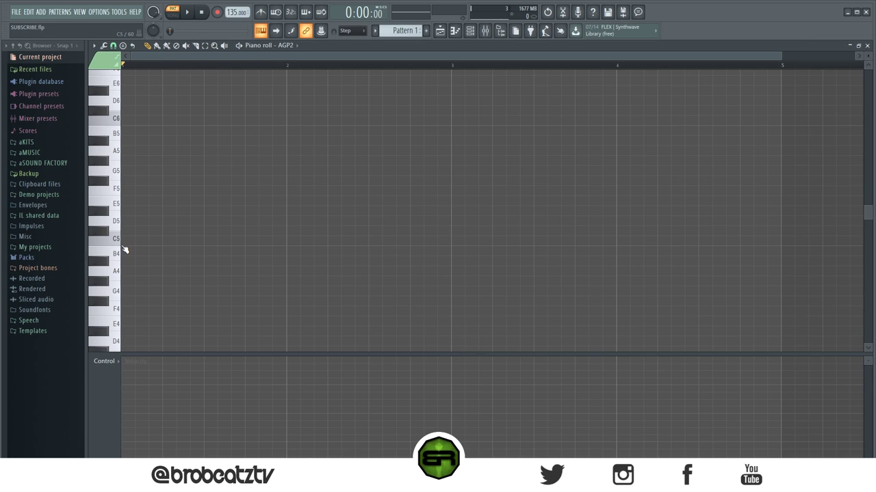
{"action": "scroll", "coordinate": [122, 266], "scroll_direction": "down", "scroll_amount": 5}
{"action": "left_click", "coordinate": [118, 300]}
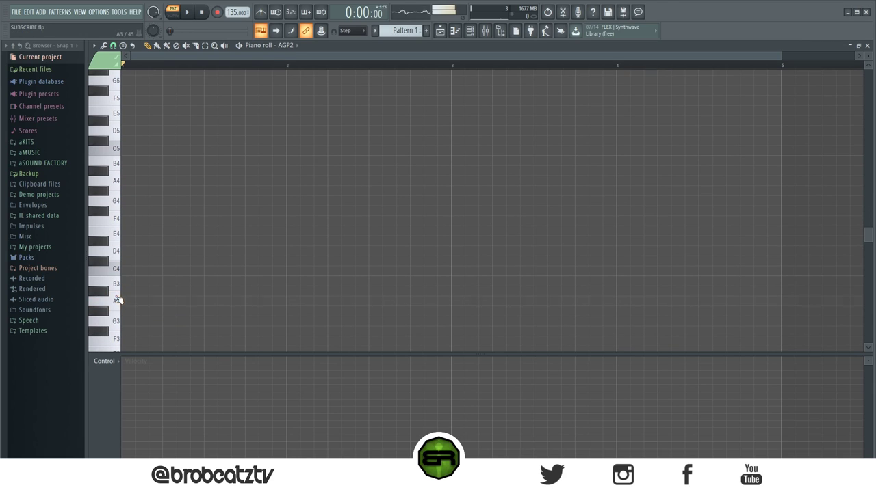
{"action": "left_click", "coordinate": [127, 312]}
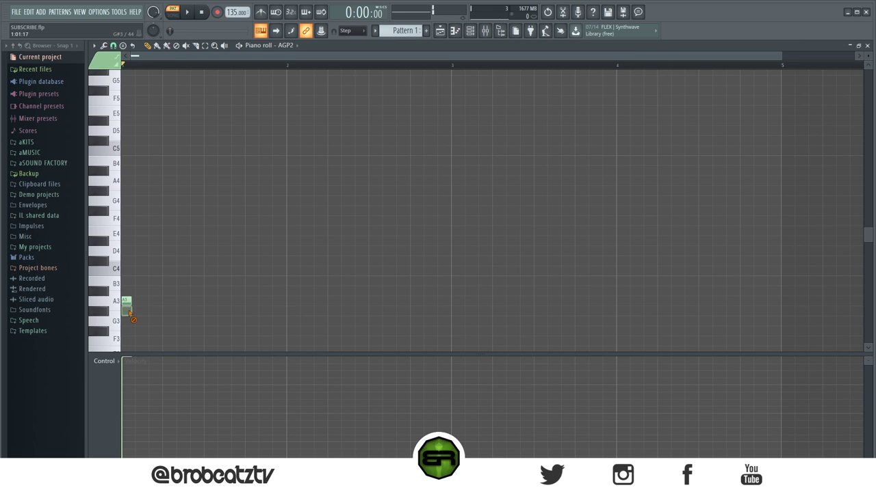
{"action": "left_click_drag", "start_coordinate": [128, 303], "coordinate": [286, 312]}
{"action": "key", "text": "ctrl+a"}
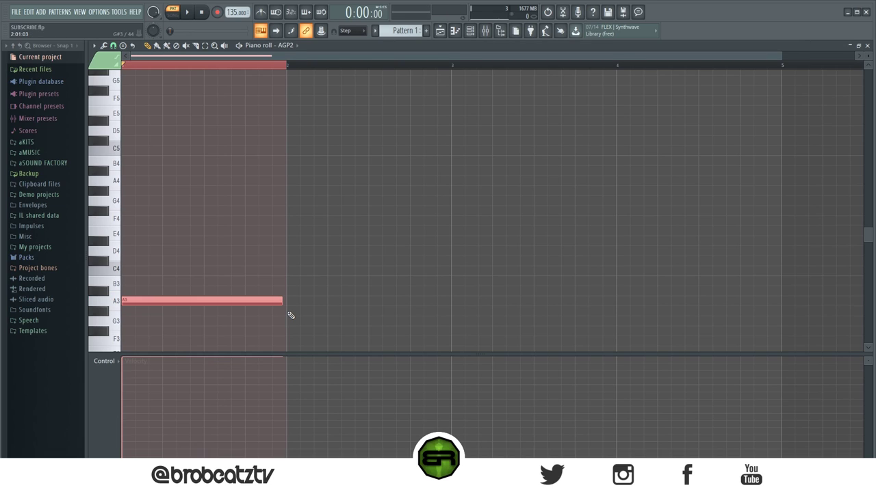
{"action": "key", "text": "ctrl+d"}
{"action": "left_click", "coordinate": [156, 69]}
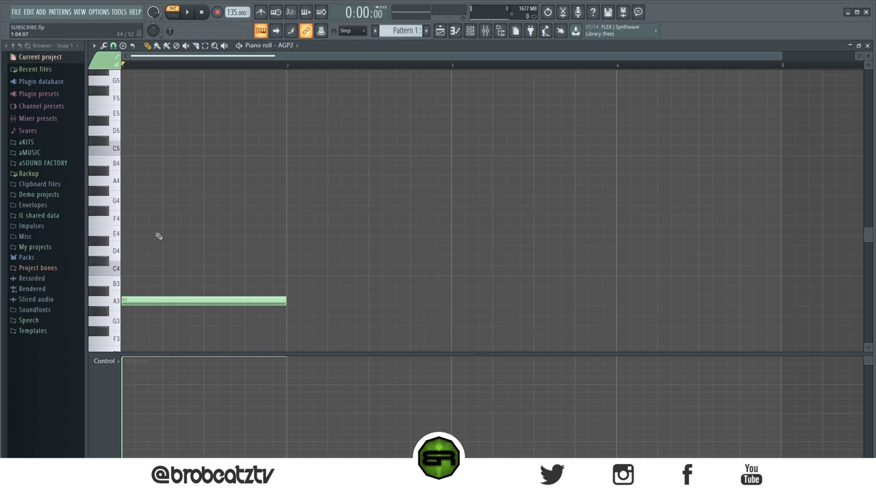
Step: Lower the A3 note's velocity slightly and play the pattern to hear it
{"action": "left_click_drag", "start_coordinate": [125, 386], "coordinate": [134, 368]}
{"action": "key", "text": "space"}
{"action": "key", "text": "space"}
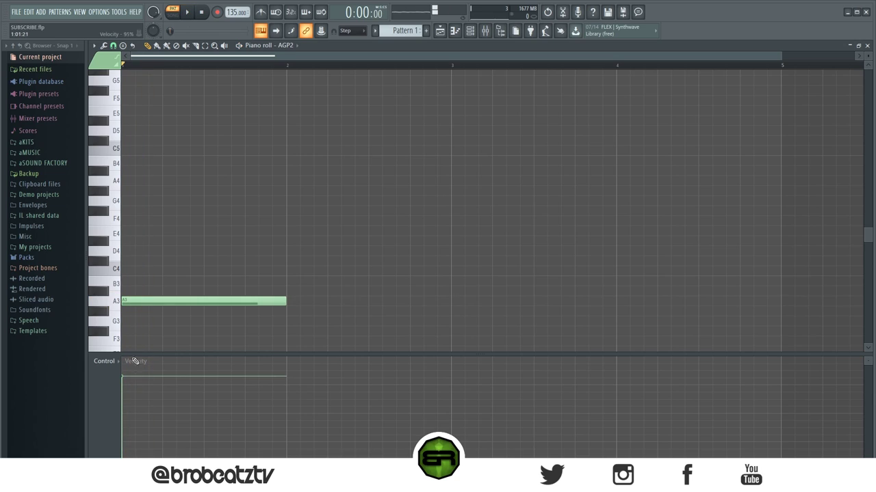
Step: Add a C5 note starting shortly before beat 2 of bar 1 and an E5 note starting shortly before beat 3
{"action": "left_click", "coordinate": [164, 151]}
{"action": "left_click_drag", "start_coordinate": [164, 150], "coordinate": [152, 151]}
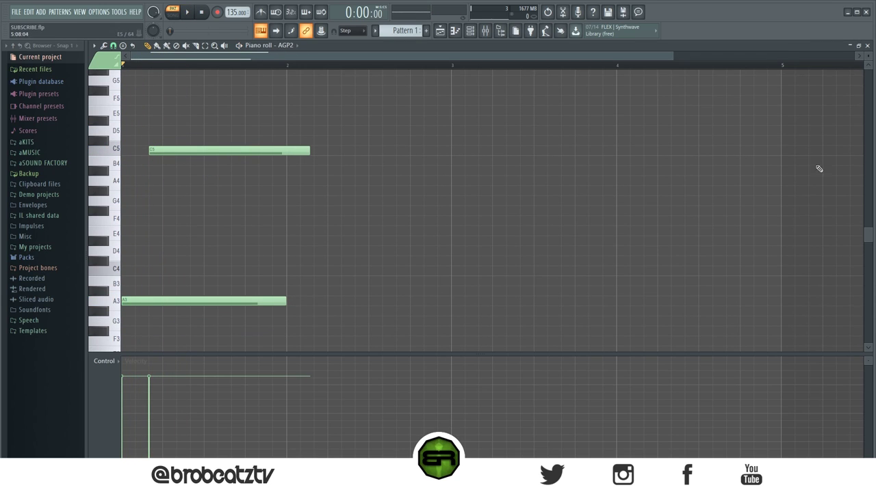
{"action": "scroll", "coordinate": [867, 233], "scroll_direction": "down", "scroll_amount": 1}
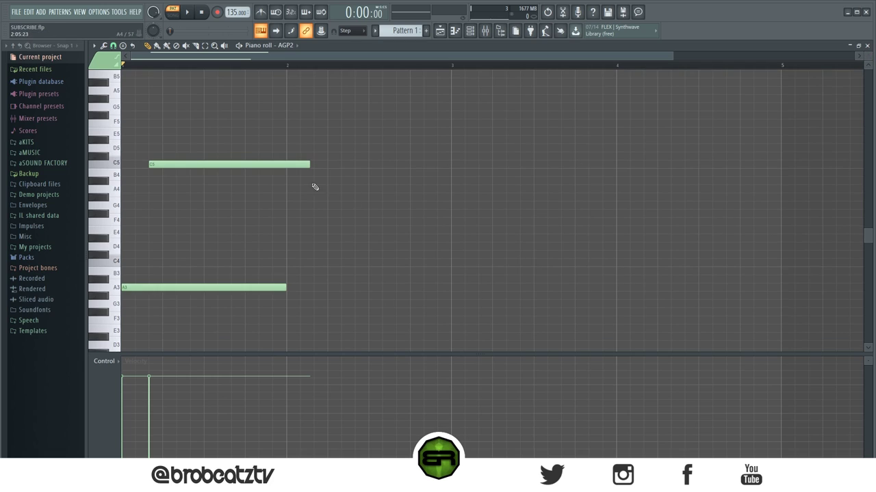
{"action": "left_click_drag", "start_coordinate": [678, 60], "coordinate": [401, 61]}
{"action": "key", "text": "space"}
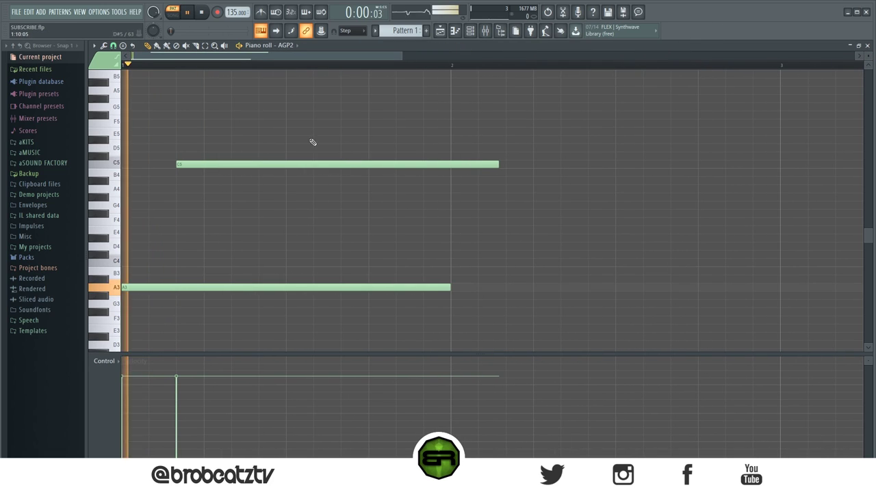
{"action": "left_click", "coordinate": [234, 131]}
{"action": "left_click_drag", "start_coordinate": [261, 133], "coordinate": [289, 132]}
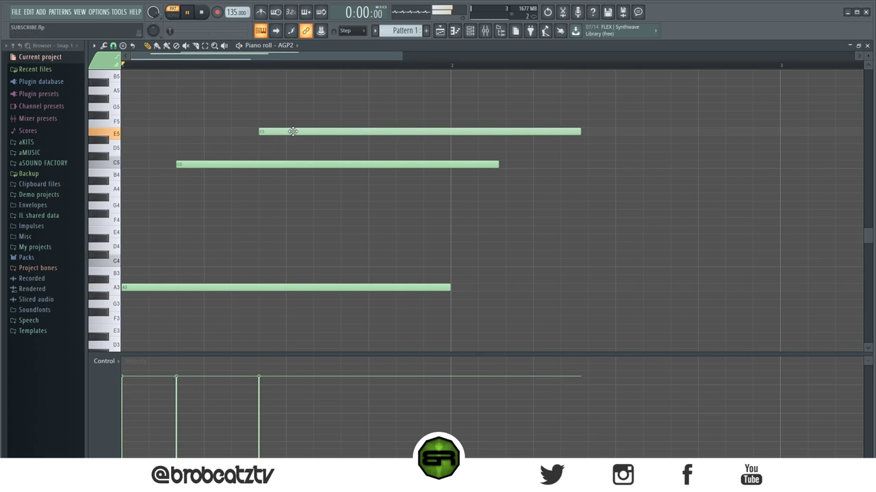
Step: Add a B4 note starting at the midpoint of bar 1, just after the E5 note begins
{"action": "left_click", "coordinate": [289, 180]}
{"action": "right_click", "coordinate": [289, 181]}
{"action": "left_click", "coordinate": [287, 172]}
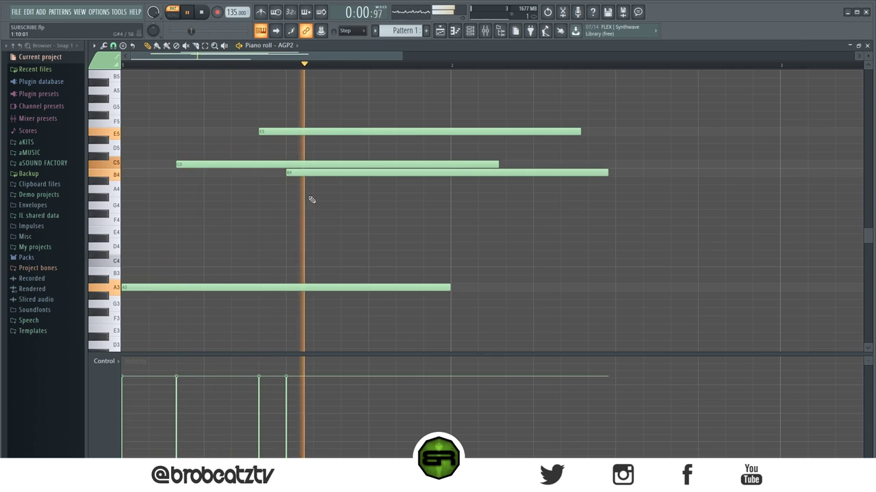
{"action": "key", "text": "space"}
Step: Shorten the A3 note to three beats, add a second A3 note directly after it, and play the pattern
{"action": "scroll", "coordinate": [351, 209], "scroll_direction": "down", "scroll_amount": 2}
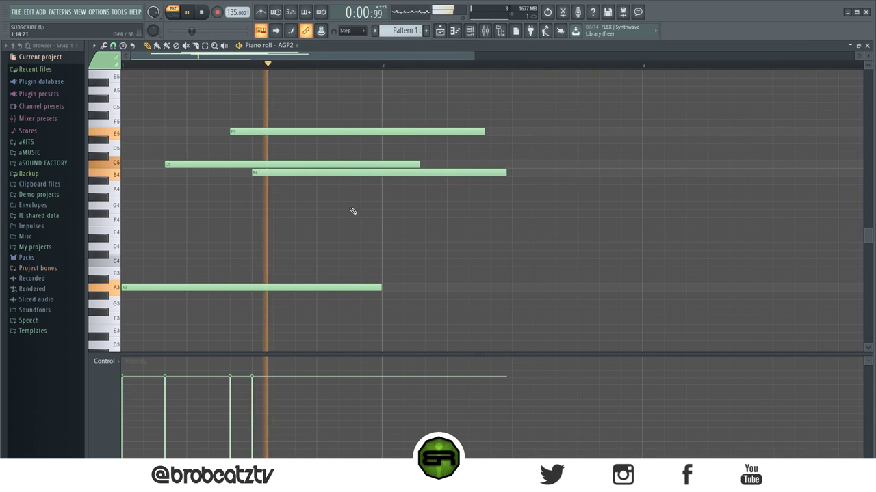
{"action": "key", "text": "space"}
{"action": "left_click_drag", "start_coordinate": [380, 288], "coordinate": [350, 290]}
{"action": "left_click", "coordinate": [360, 289]}
{"action": "key", "text": "space"}
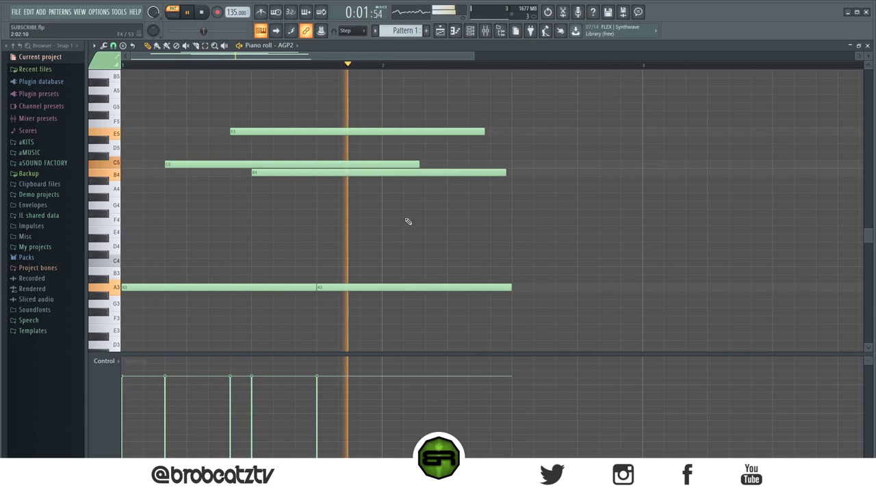
{"action": "key", "text": "space"}
{"action": "key", "text": "space"}
{"action": "key", "text": "space"}
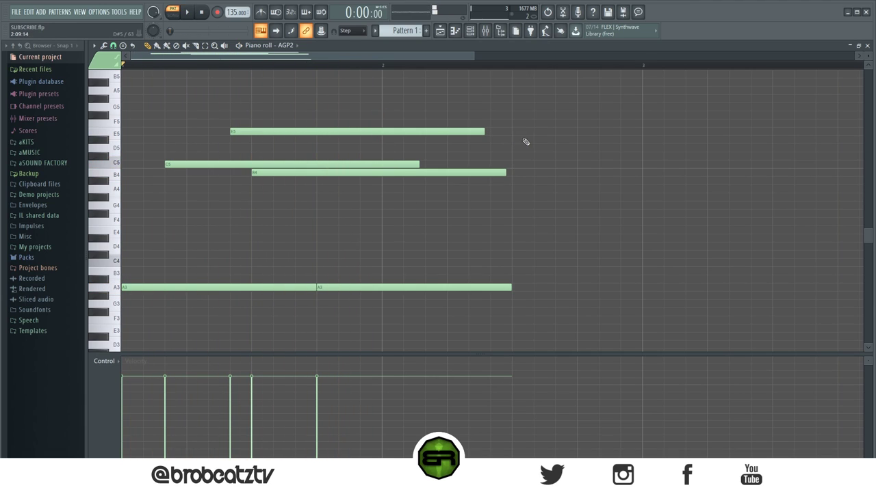
Step: Shorten the E5 note to end just after beat 4 and add a second E5 note of equal length late in bar 1
{"action": "left_click_drag", "start_coordinate": [475, 134], "coordinate": [333, 133]}
{"action": "left_click", "coordinate": [360, 133]}
{"action": "key", "text": "space"}
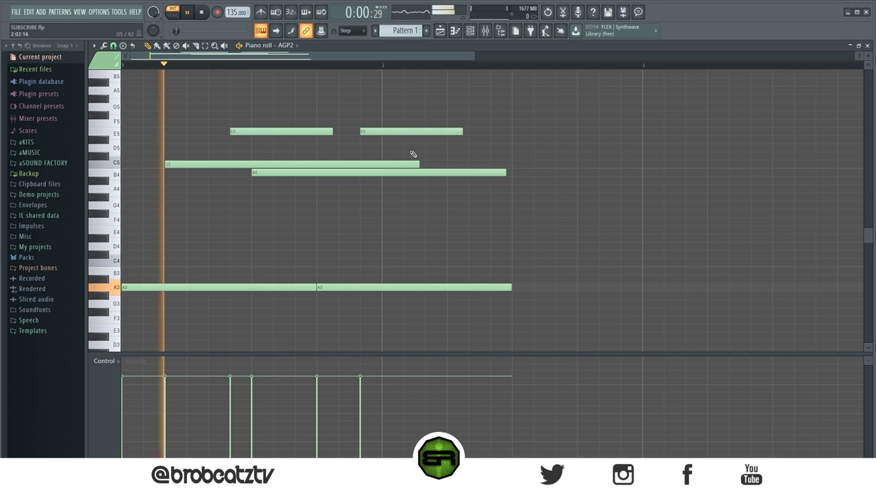
{"action": "key", "text": "space"}
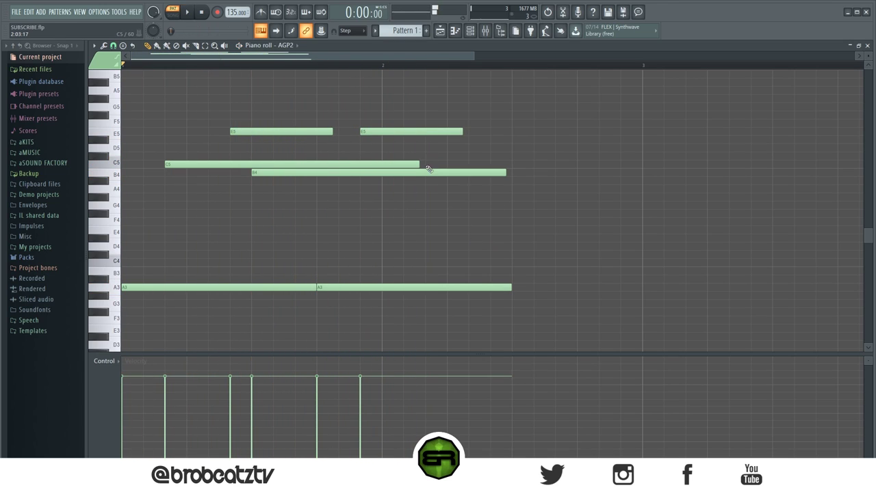
Step: Add a second C5 note early in bar 2, shorten the first B4 note, and repeat B4 on beat 2 of bar 2
{"action": "left_click", "coordinate": [427, 165]}
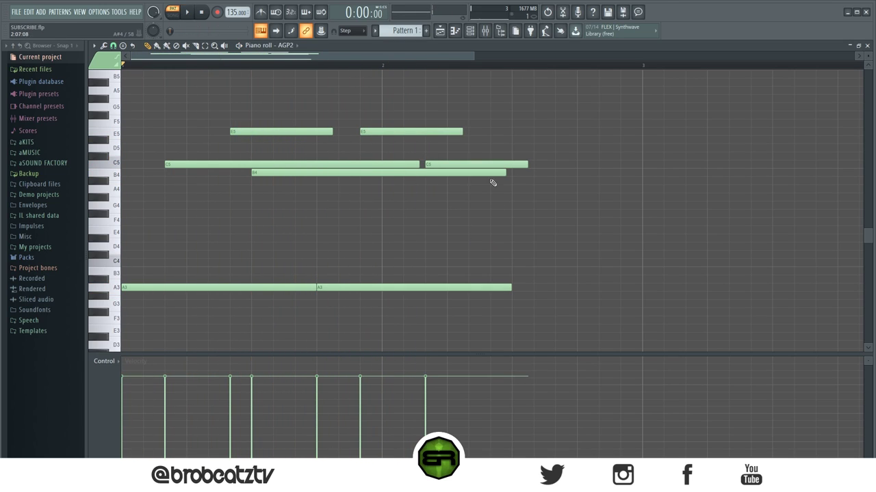
{"action": "left_click_drag", "start_coordinate": [512, 176], "coordinate": [418, 183]}
{"action": "left_click", "coordinate": [450, 173]}
{"action": "key", "text": "space"}
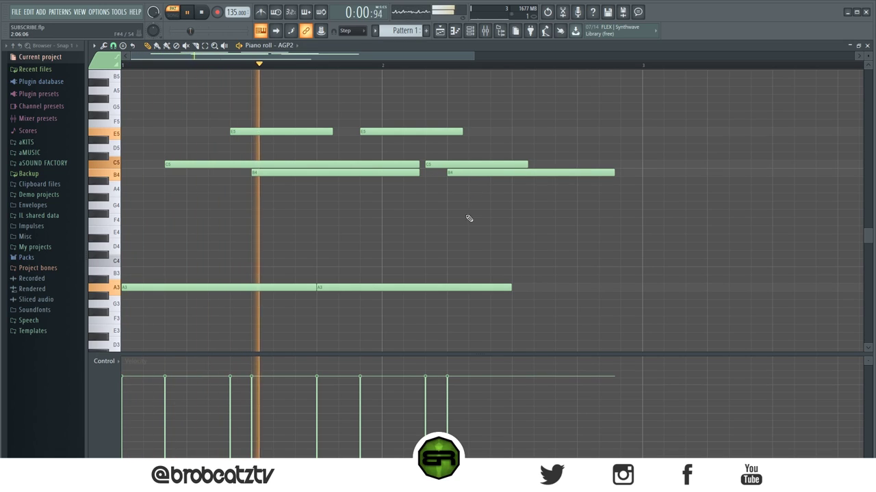
{"action": "key", "text": "space"}
Step: Trim the second A3 note to end at bar 2 and add a third A3 note filling bar 2
{"action": "left_click_drag", "start_coordinate": [510, 287], "coordinate": [382, 287]}
{"action": "left_click", "coordinate": [384, 287]}
{"action": "left_click_drag", "start_coordinate": [444, 290], "coordinate": [627, 299]}
{"action": "key", "text": "space"}
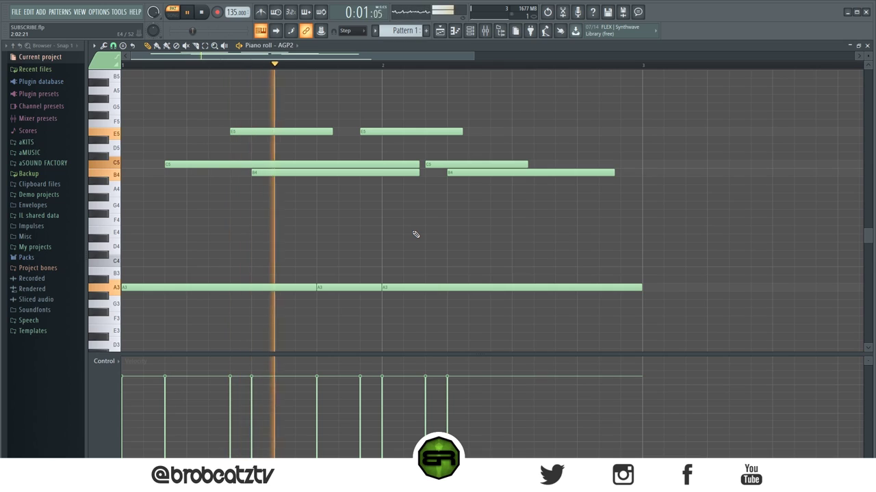
{"action": "key", "text": "space"}
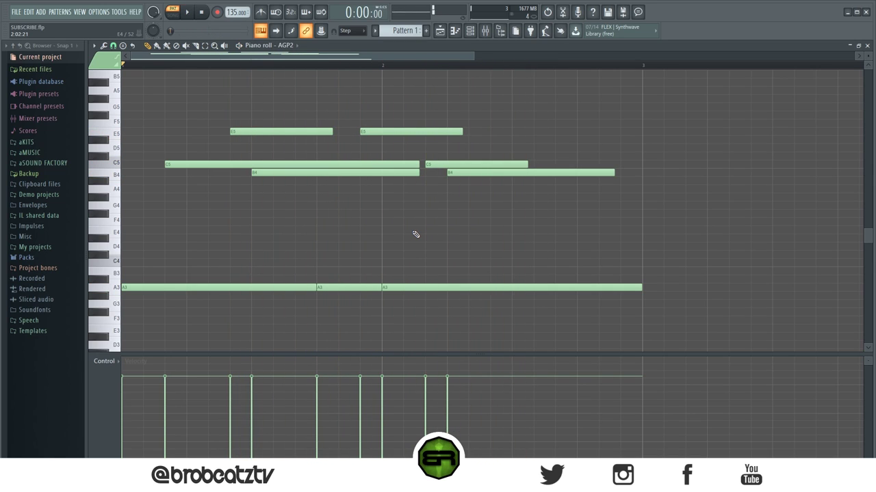
Step: Add a third E5 note at the middle of bar 2, followed by C5 and B4 notes near the bar's end
{"action": "key", "text": "space"}
{"action": "left_click", "coordinate": [513, 131]}
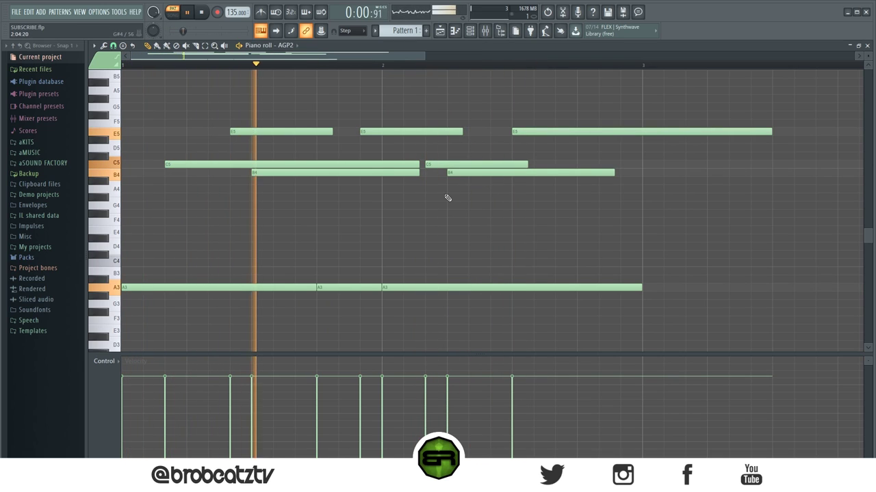
{"action": "left_click", "coordinate": [579, 165]}
{"action": "left_click", "coordinate": [620, 173]}
Step: Shorten the last E5, C5 and B4 notes so none extends past the end of bar 2
{"action": "left_click_drag", "start_coordinate": [668, 103], "coordinate": [791, 192]}
{"action": "key", "text": "space"}
{"action": "left_click_drag", "start_coordinate": [841, 170], "coordinate": [641, 172]}
{"action": "left_click", "coordinate": [655, 214]}
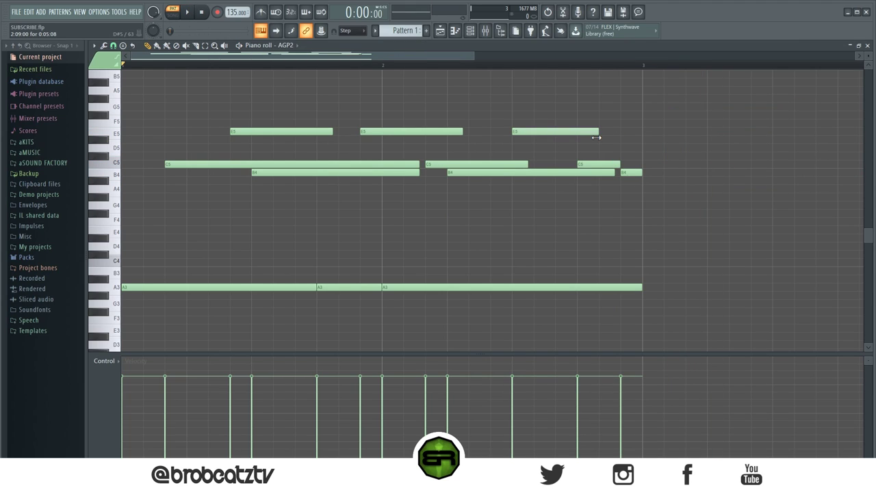
Step: Lengthen the E5, C5 and B4 notes so each reaches the next note of its pitch or the end of bar 2
{"action": "key", "text": "ctrl+a"}
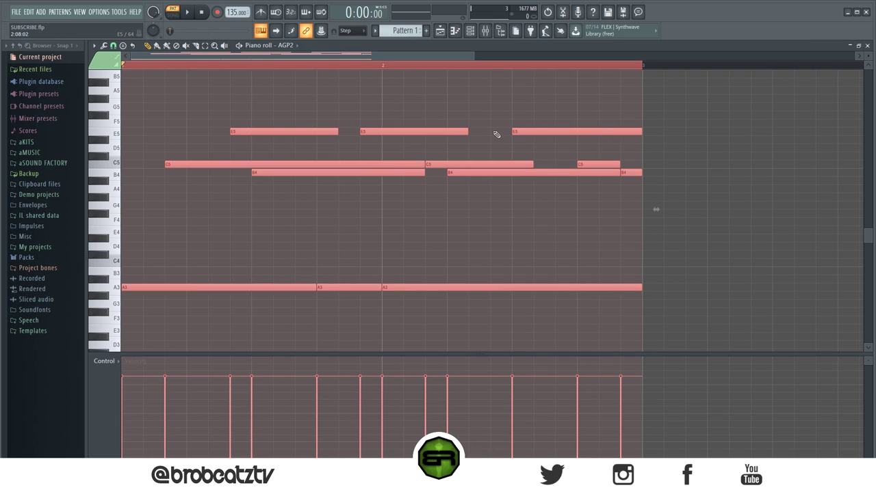
{"action": "left_click", "coordinate": [499, 134]}
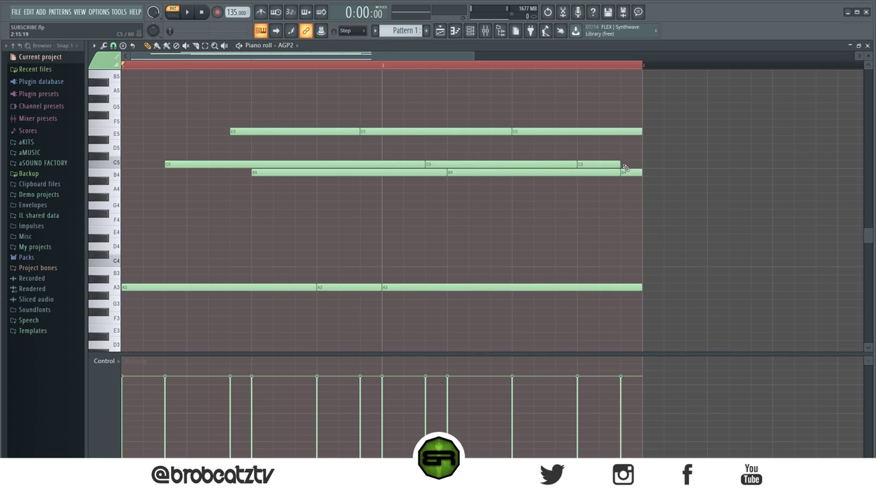
{"action": "mouse_move", "coordinate": [624, 166]}
{"action": "left_mouse_down"}
{"action": "mouse_move", "coordinate": [772, 167]}
{"action": "mouse_move", "coordinate": [620, 169]}
{"action": "left_mouse_up"}
Step: Lower the velocities of the first C5, E5 and B4 notes in bar 1, with the B4 at about 41%
{"action": "left_click_drag", "start_coordinate": [251, 132], "coordinate": [600, 322]}
{"action": "left_click", "coordinate": [168, 412]}
{"action": "left_click", "coordinate": [231, 398]}
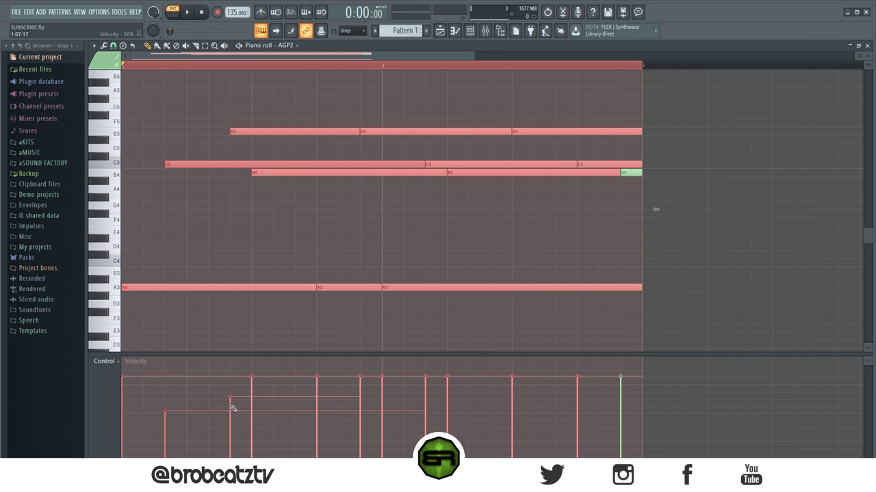
{"action": "left_click", "coordinate": [185, 408]}
{"action": "key", "text": "space"}
{"action": "left_click", "coordinate": [253, 409]}
{"action": "left_click", "coordinate": [252, 425]}
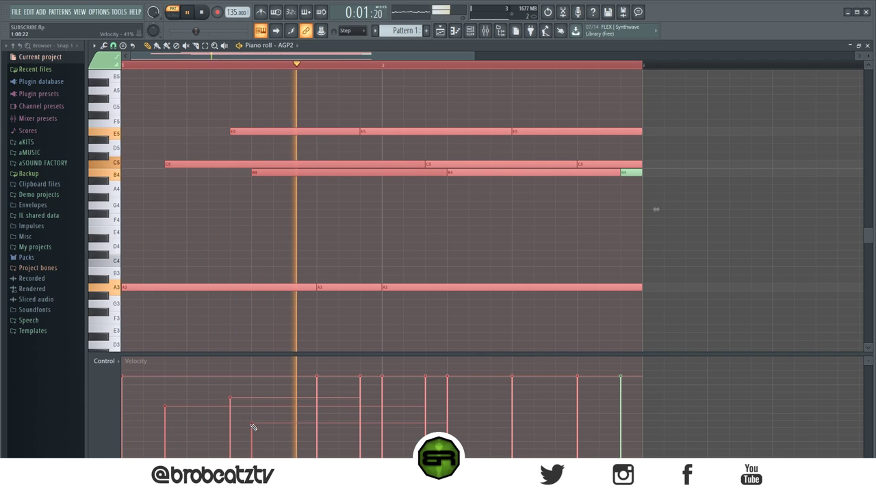
Step: Lower the velocities of the second A3 to about 70%, the second E5 to about 33% and the third A3 to about 56%
{"action": "left_click", "coordinate": [317, 390]}
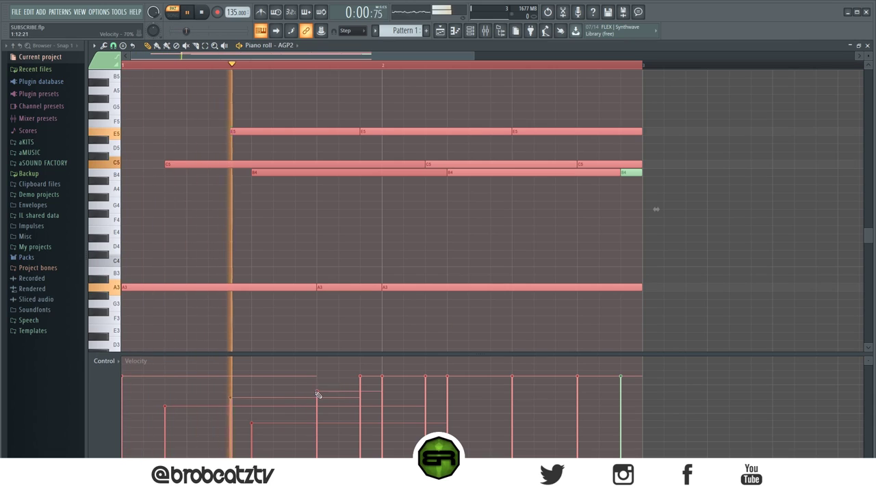
{"action": "left_click", "coordinate": [359, 433]}
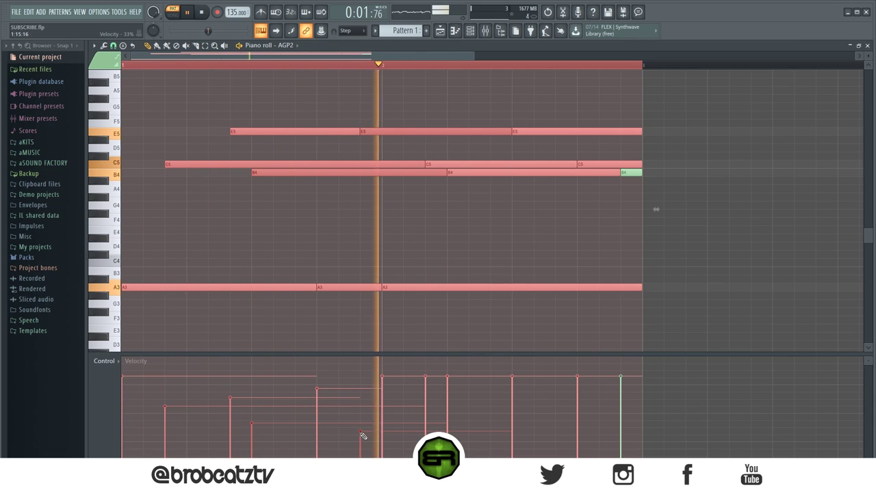
{"action": "left_click", "coordinate": [381, 407]}
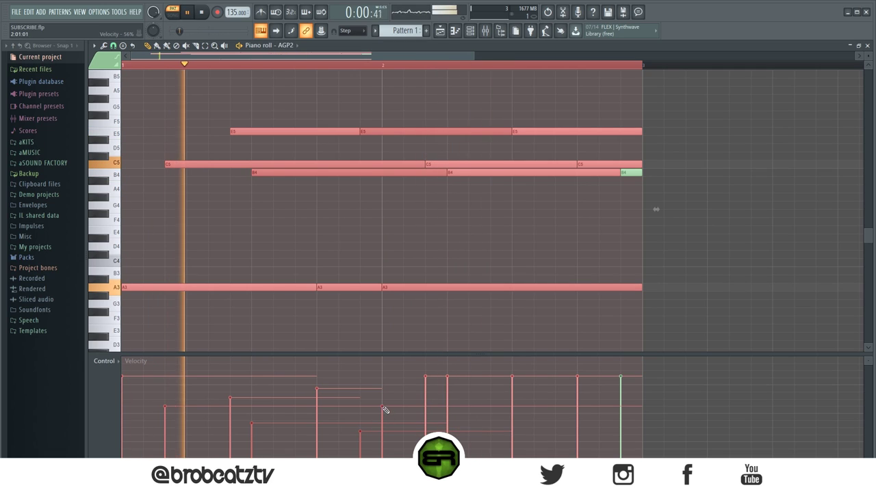
Step: Vary the velocities of the bar 2 notes C5, B4, E5 and the last C5 by lowering each one individually
{"action": "left_click", "coordinate": [424, 405]}
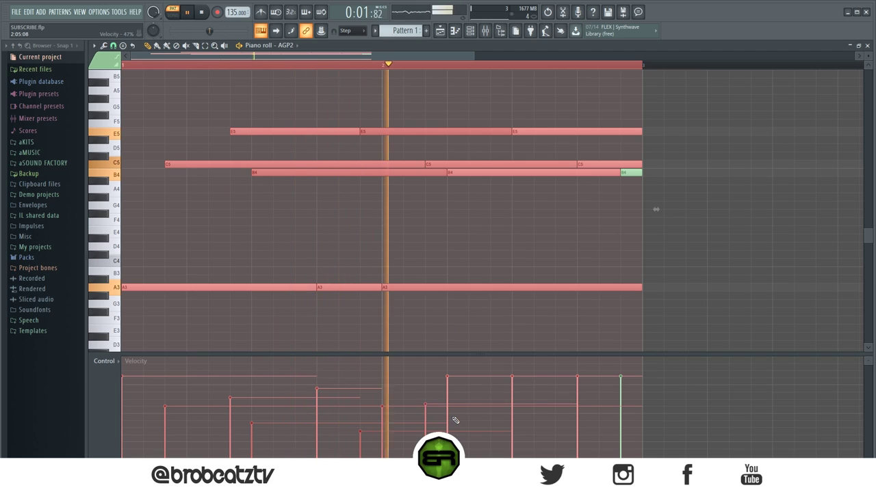
{"action": "left_click", "coordinate": [448, 417]}
{"action": "left_click", "coordinate": [513, 395]}
{"action": "left_click", "coordinate": [578, 392]}
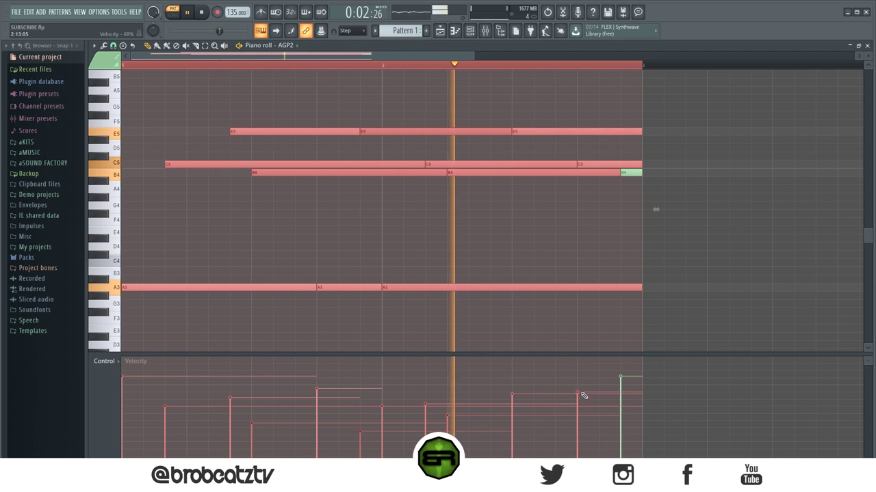
Step: Lower the last B4's velocity to about 55% and slightly raise the velocities of the other notes, except the first A3
{"action": "left_click", "coordinate": [631, 197]}
{"action": "left_click", "coordinate": [630, 172]}
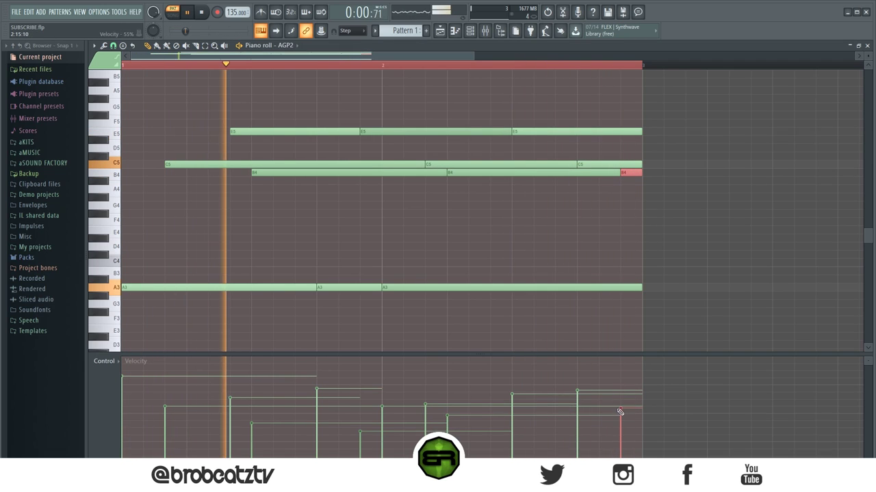
{"action": "left_click_drag", "start_coordinate": [673, 95], "coordinate": [485, 308]}
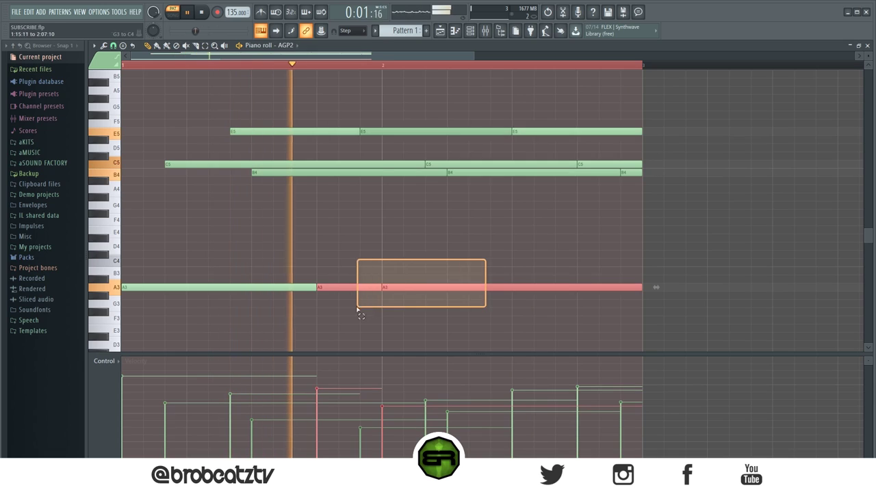
{"action": "left_click", "coordinate": [394, 240]}
{"action": "left_click_drag", "start_coordinate": [327, 122], "coordinate": [304, 181]}
{"action": "left_click", "coordinate": [344, 234]}
{"action": "key", "text": "space"}
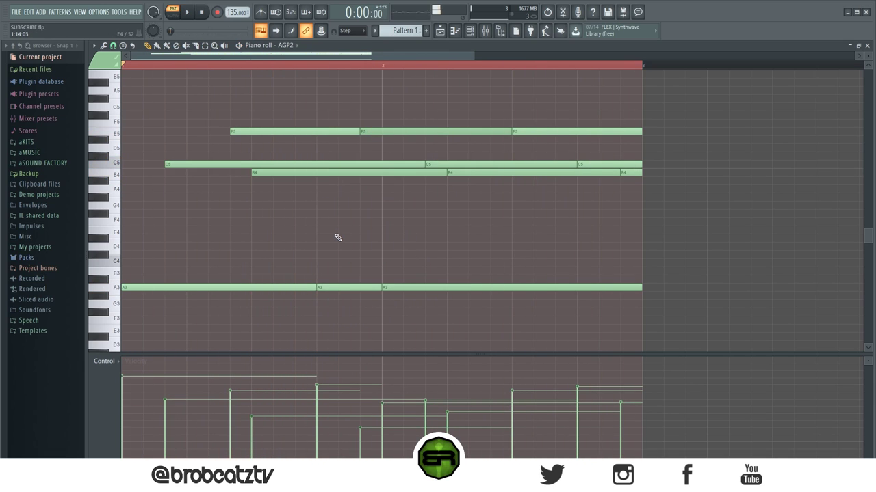
{"action": "left_click", "coordinate": [413, 132]}
{"action": "scroll", "coordinate": [279, 201], "scroll_direction": "down", "scroll_amount": 4}
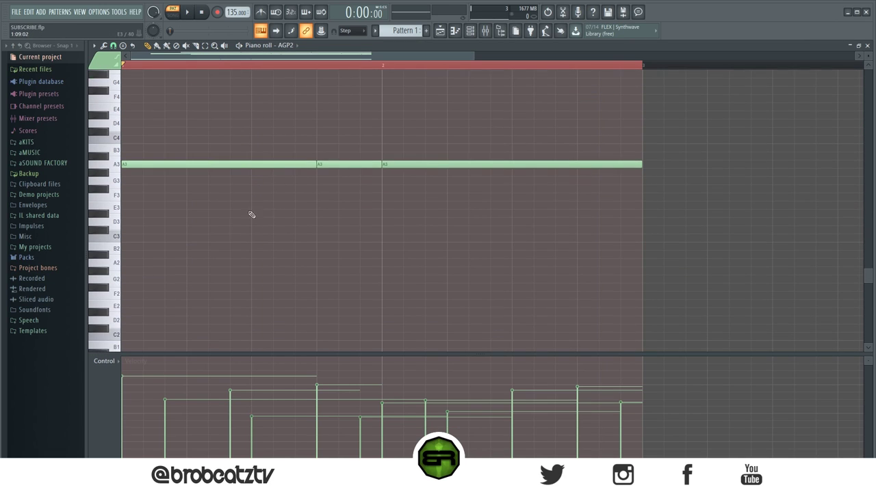
{"action": "scroll", "coordinate": [130, 231], "scroll_direction": "down", "scroll_amount": 4}
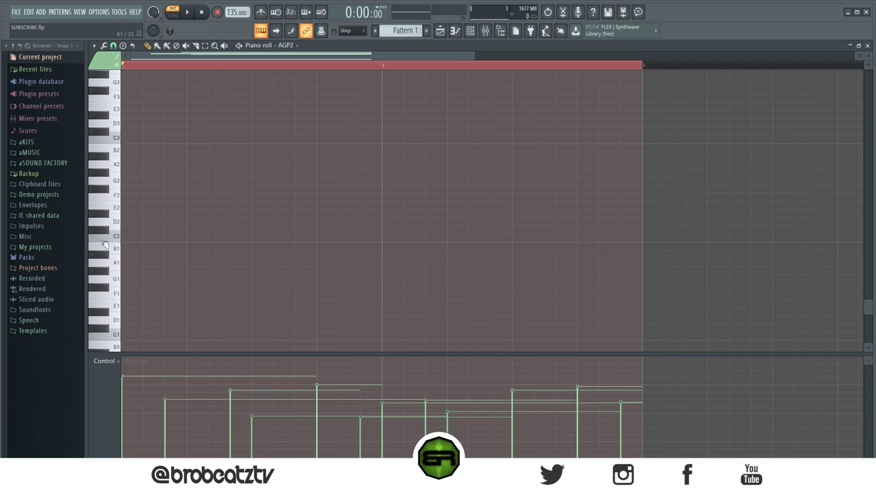
{"action": "scroll", "coordinate": [185, 290], "scroll_direction": "down", "scroll_amount": 1}
{"action": "left_click", "coordinate": [171, 172]}
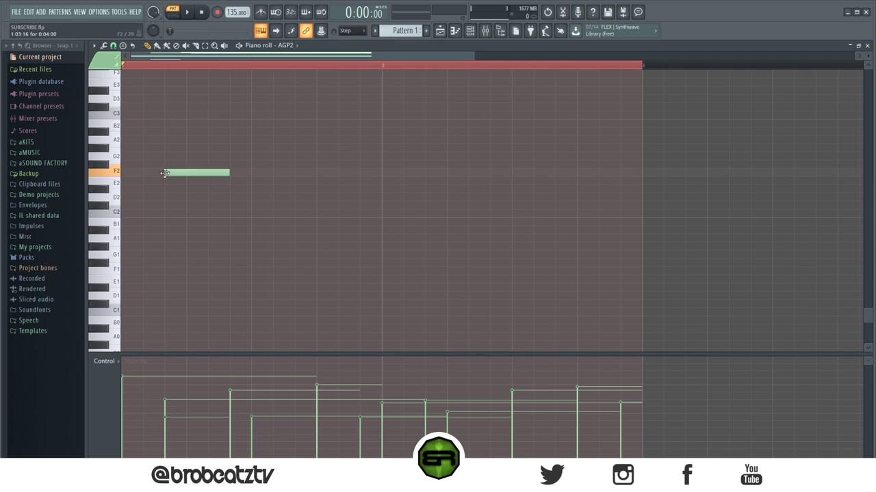
{"action": "left_click_drag", "start_coordinate": [175, 161], "coordinate": [182, 184]}
{"action": "left_click", "coordinate": [204, 240]}
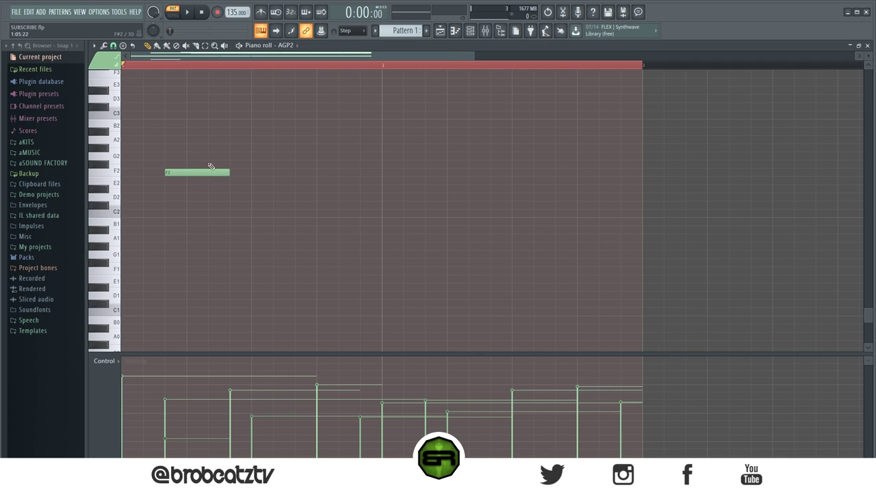
{"action": "scroll", "coordinate": [321, 195], "scroll_direction": "up", "scroll_amount": 8}
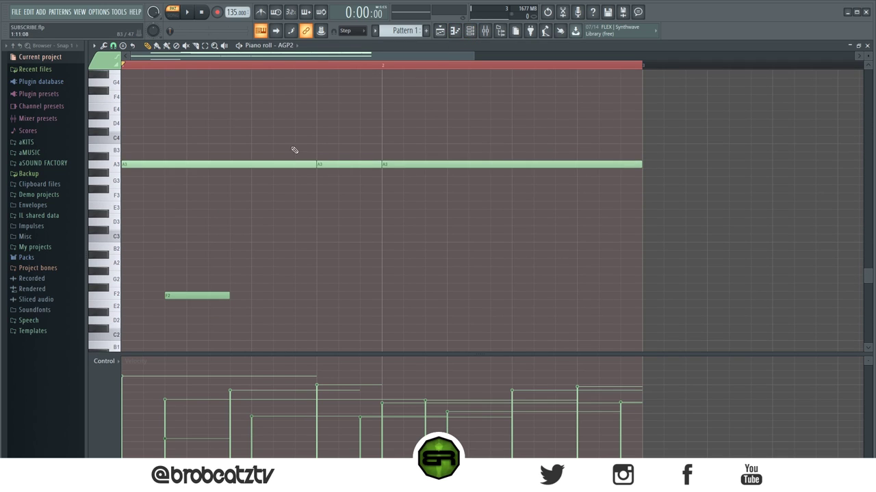
{"action": "scroll", "coordinate": [215, 198], "scroll_direction": "down", "scroll_amount": 5}
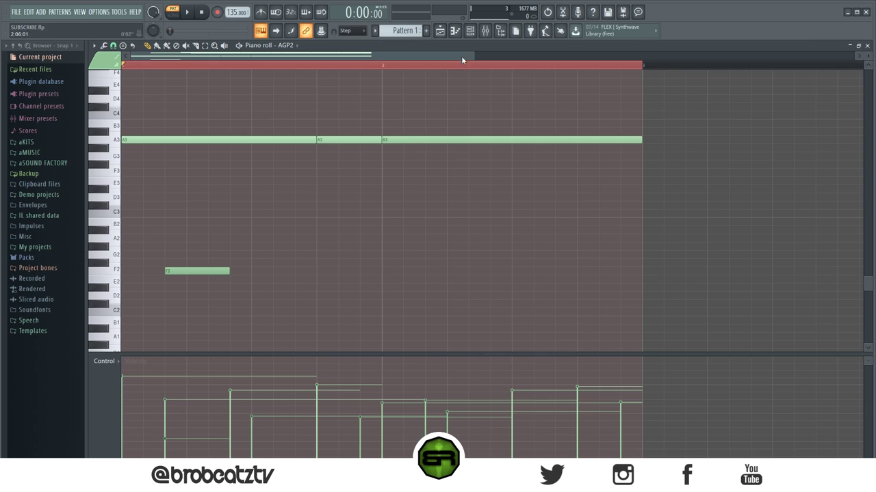
{"action": "left_click", "coordinate": [470, 31]}
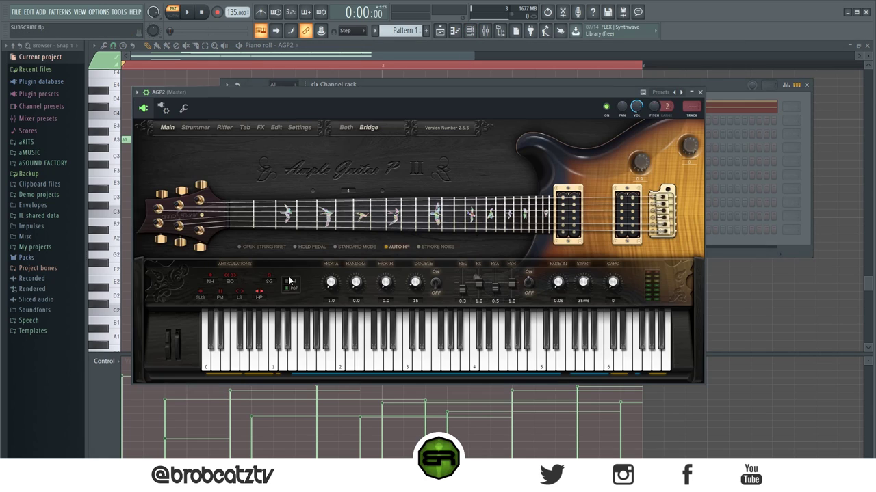
{"action": "left_click", "coordinate": [283, 102]}
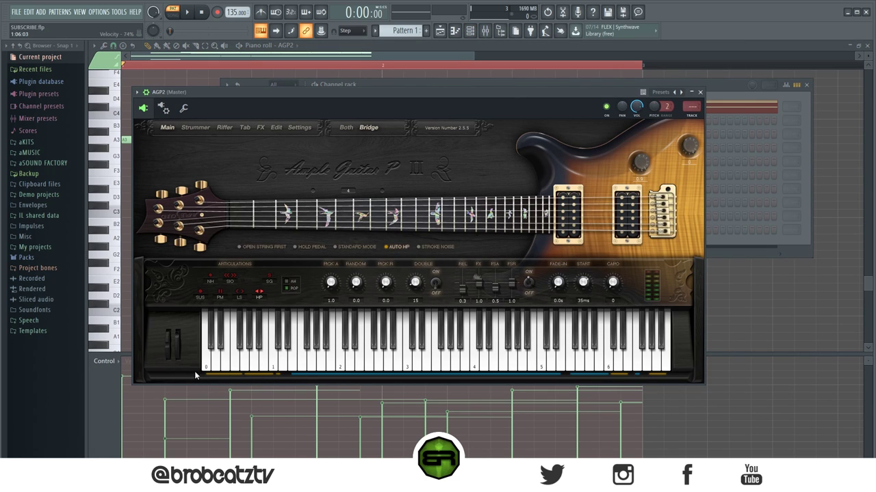
{"action": "left_click", "coordinate": [743, 329]}
{"action": "right_click", "coordinate": [223, 274]}
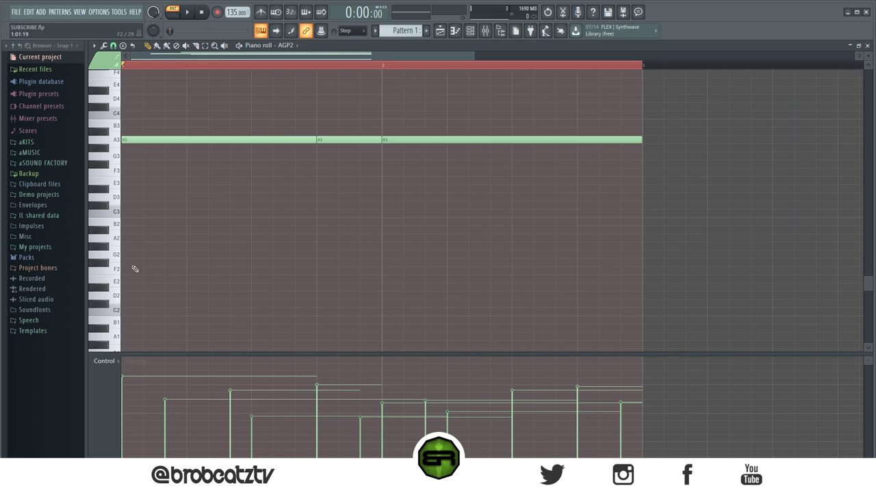
Step: Try a short F#2 note at the start of bar 1, and delete it
{"action": "left_click", "coordinate": [135, 264]}
{"action": "left_click", "coordinate": [113, 45]}
{"action": "left_click", "coordinate": [114, 46]}
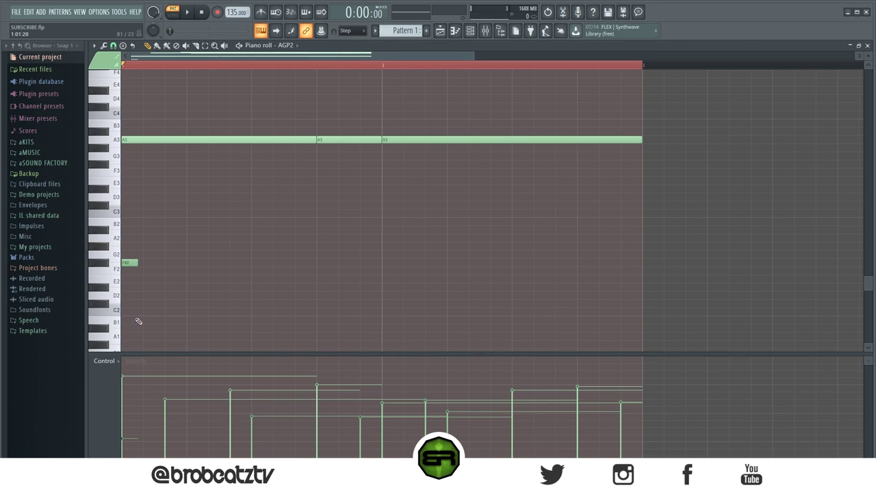
{"action": "left_click", "coordinate": [133, 266]}
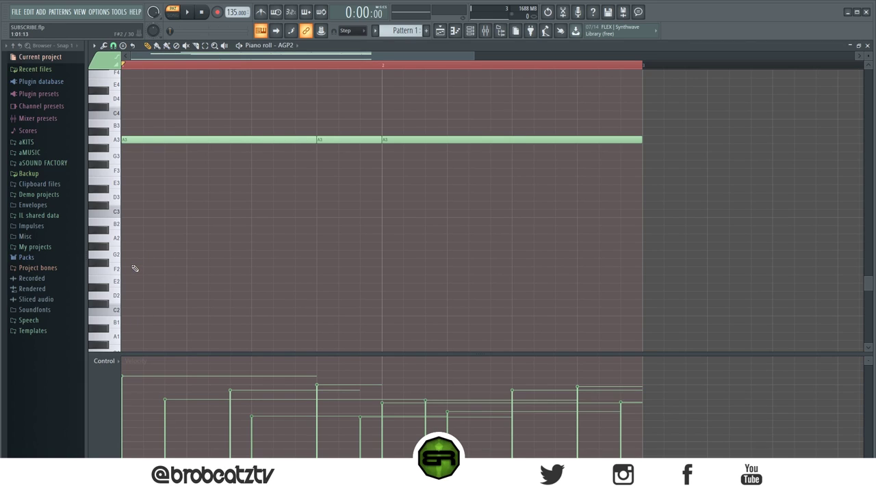
Step: Place short C2 and G#2 notes, each 0:01:01 long, at the start of bar 1
{"action": "left_click", "coordinate": [471, 32]}
{"action": "left_click", "coordinate": [471, 31]}
{"action": "scroll", "coordinate": [131, 290], "scroll_direction": "down", "scroll_amount": 2}
{"action": "left_click", "coordinate": [131, 288]}
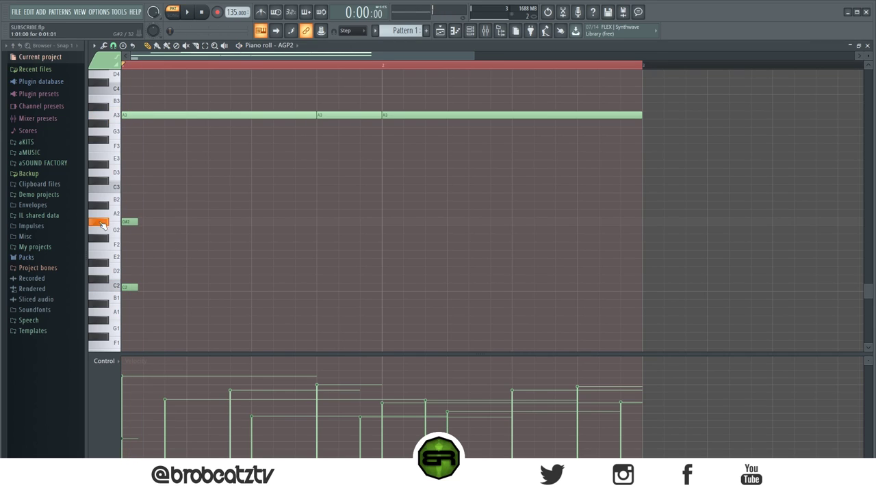
Step: Audition the pattern without the G#2 note at the start of bar 1, and restore the note
{"action": "right_click", "coordinate": [131, 223]}
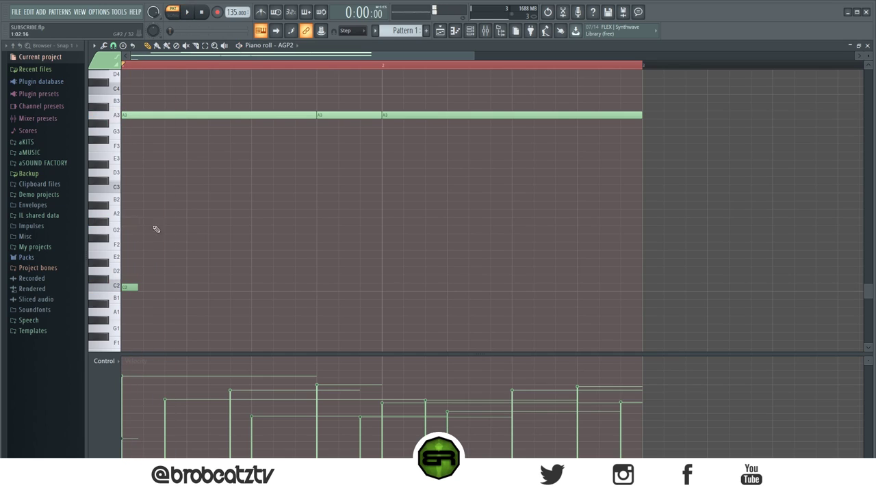
{"action": "key", "text": "space"}
{"action": "key", "text": "ctrl+z"}
{"action": "key", "text": "space"}
Step: Add a short B2 note aligned with the start of the first C5, and audition the pattern
{"action": "left_click", "coordinate": [169, 201]}
{"action": "key", "text": "space"}
{"action": "key", "text": "space"}
{"action": "key", "text": "space"}
{"action": "key", "text": "space"}
Step: Add a short C3 note aligned with the start of the first E5, and audition the pattern
{"action": "left_click", "coordinate": [228, 189]}
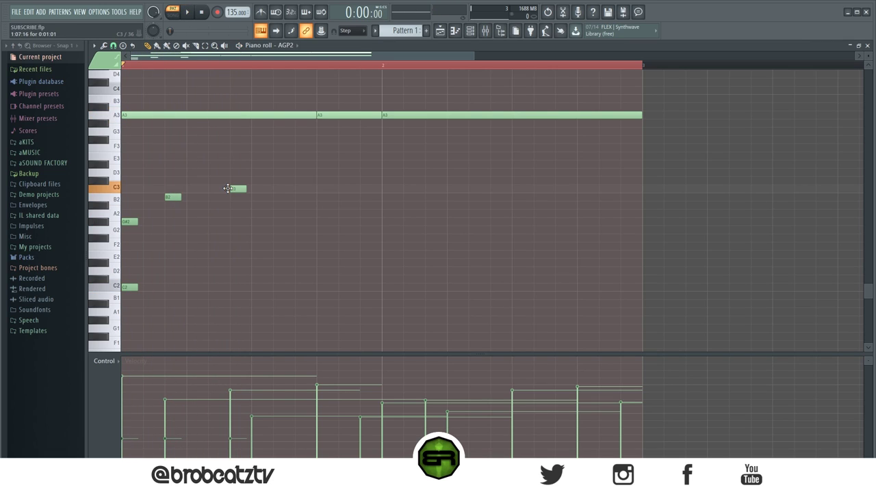
{"action": "key", "text": "space"}
{"action": "key", "text": "space"}
{"action": "key", "text": "space"}
{"action": "key", "text": "space"}
Step: Add a short A#2 note at the first B4's start and slightly raise the velocities of all the short low notes
{"action": "left_click", "coordinate": [252, 206]}
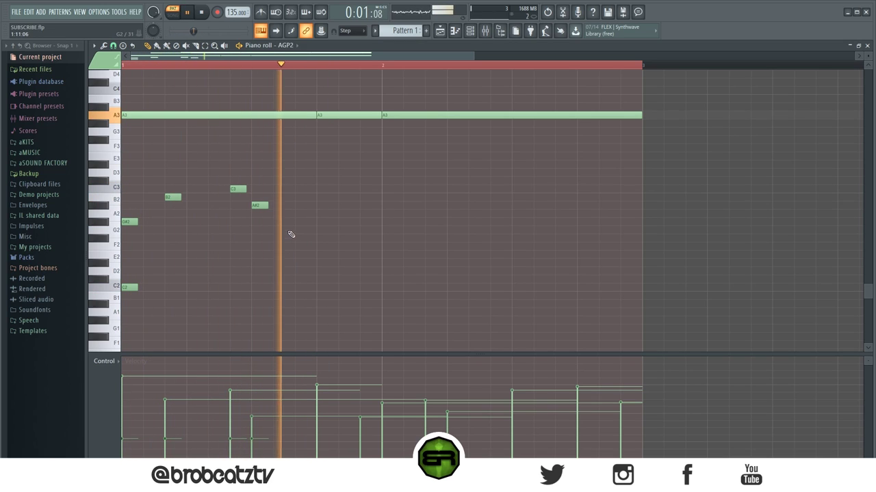
{"action": "key", "text": "space"}
{"action": "left_click_drag", "start_coordinate": [296, 171], "coordinate": [123, 290]}
{"action": "key", "text": "space"}
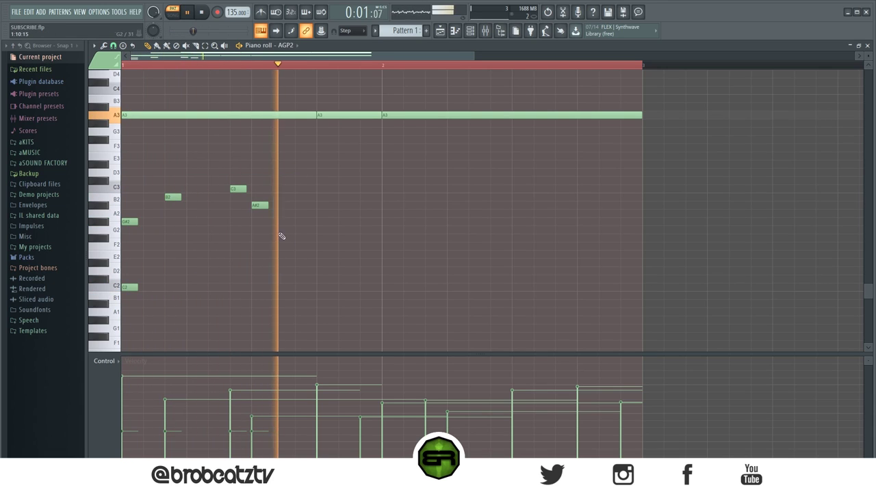
Step: Add a short G#2 note at the start of the second A3 and a short C3 note at the second E5
{"action": "left_click", "coordinate": [324, 220]}
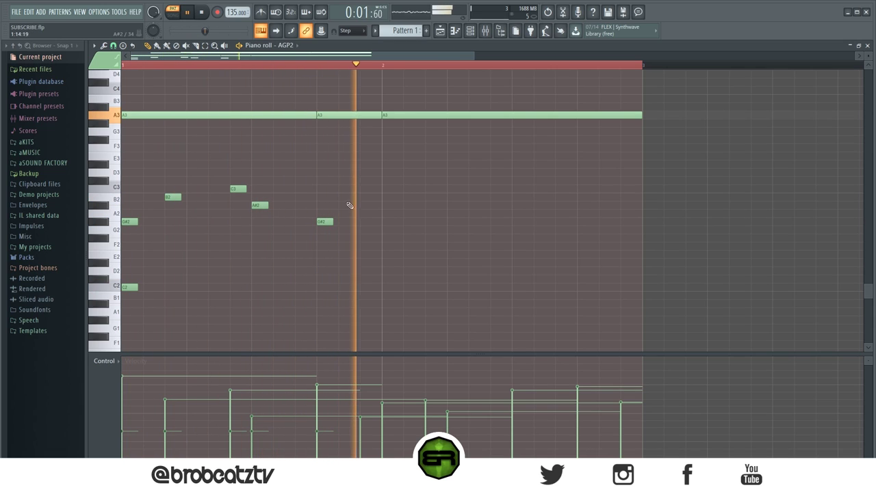
{"action": "key", "text": "space"}
{"action": "key", "text": "space"}
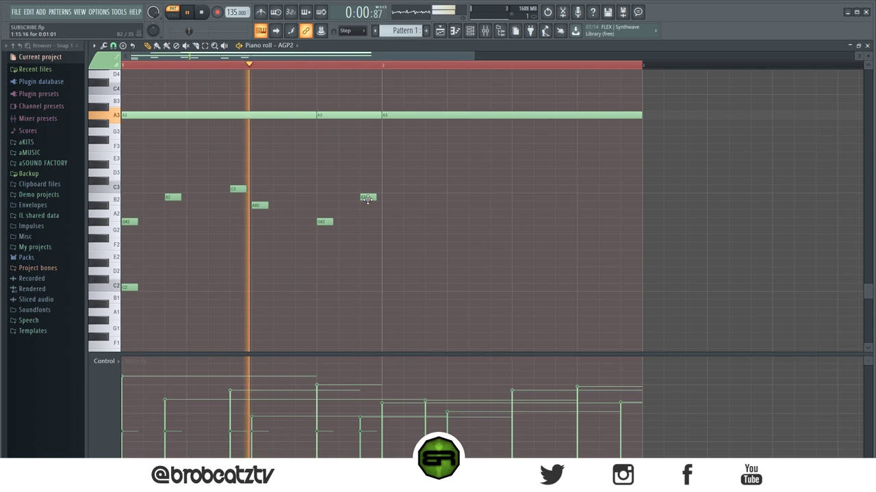
{"action": "left_click_drag", "start_coordinate": [368, 199], "coordinate": [367, 189]}
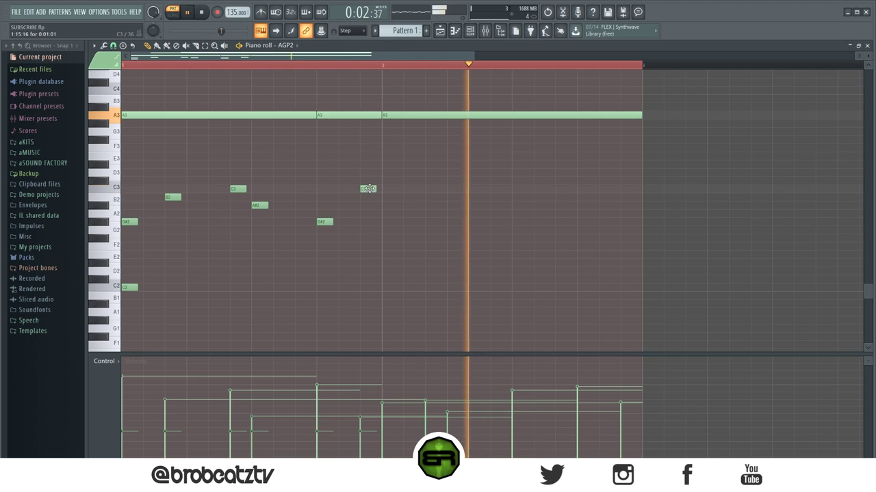
Step: Add short G#2, B2 and A#2 notes at the starts of the third A3, second C5 and second B4 around bar 2
{"action": "left_click", "coordinate": [384, 224]}
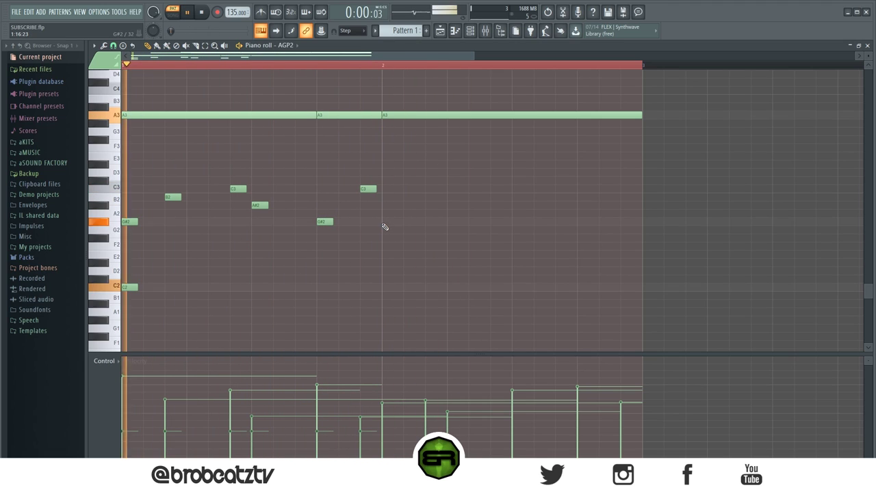
{"action": "left_click", "coordinate": [428, 199]}
{"action": "left_click", "coordinate": [452, 206]}
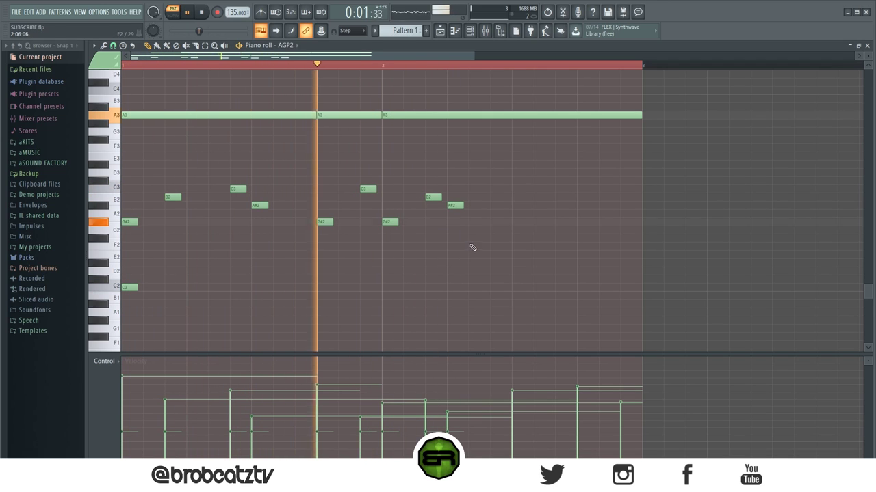
Step: Add short C3, B2 and A#2 notes at the starts of the last E5, C5 and B4, and play the pattern
{"action": "left_click", "coordinate": [516, 191]}
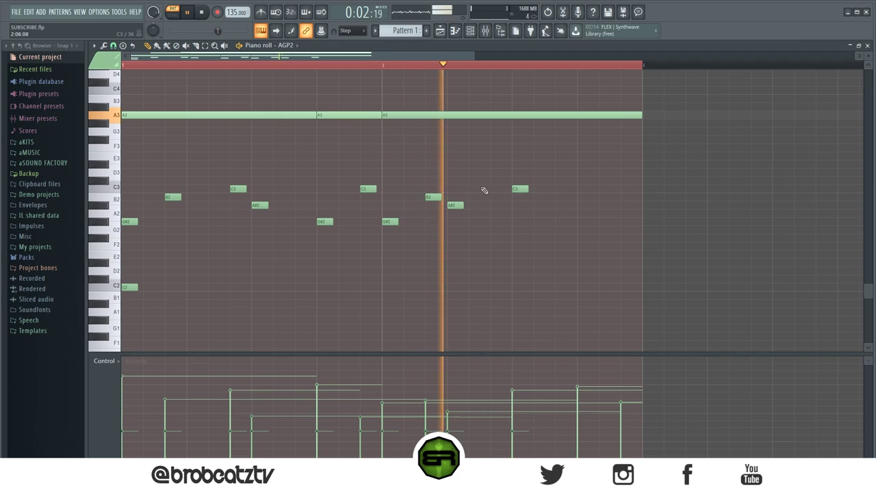
{"action": "key", "text": "space"}
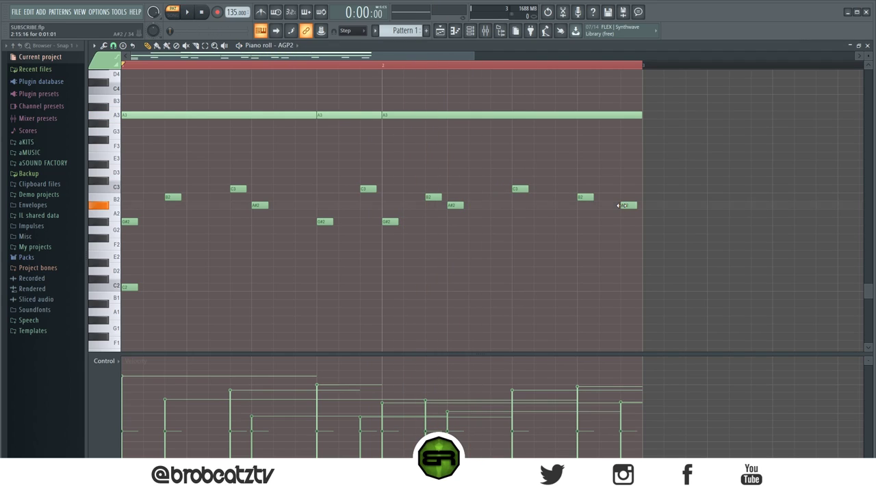
{"action": "key", "text": "space"}
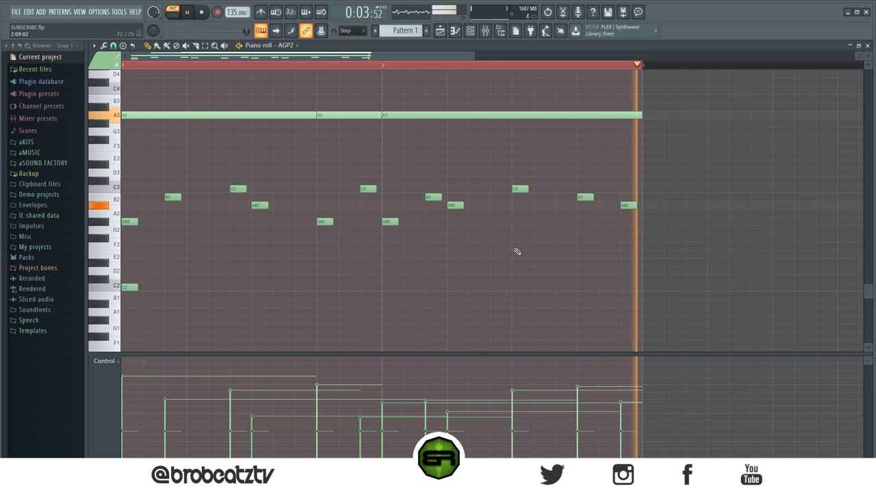
{"action": "key", "text": "space"}
Step: Duplicate the whole two-bar part into bars 3 and 4, and delete the copied C2 note at bar 3
{"action": "scroll", "coordinate": [347, 70], "scroll_direction": "down", "scroll_amount": 3}
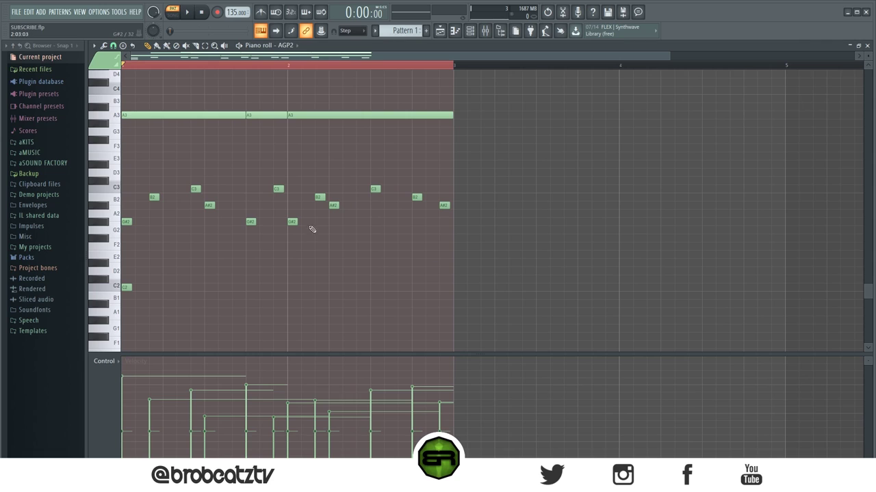
{"action": "key", "text": "ctrl+a"}
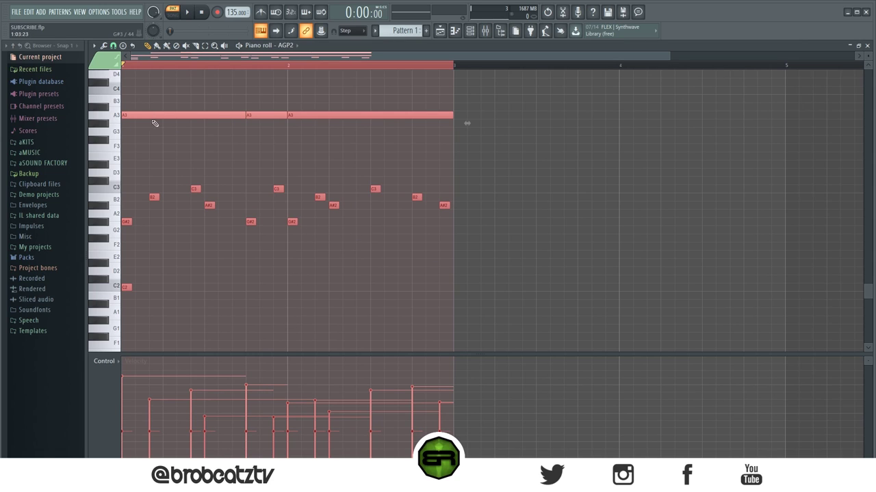
{"action": "key", "text": "ctrl+b"}
{"action": "key", "text": "ctrl+d"}
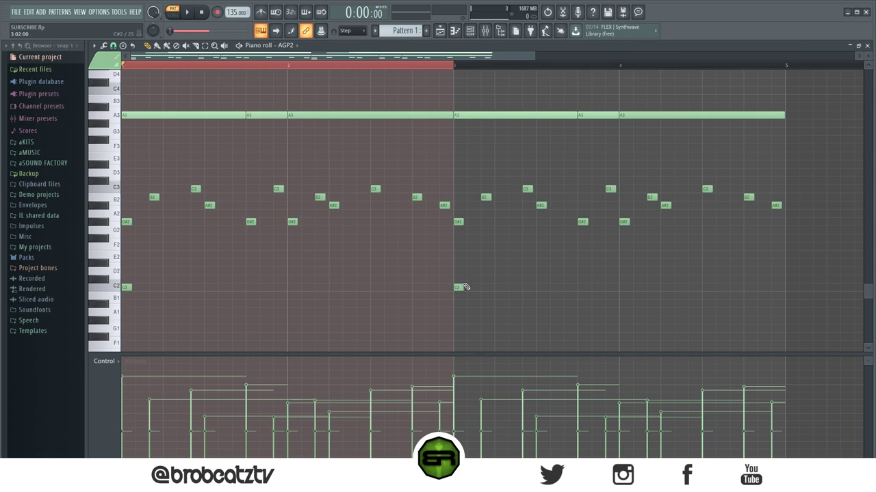
{"action": "scroll", "coordinate": [284, 71], "scroll_direction": "down", "scroll_amount": 2}
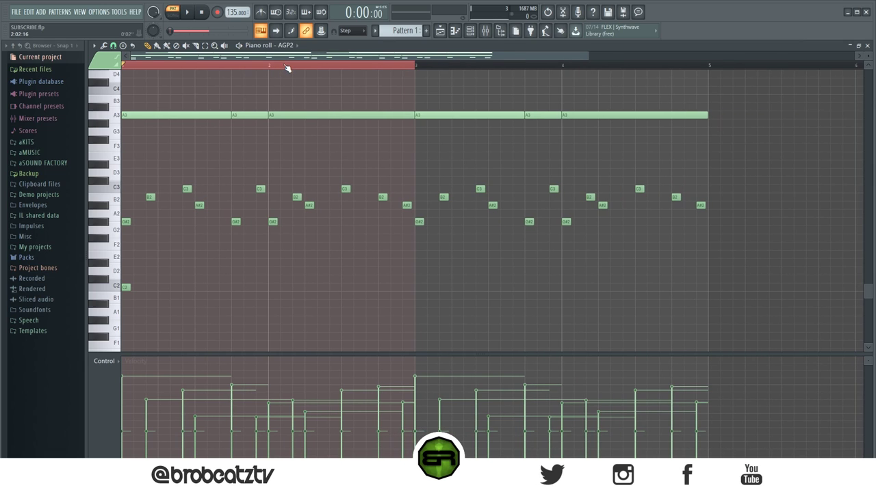
Step: Select all notes across the four bars, raise their velocities slightly, and play the pattern
{"action": "scroll", "coordinate": [287, 68], "scroll_direction": "up", "scroll_amount": 2}
{"action": "scroll", "coordinate": [283, 75], "scroll_direction": "up", "scroll_amount": 9}
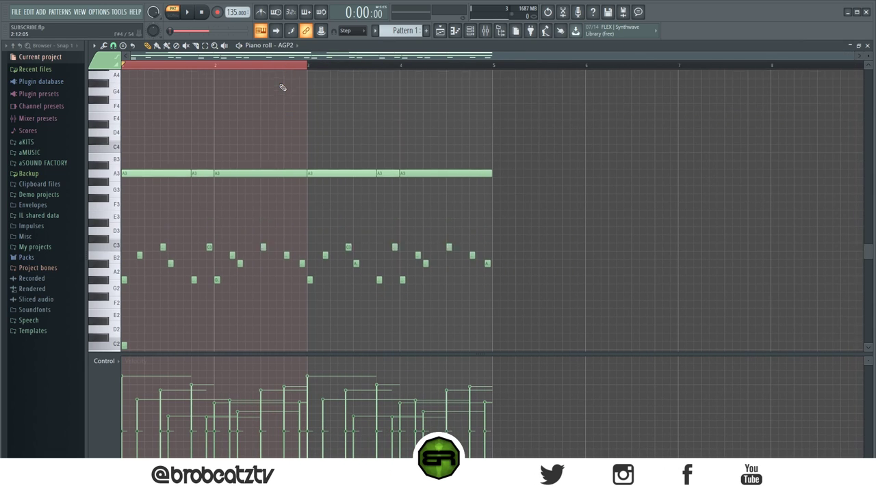
{"action": "left_click", "coordinate": [223, 65]}
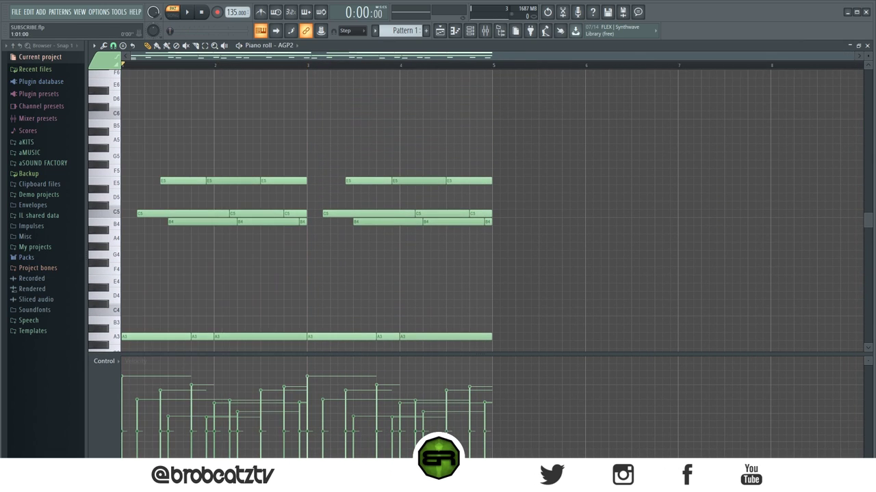
{"action": "key", "text": "ctrl+a"}
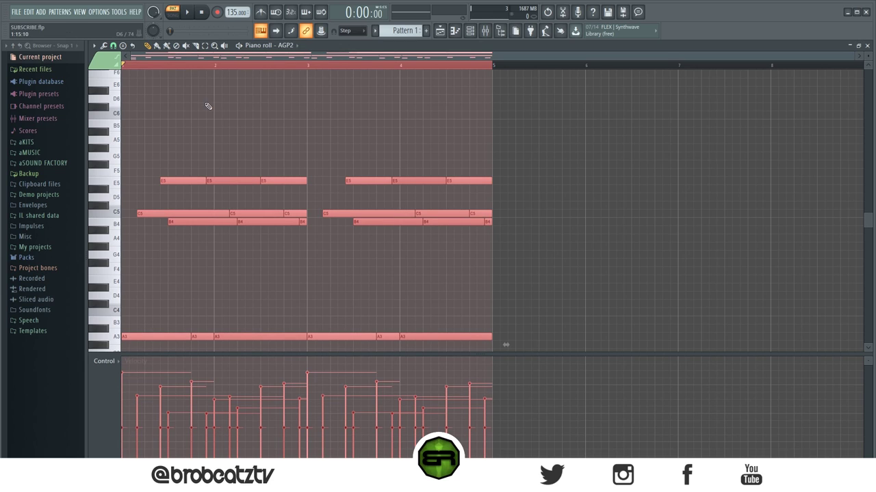
{"action": "key", "text": "ctrl+d"}
{"action": "key", "text": "space"}
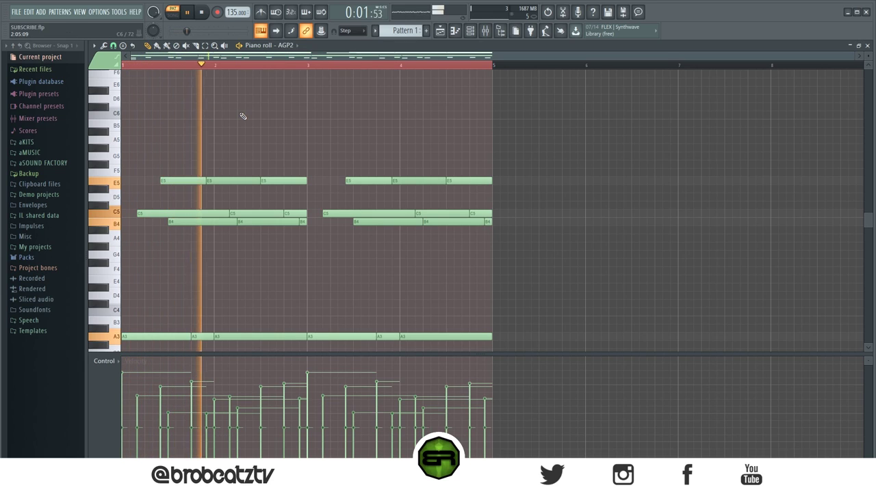
Step: Lower the velocities of all notes in the four-bar part slightly while the pattern plays
{"action": "key", "text": "ctrl+a"}
{"action": "key", "text": "ctrl+d"}
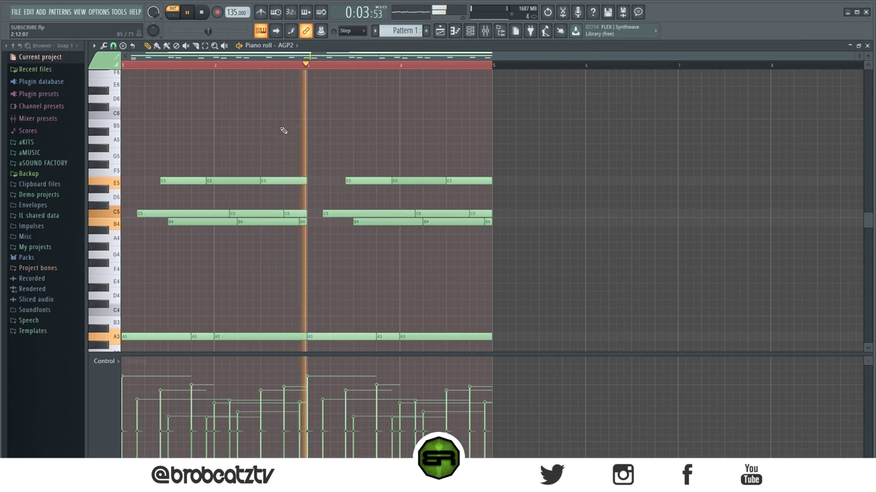
{"action": "scroll", "coordinate": [282, 130], "scroll_direction": "down", "scroll_amount": 3}
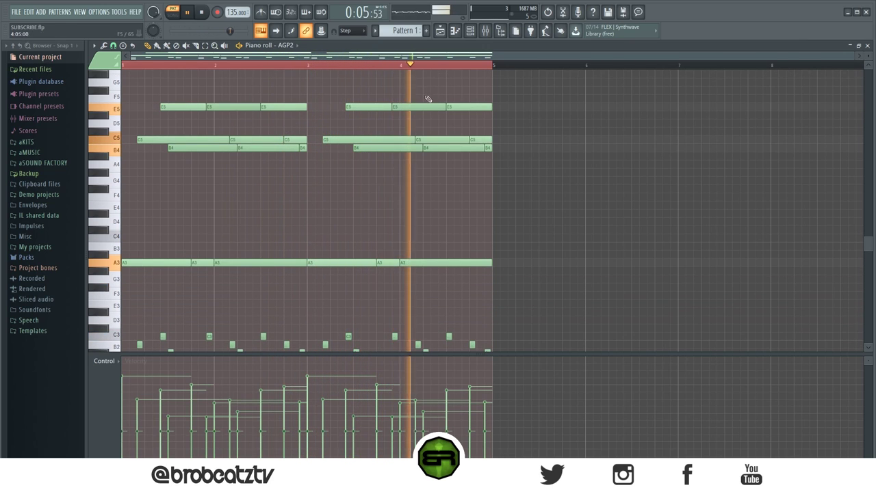
Step: Stop playback, show the channel rack and open the Kontakt channel's Exhale instrument
{"action": "left_click", "coordinate": [469, 30]}
{"action": "key", "text": "space"}
{"action": "left_click_drag", "start_coordinate": [337, 86], "coordinate": [324, 104]}
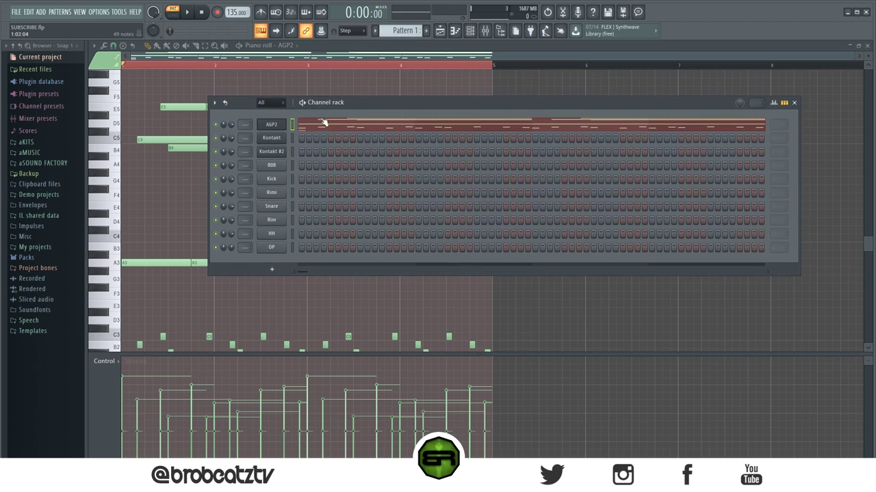
{"action": "left_click", "coordinate": [281, 139]}
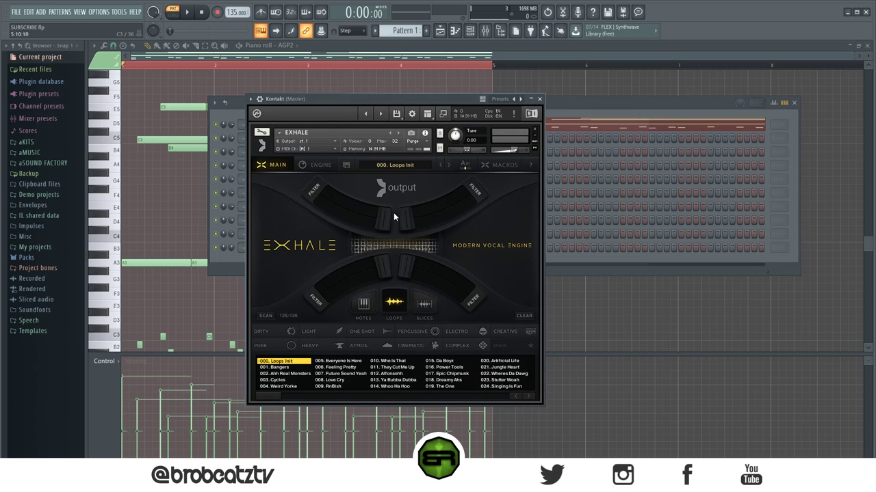
{"action": "left_click_drag", "start_coordinate": [459, 102], "coordinate": [405, 79]}
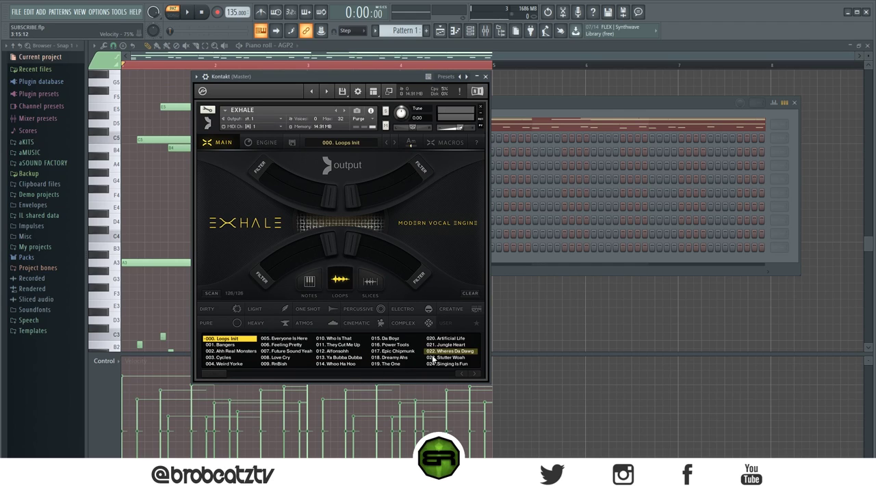
Step: Audition the Exhale loop presets Moonlight Lovin, Neon Pulse, Clanks n Chirps and Voice Box
{"action": "left_click_drag", "start_coordinate": [216, 375], "coordinate": [606, 380]}
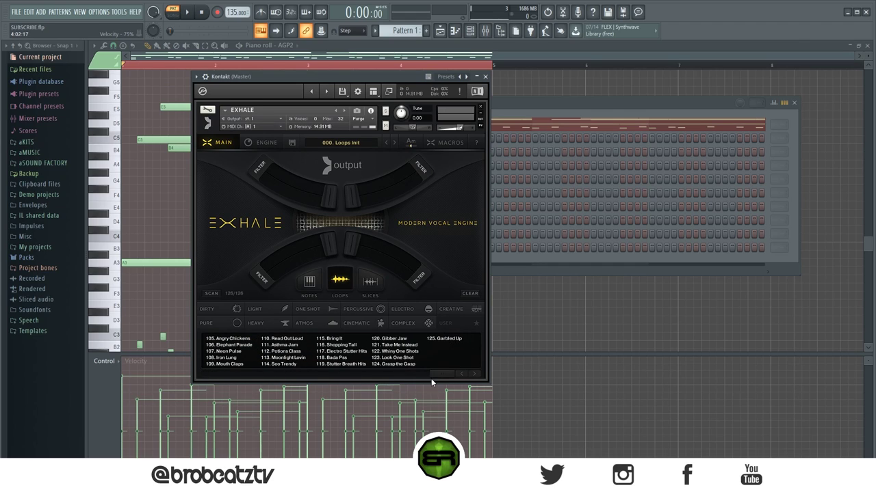
{"action": "left_click_drag", "start_coordinate": [436, 374], "coordinate": [417, 374]}
{"action": "left_click", "coordinate": [394, 358]}
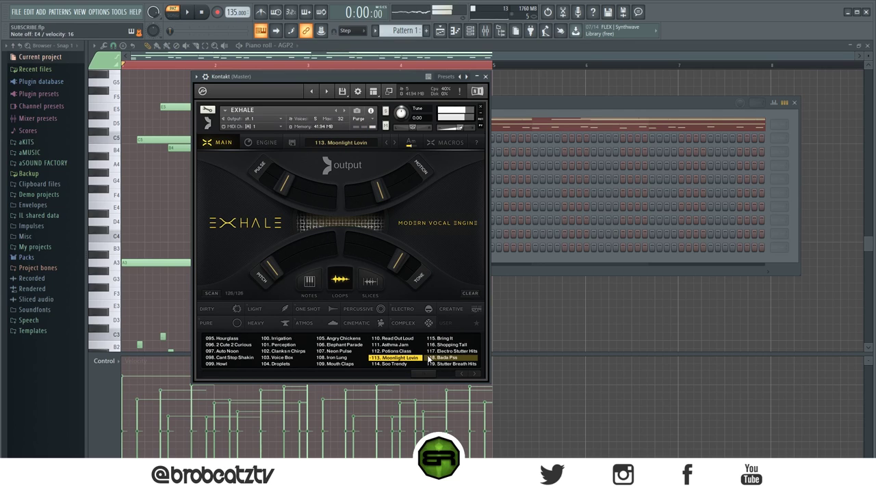
{"action": "left_click", "coordinate": [338, 352]}
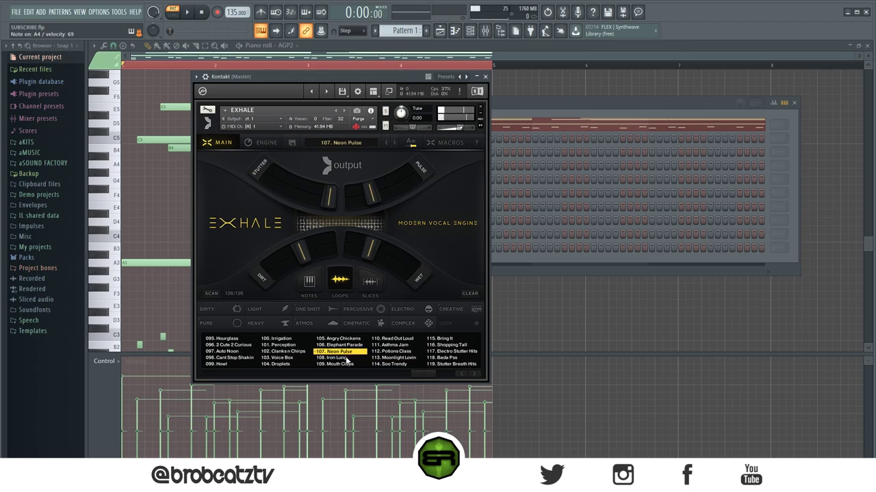
{"action": "left_click", "coordinate": [301, 351]}
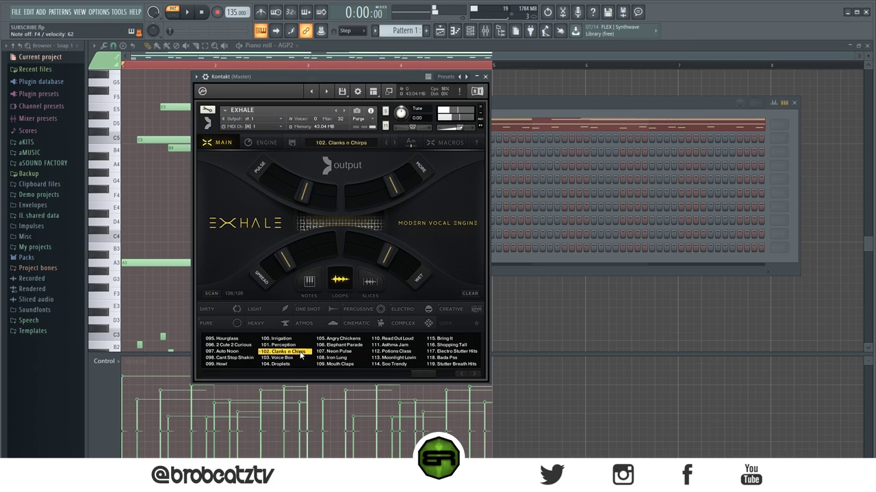
{"action": "left_click", "coordinate": [295, 358]}
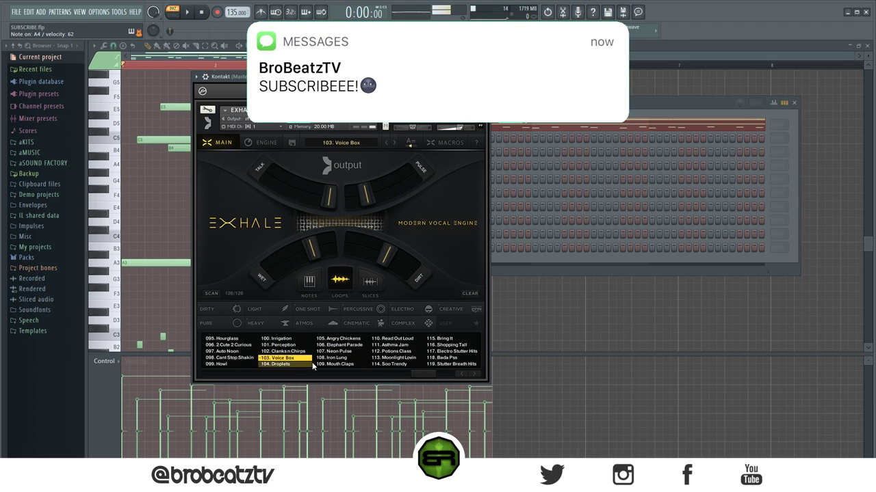
Step: Try the Auto Noon, Airtight and Hourglass presets, with the guitar pattern playing for the last two
{"action": "left_click_drag", "start_coordinate": [420, 376], "coordinate": [414, 376]}
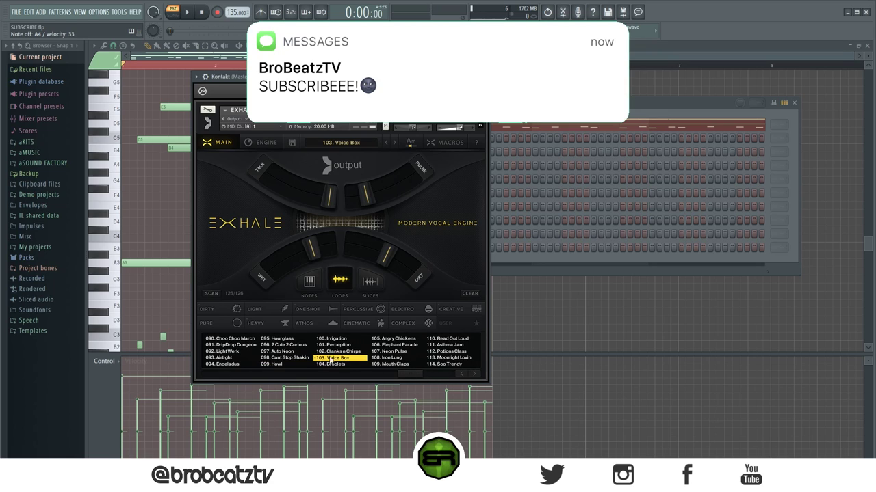
{"action": "left_click", "coordinate": [284, 352]}
{"action": "left_click", "coordinate": [241, 358]}
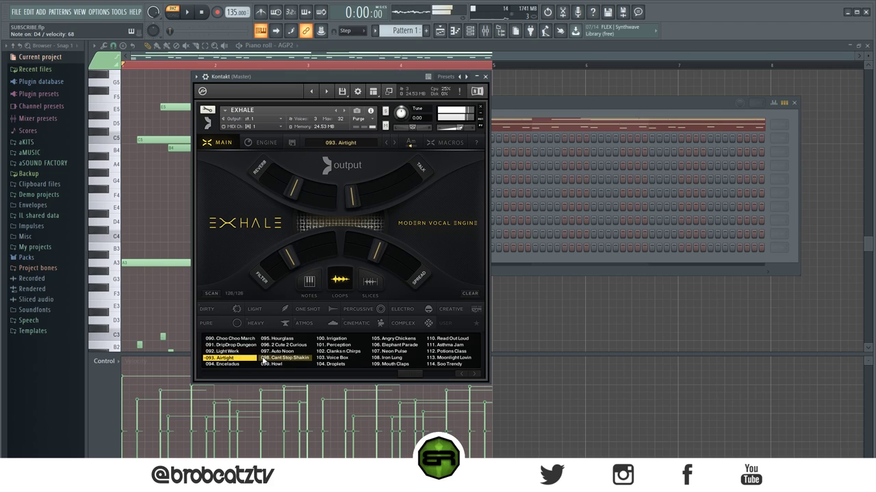
{"action": "key", "text": "space"}
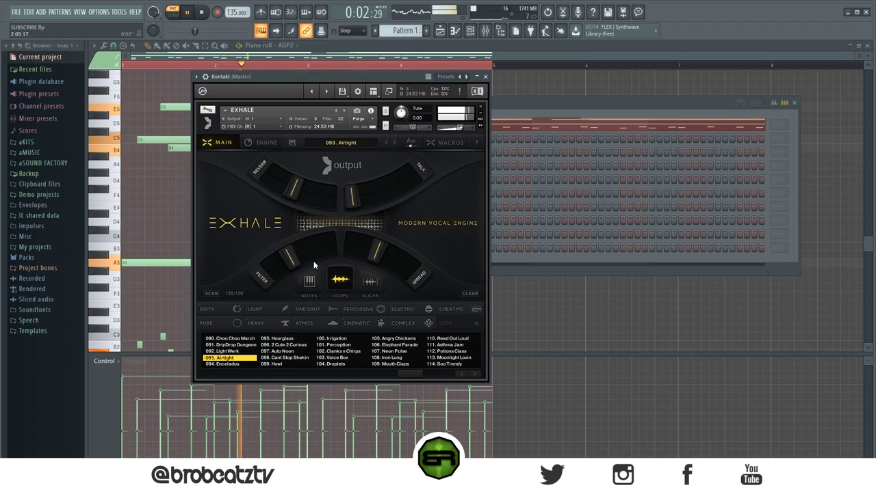
{"action": "left_click", "coordinate": [272, 339]}
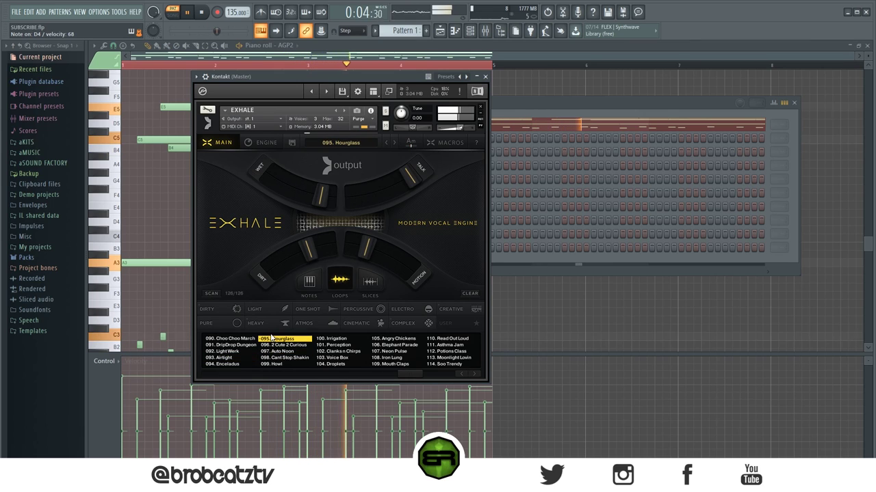
{"action": "left_click_drag", "start_coordinate": [307, 77], "coordinate": [319, 83]}
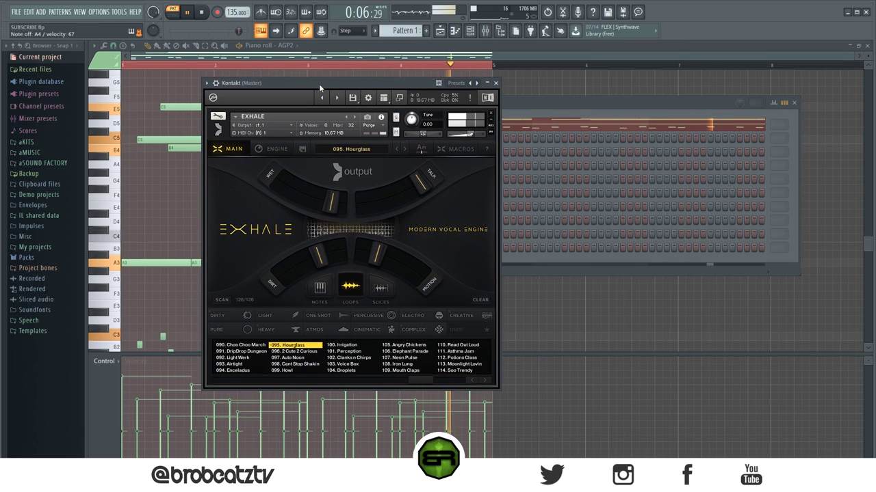
Step: Load the Exhale preset 096. 2 Cute 2 Curious, audition it over the pattern and close the instrument
{"action": "left_click", "coordinate": [299, 351]}
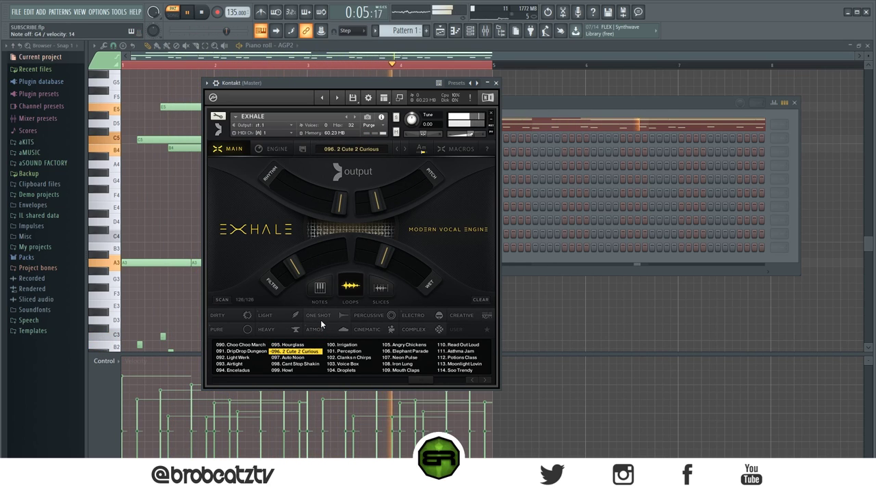
{"action": "left_click_drag", "start_coordinate": [305, 91], "coordinate": [379, 85]}
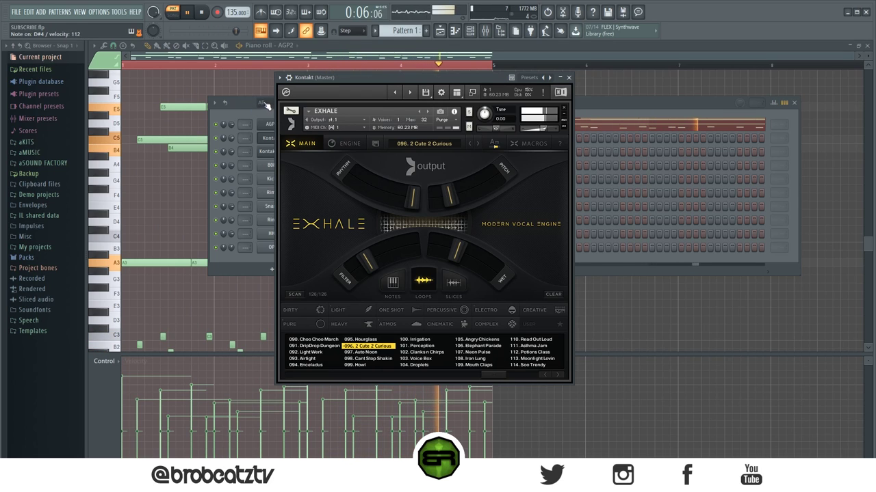
{"action": "left_click", "coordinate": [568, 78]}
Step: Open the Kontakt channel's piano roll and add short D#4 notes on beat 3 of bars 1 and 3
{"action": "right_click", "coordinate": [287, 138]}
{"action": "left_click", "coordinate": [311, 144]}
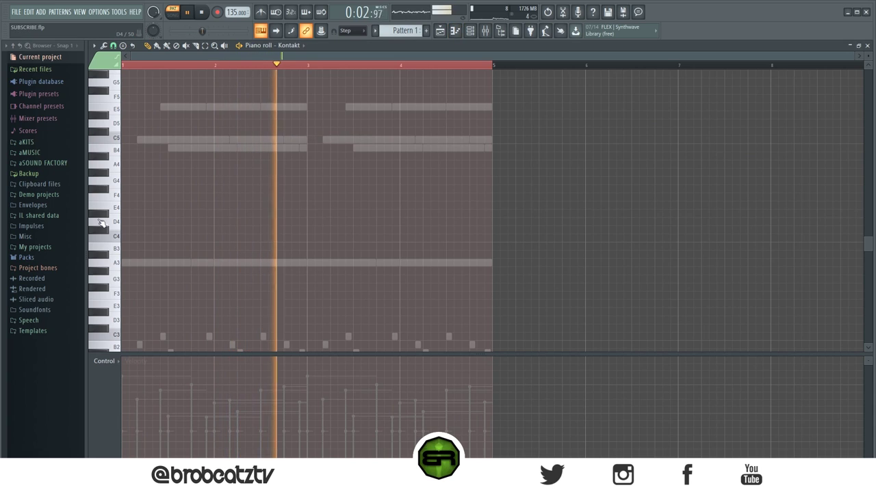
{"action": "left_click", "coordinate": [171, 214]}
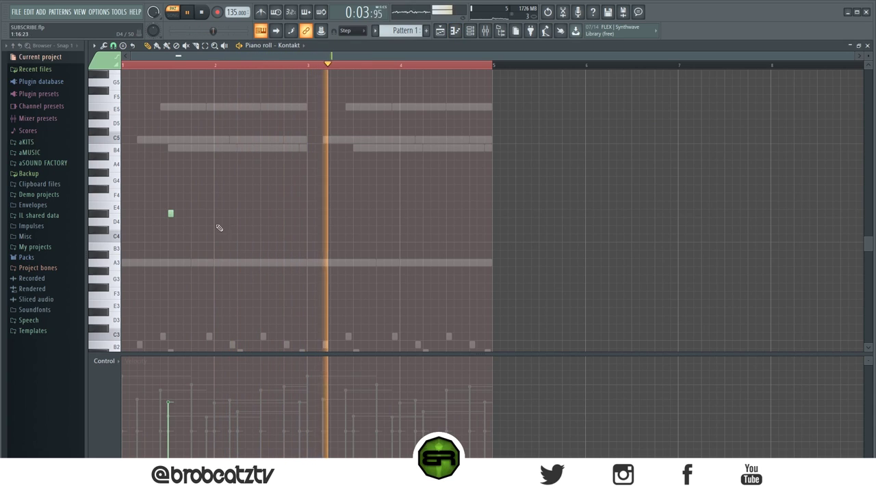
{"action": "left_click", "coordinate": [356, 214]}
{"action": "key", "text": "space"}
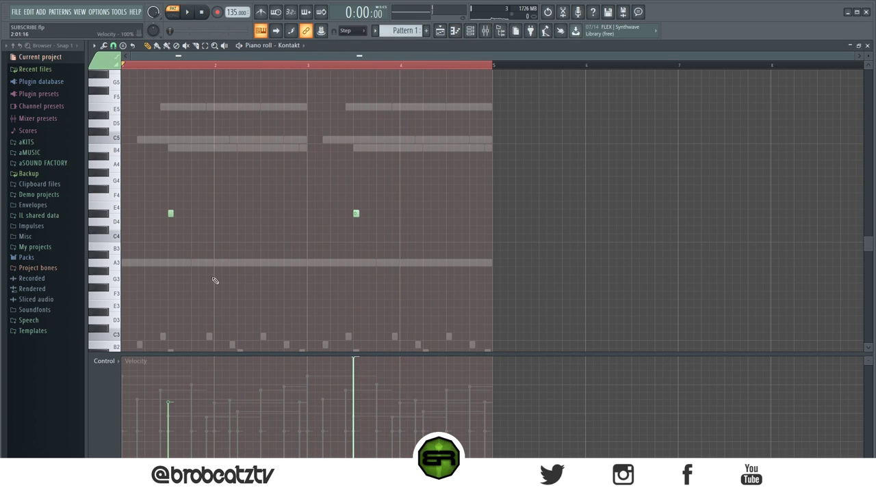
Step: Set both D#4 notes to full velocity, stretch them to one bar each with 1/4 beat snapping, and play the pattern
{"action": "left_click_drag", "start_coordinate": [156, 204], "coordinate": [372, 230]}
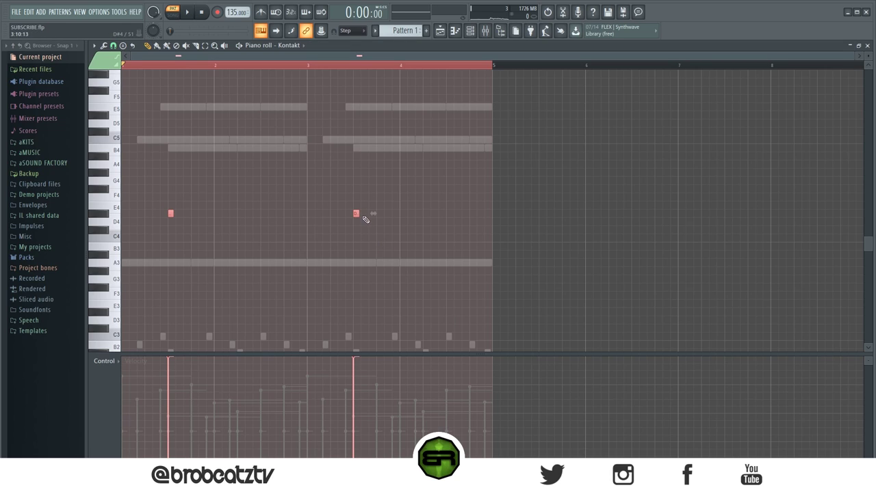
{"action": "left_click", "coordinate": [113, 47]}
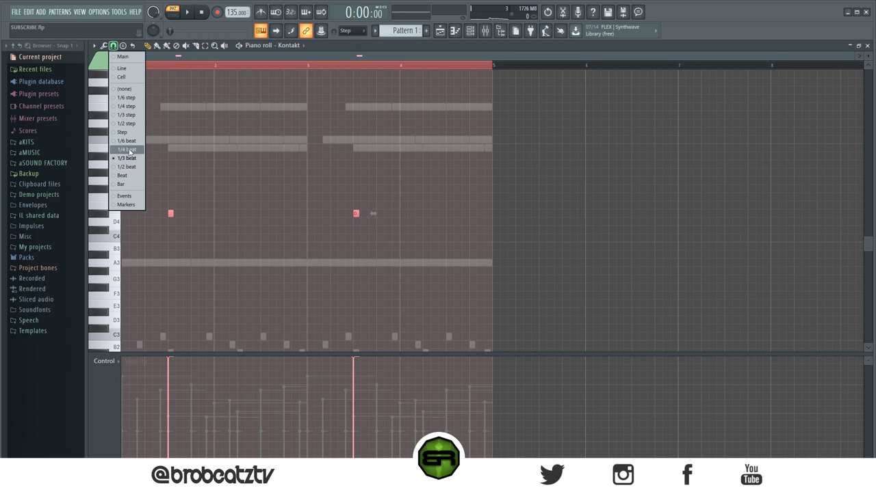
{"action": "left_click", "coordinate": [130, 151]}
{"action": "left_click_drag", "start_coordinate": [173, 213], "coordinate": [254, 227]}
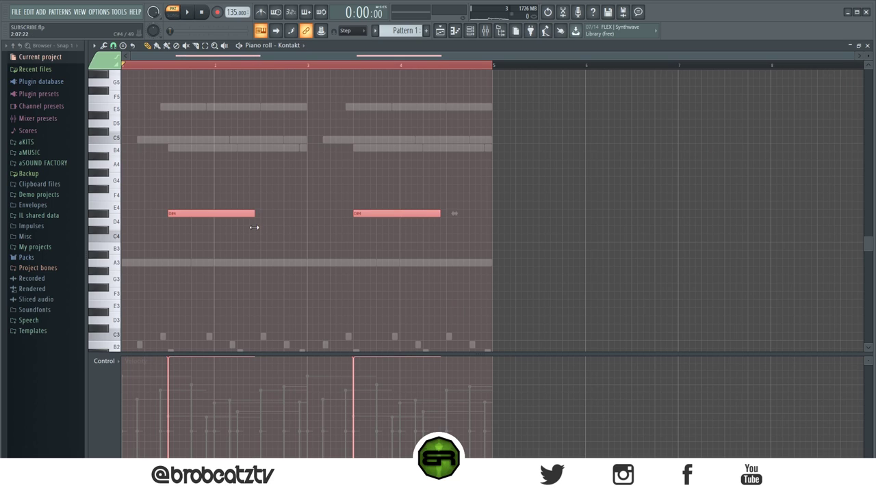
{"action": "key", "text": "space"}
{"action": "left_click", "coordinate": [175, 88]}
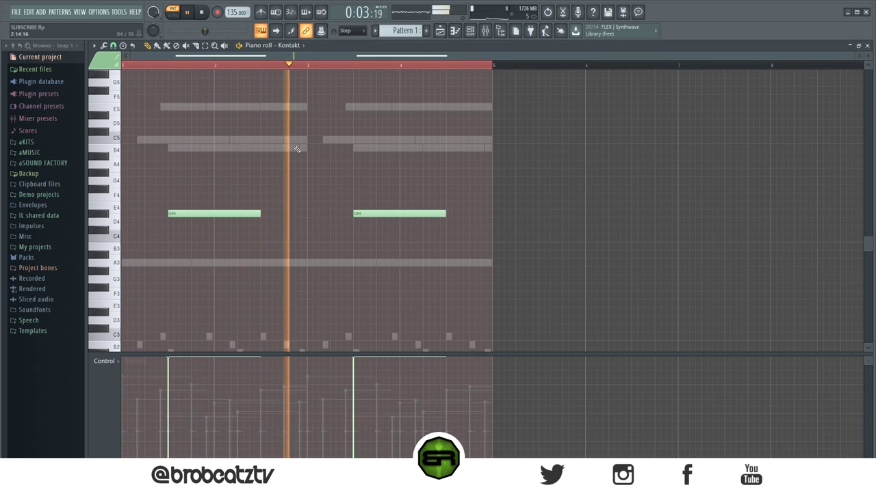
{"action": "key", "text": "space"}
{"action": "left_click", "coordinate": [373, 64]}
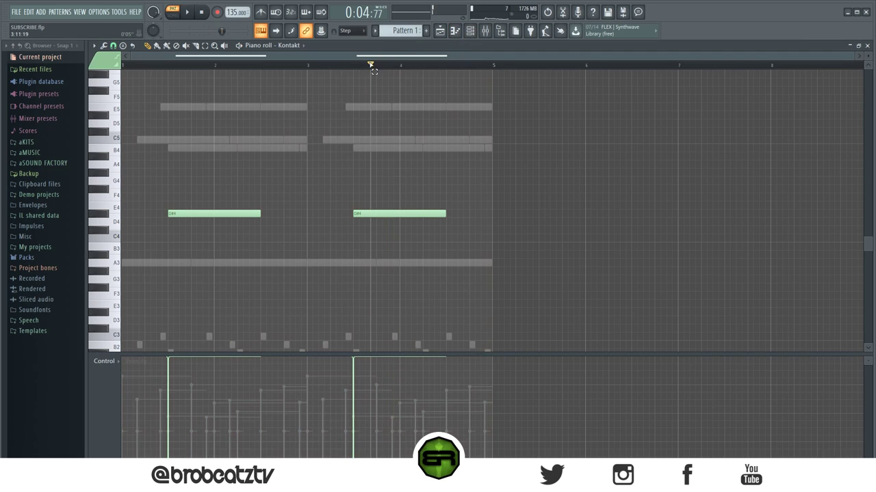
Step: Open the Kontakt #2 channel's Ethno World 6 instrument to examine its loaded patch, and close it again
{"action": "left_click", "coordinate": [470, 32]}
{"action": "right_click", "coordinate": [279, 154]}
{"action": "key", "text": "Escape"}
{"action": "left_click", "coordinate": [278, 152]}
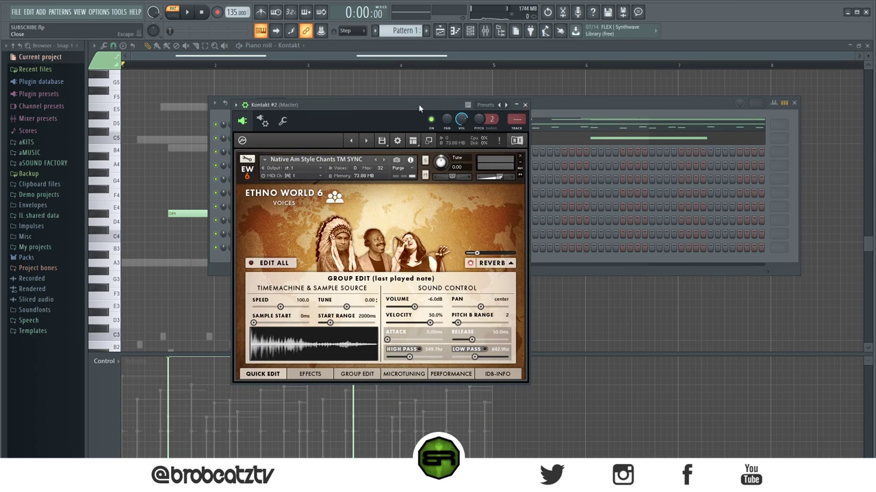
{"action": "left_click_drag", "start_coordinate": [419, 105], "coordinate": [562, 78]}
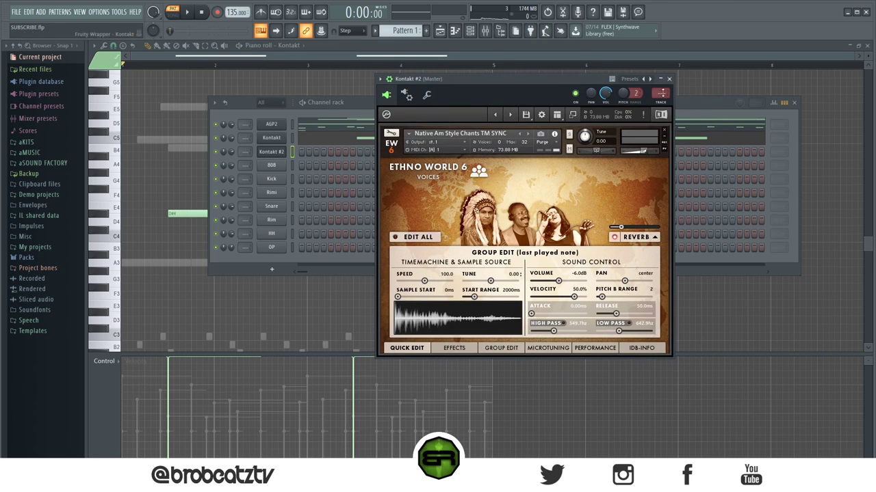
{"action": "left_click", "coordinate": [671, 78]}
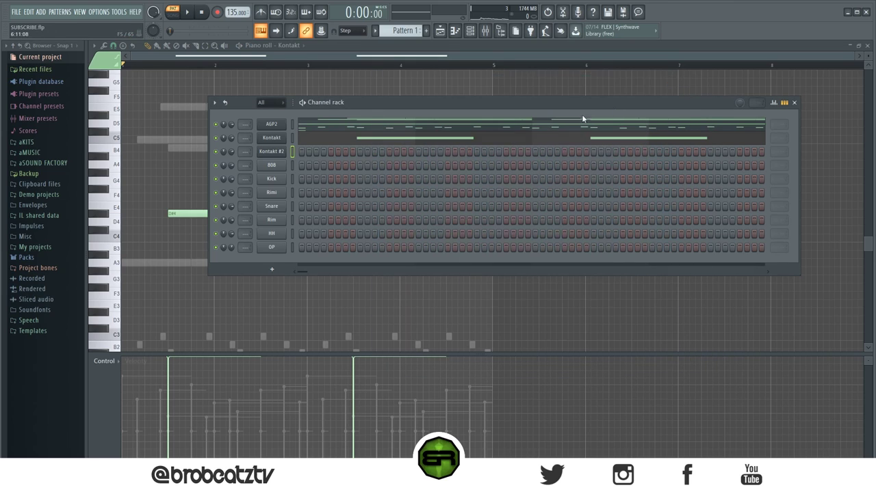
Step: Open the Kontakt #2 channel's piano roll and audition the vocal samples on C3 and the neighbouring keys
{"action": "right_click", "coordinate": [283, 151]}
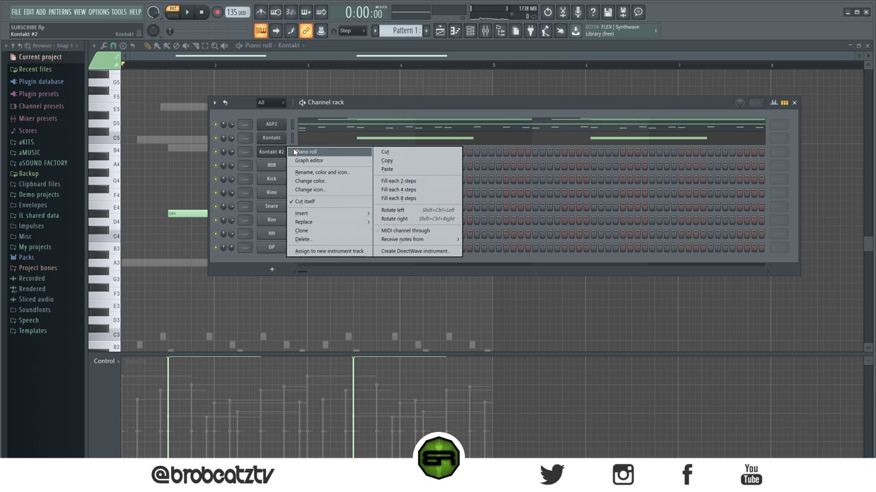
{"action": "left_click", "coordinate": [293, 152]}
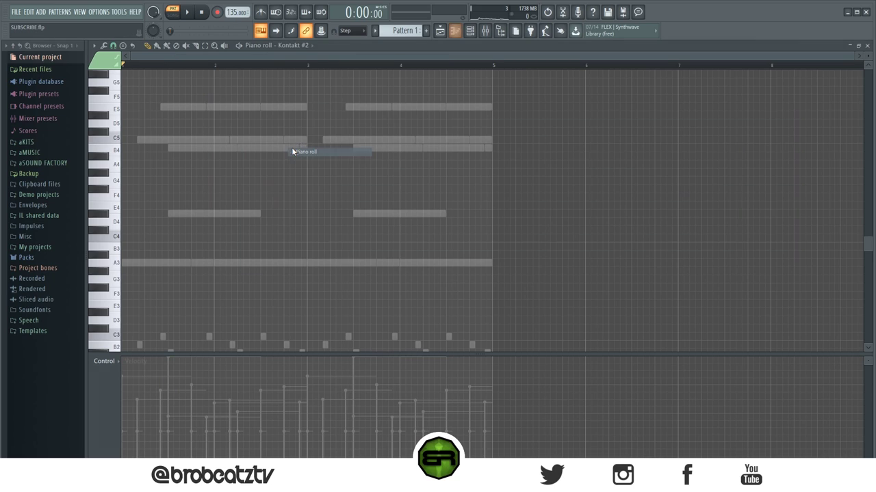
{"action": "scroll", "coordinate": [143, 150], "scroll_direction": "down", "scroll_amount": 3}
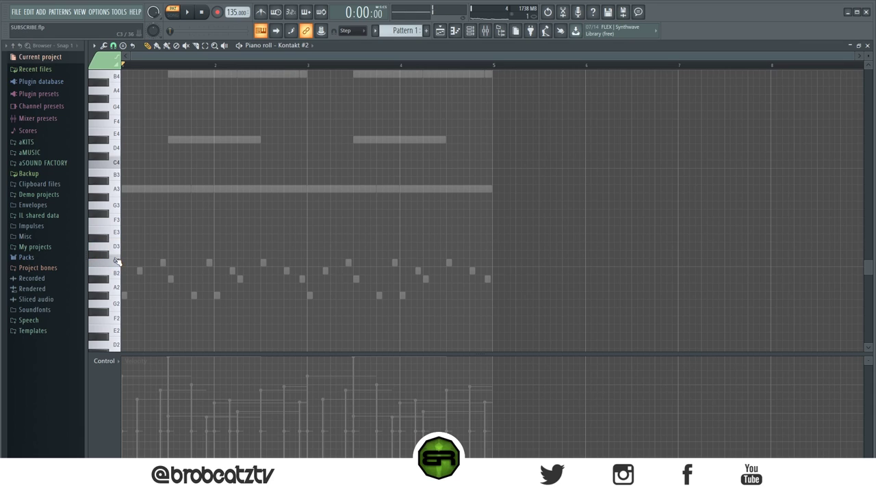
{"action": "scroll", "coordinate": [117, 261], "scroll_direction": "down", "scroll_amount": 1}
{"action": "left_click", "coordinate": [117, 242]}
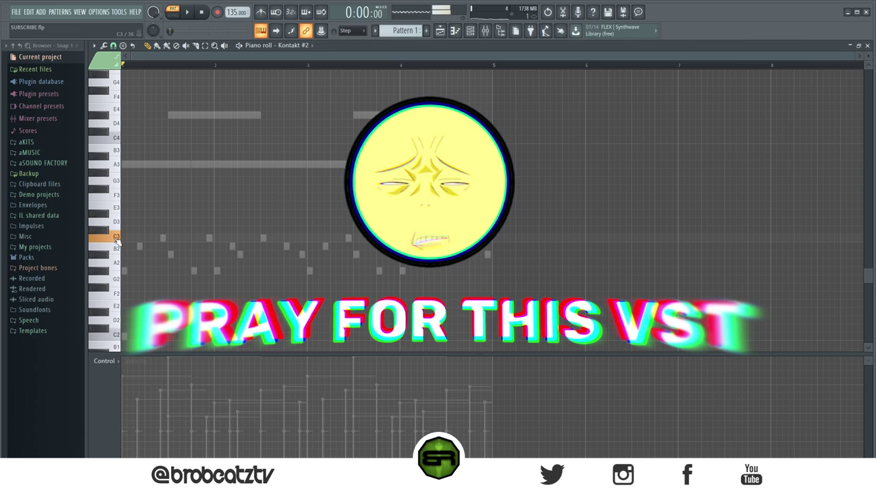
{"action": "left_click", "coordinate": [107, 232]}
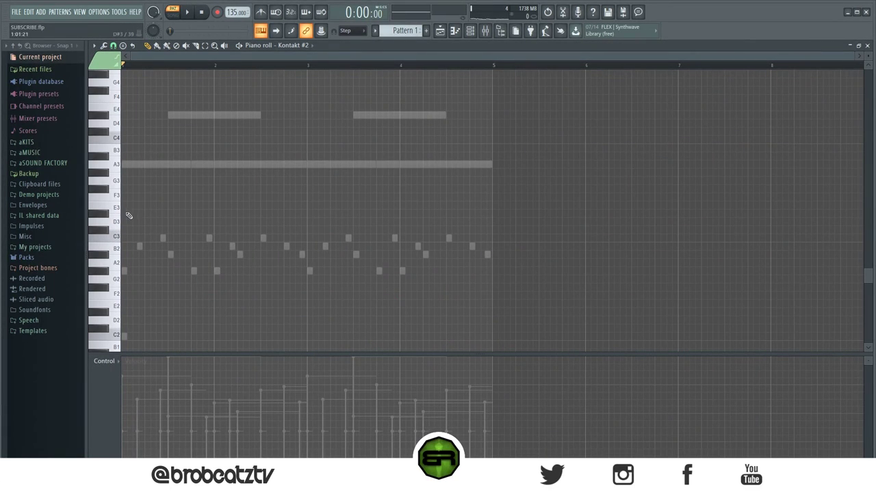
{"action": "scroll", "coordinate": [123, 216], "scroll_direction": "up", "scroll_amount": 3}
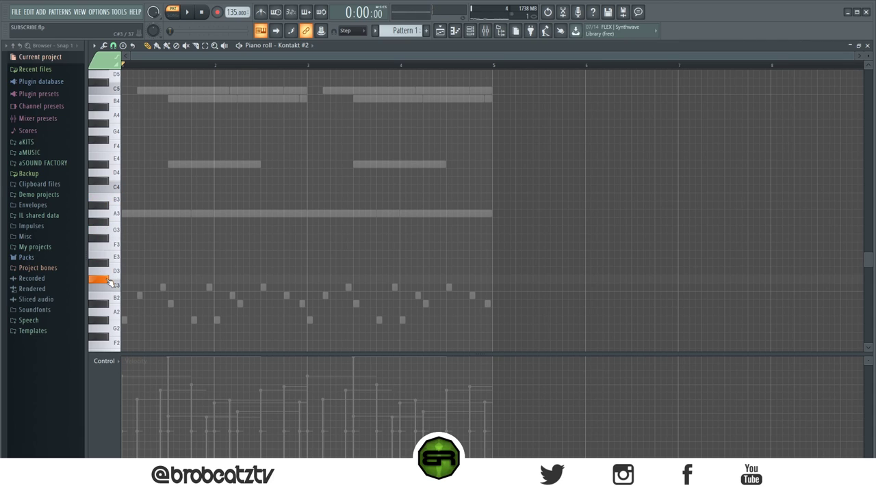
{"action": "scroll", "coordinate": [109, 280], "scroll_direction": "up", "scroll_amount": 6}
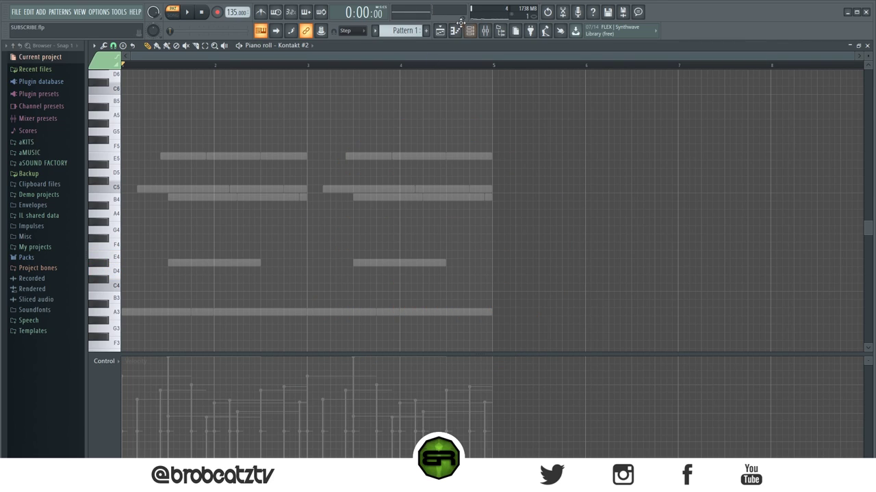
Step: Play the pattern while auditioning the Kontakt #2 vocal samples on the keys from F4 up to C7
{"action": "left_click", "coordinate": [187, 11]}
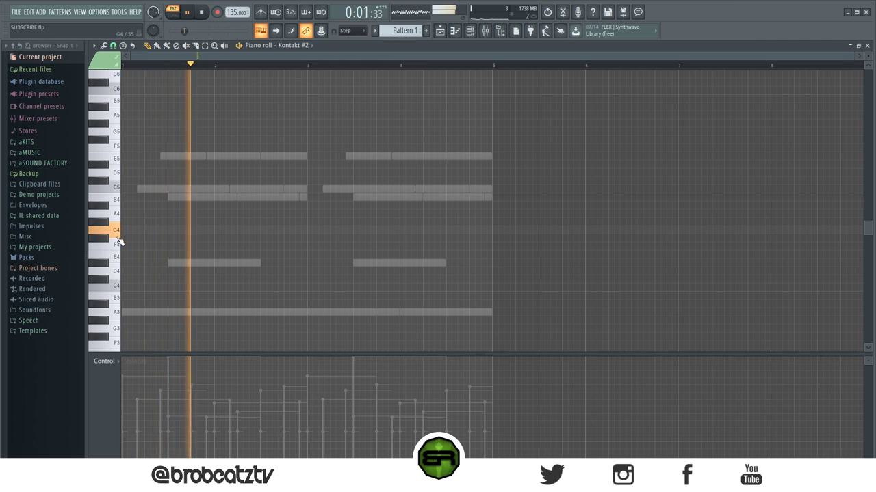
{"action": "key", "text": "space"}
{"action": "key", "text": "space"}
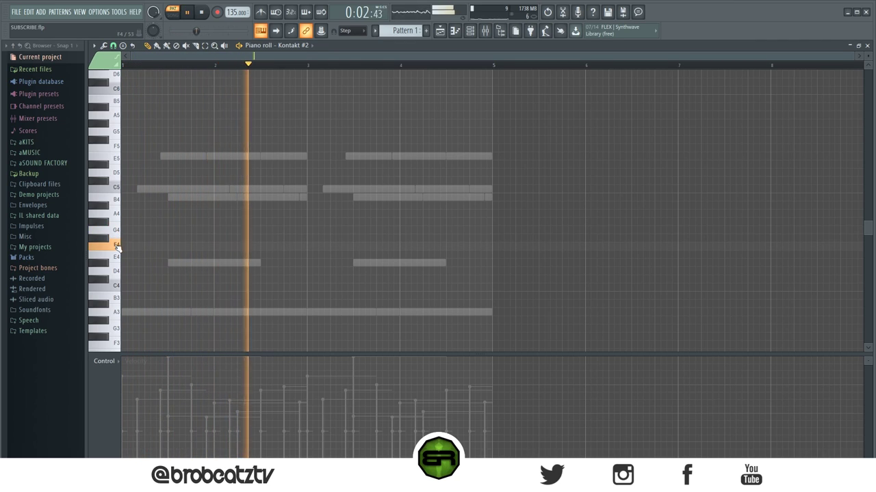
{"action": "key", "text": "space"}
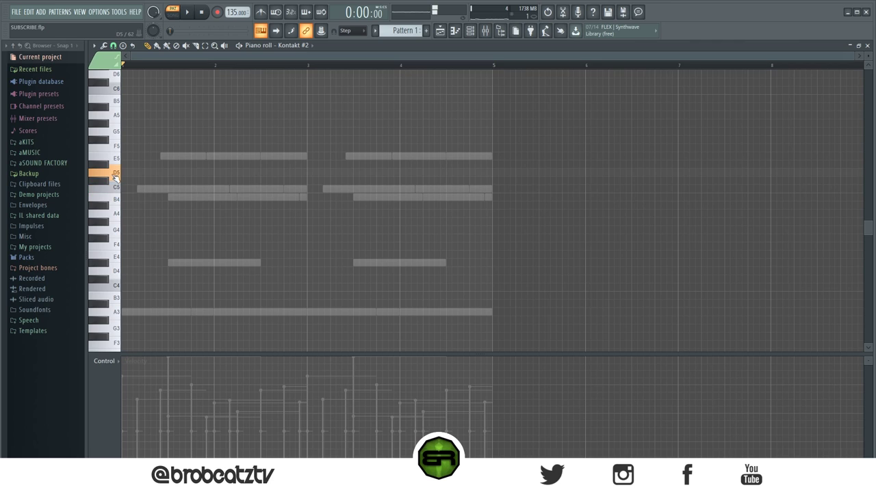
{"action": "key", "text": "space"}
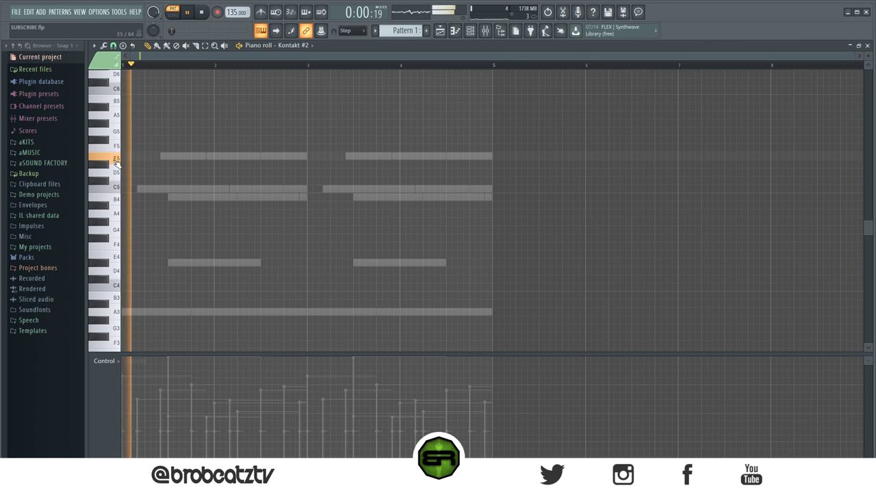
{"action": "scroll", "coordinate": [116, 132], "scroll_direction": "up", "scroll_amount": 3}
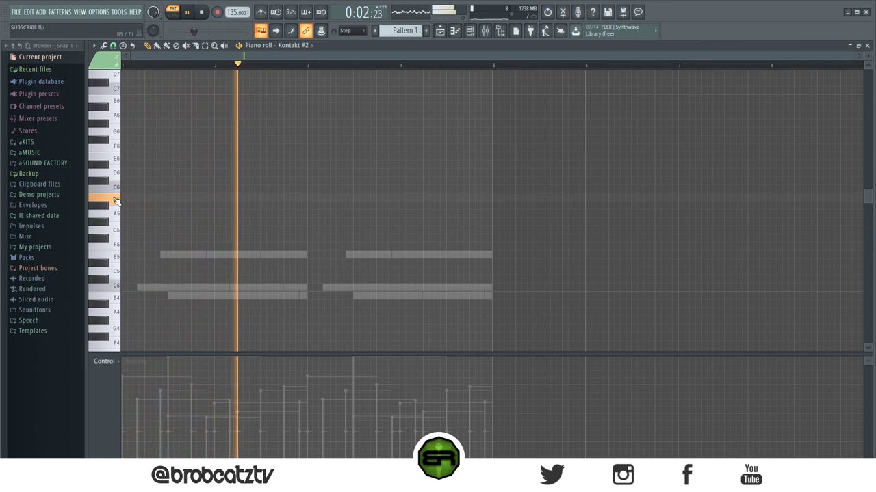
{"action": "scroll", "coordinate": [115, 175], "scroll_direction": "up", "scroll_amount": 3}
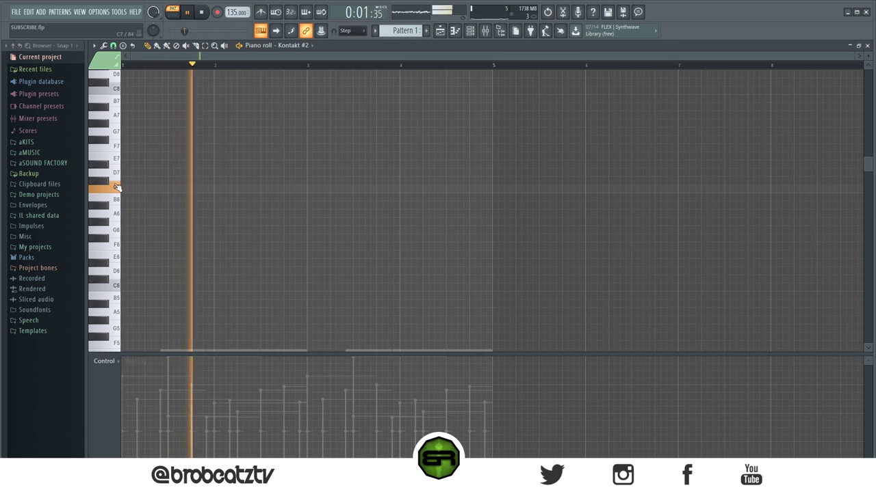
{"action": "key", "text": "space"}
Step: Add one-bar C7 notes starting on beat 2 of bars 1 and 3 for Kontakt #2, and play them
{"action": "left_click", "coordinate": [146, 188]}
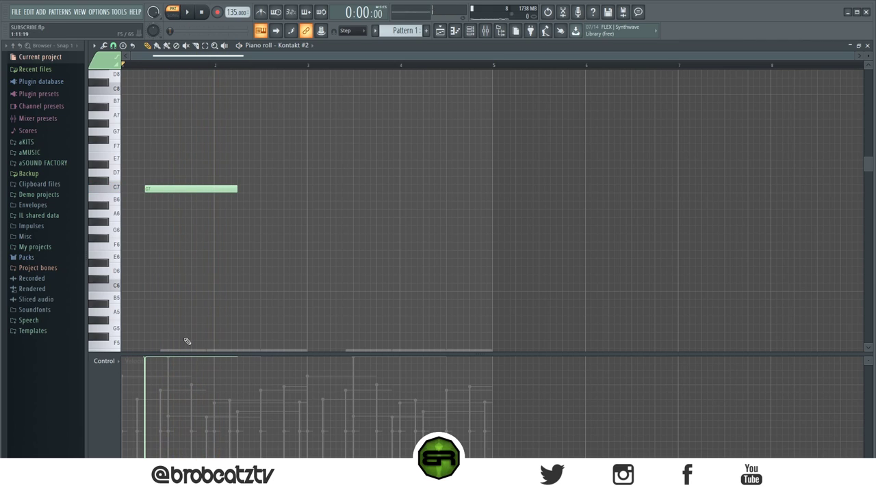
{"action": "left_click", "coordinate": [333, 189]}
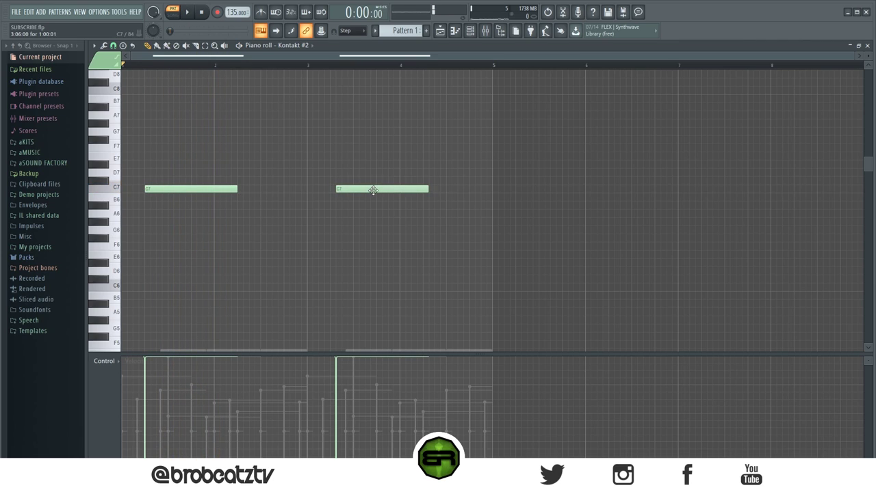
{"action": "left_click_drag", "start_coordinate": [373, 190], "coordinate": [368, 190]}
{"action": "key", "text": "space"}
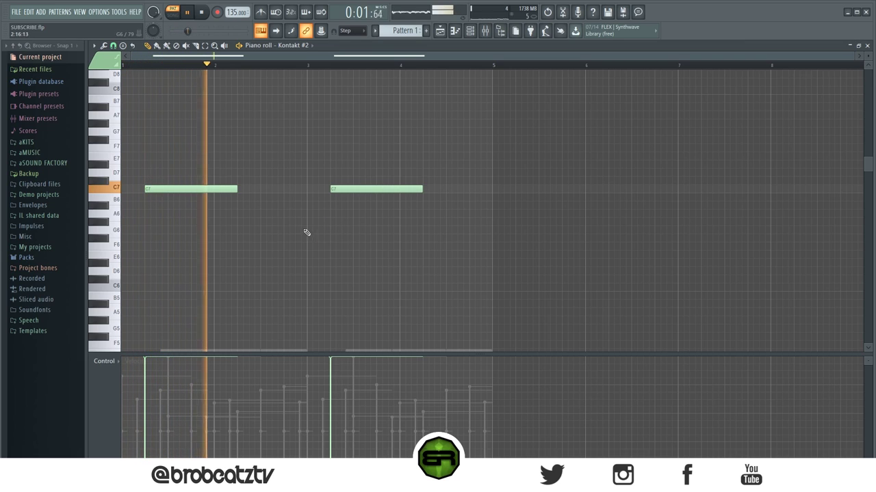
Step: Stretch both C7 notes to about one and a quarter bars each
{"action": "left_click_drag", "start_coordinate": [237, 189], "coordinate": [255, 189]}
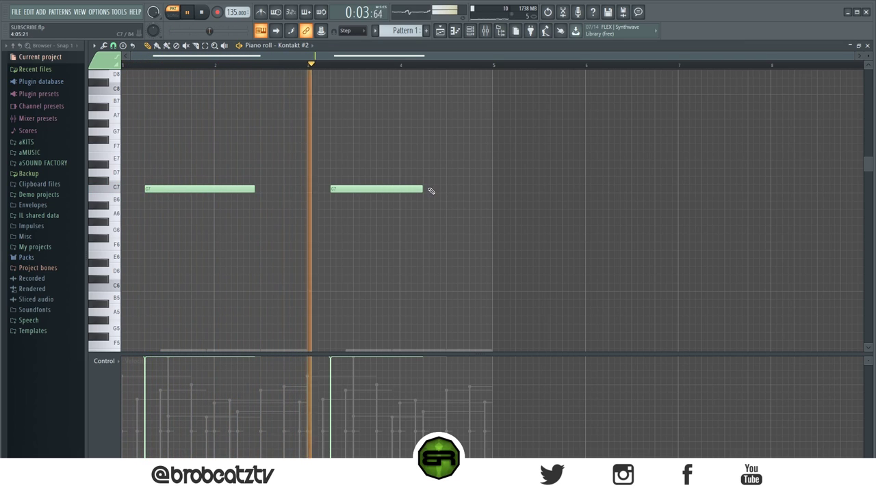
{"action": "mouse_move", "coordinate": [431, 190]}
{"action": "left_mouse_down"}
{"action": "mouse_move", "coordinate": [457, 195]}
{"action": "mouse_move", "coordinate": [446, 192]}
{"action": "left_mouse_up"}
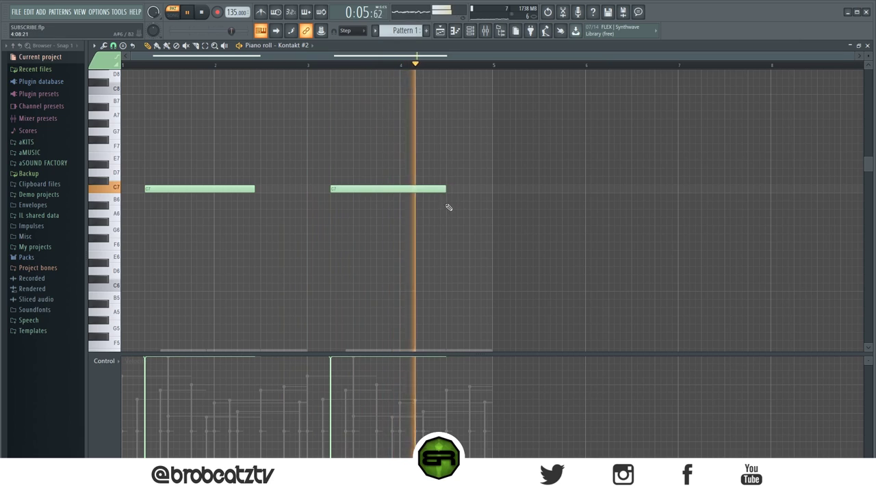
{"action": "key", "text": "space"}
Step: Add Rimi hits on beat 3 of all four bars in the channel rack and set them to full velocity
{"action": "key", "text": "F6"}
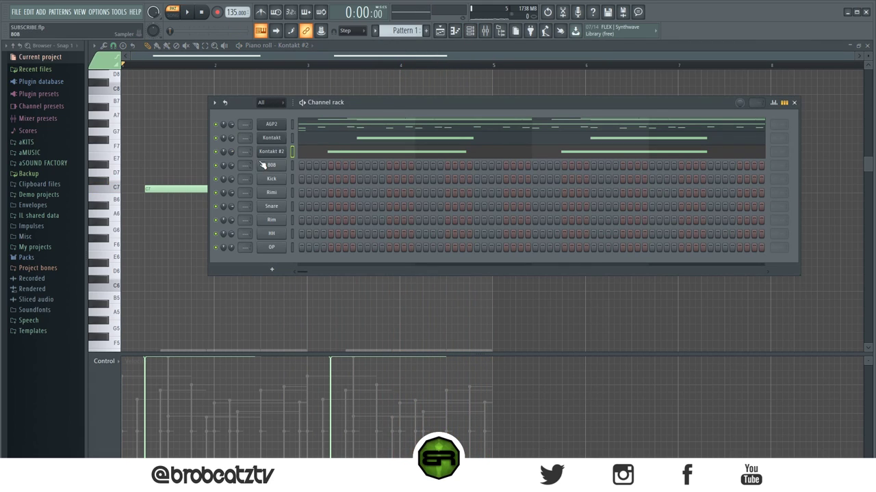
{"action": "left_click_drag", "start_coordinate": [326, 102], "coordinate": [270, 105]}
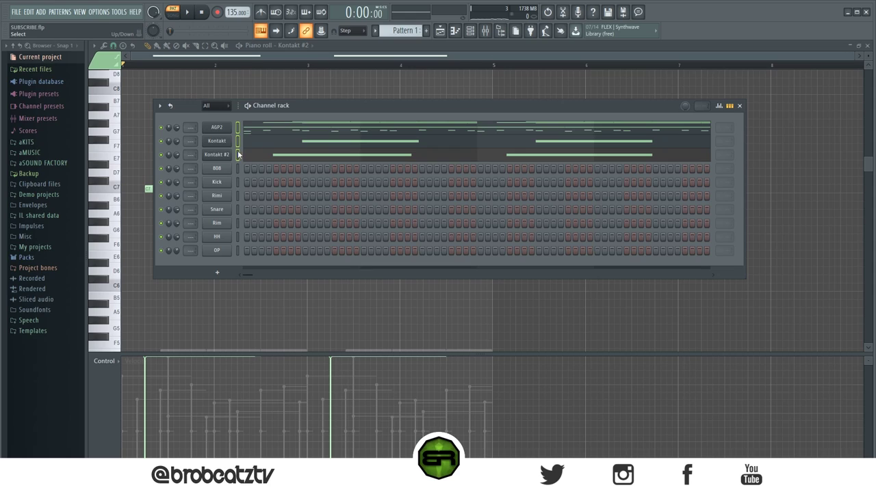
{"action": "left_click", "coordinate": [238, 182]}
{"action": "left_click", "coordinate": [717, 106]}
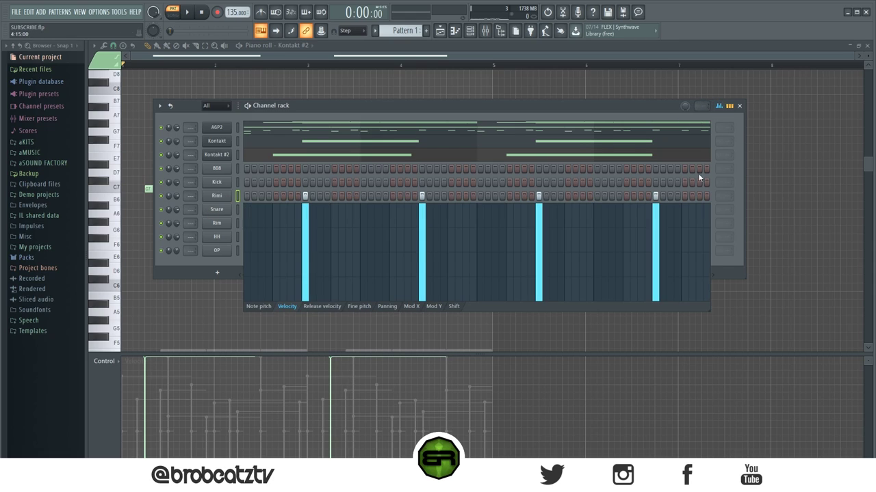
{"action": "left_click", "coordinate": [718, 106]}
{"action": "left_click", "coordinate": [718, 105]}
{"action": "left_click", "coordinate": [717, 105]}
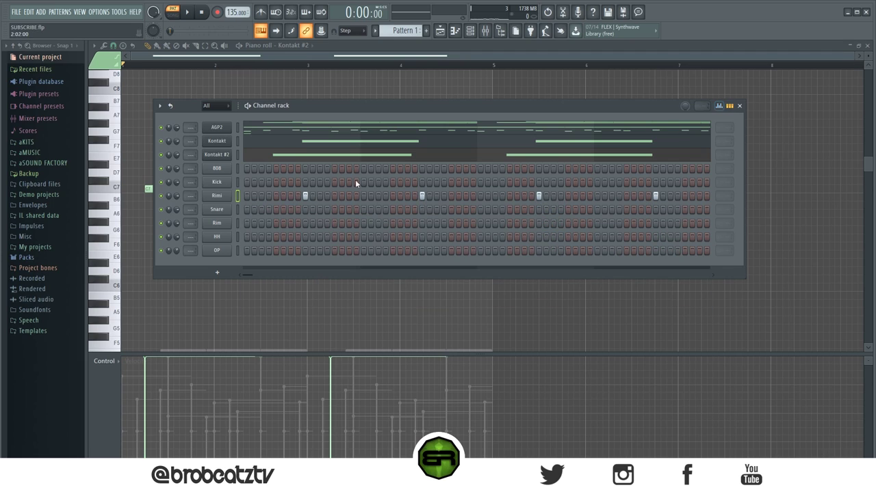
Step: Open the Rimi channel's piano roll, fine-tune the velocity of all its hits, and return to the channel rack
{"action": "right_click", "coordinate": [227, 198]}
{"action": "left_click", "coordinate": [270, 199]}
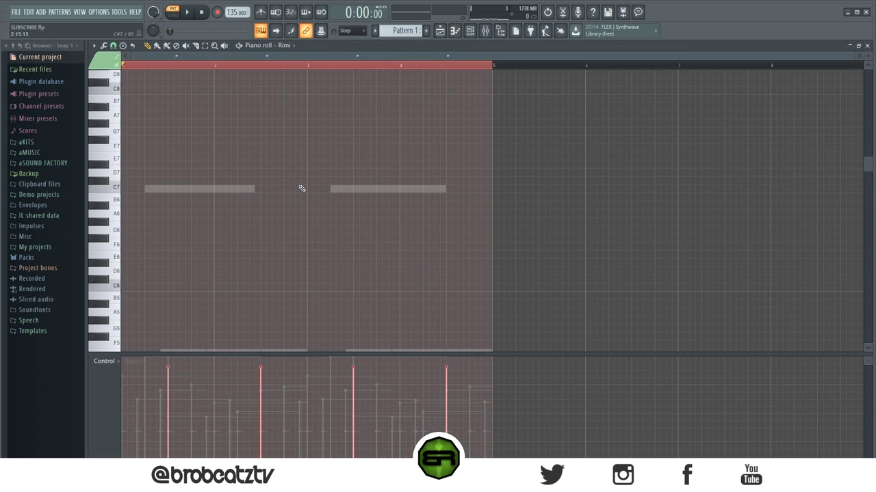
{"action": "left_click", "coordinate": [470, 32]}
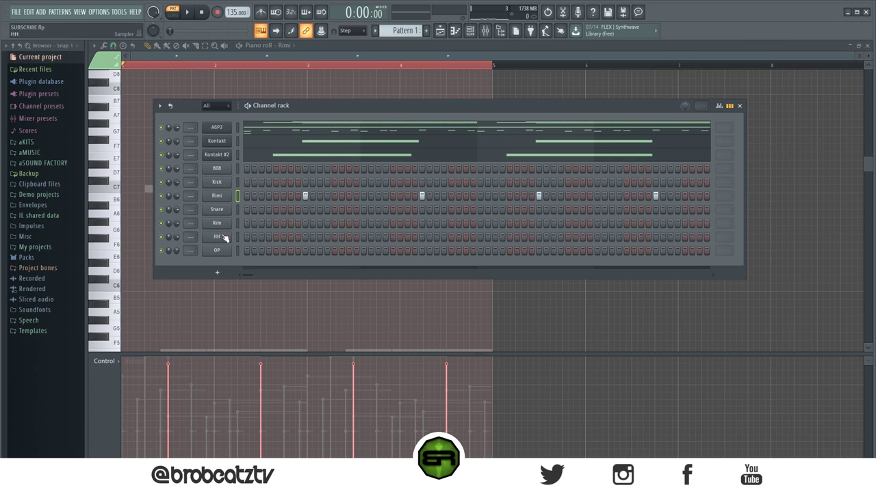
Step: Fill the HH channel with a hit every 2 steps and open the pattern in its piano roll
{"action": "key", "text": "space"}
{"action": "right_click", "coordinate": [235, 237]}
{"action": "left_click", "coordinate": [343, 266]}
{"action": "key", "text": "space"}
{"action": "right_click", "coordinate": [236, 237]}
{"action": "left_click", "coordinate": [235, 237]}
{"action": "key", "text": "space"}
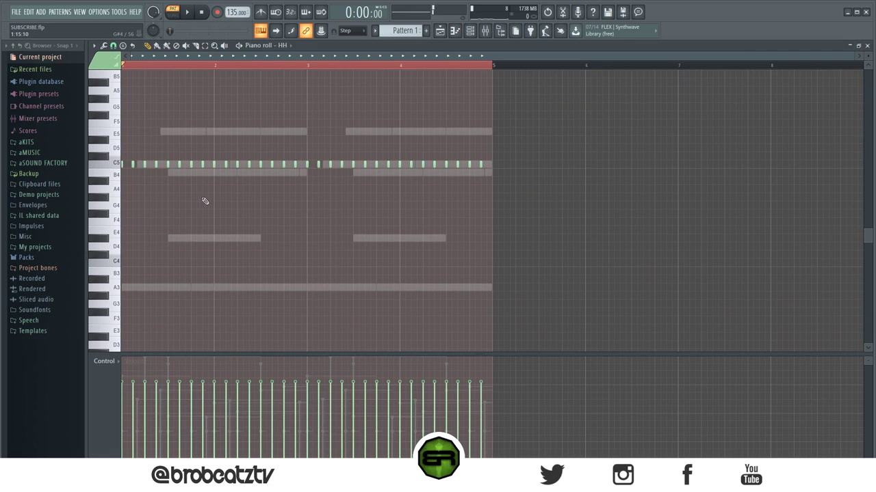
Step: Delete all hi-hat notes in bars 3 and 4
{"action": "right_click", "coordinate": [476, 164]}
{"action": "right_click", "coordinate": [332, 164]}
{"action": "right_click", "coordinate": [362, 164]}
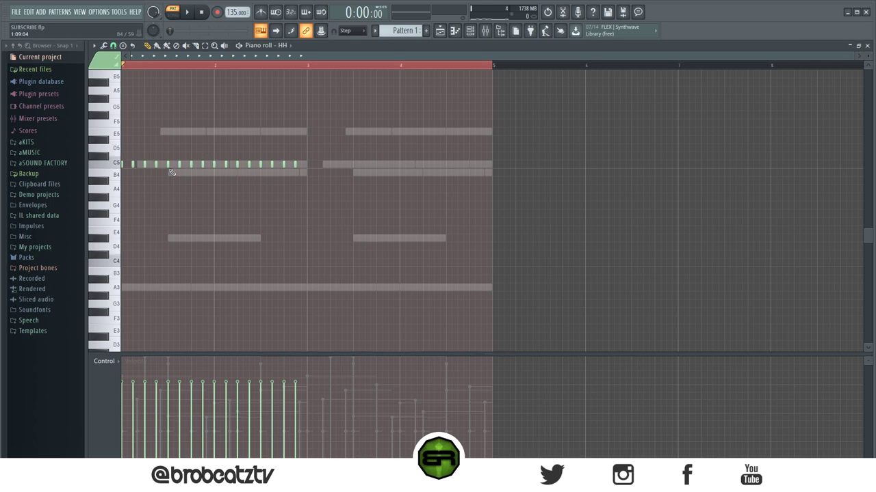
Step: Add a half-beat A4 hi-hat note on beat 3 of bar 1 and chop it into four short notes
{"action": "key", "text": "space"}
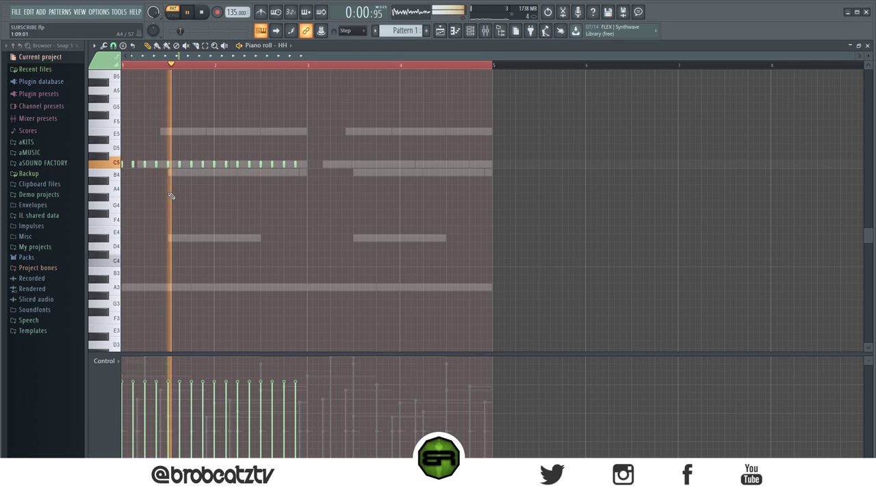
{"action": "left_click", "coordinate": [171, 189]}
{"action": "key", "text": "space"}
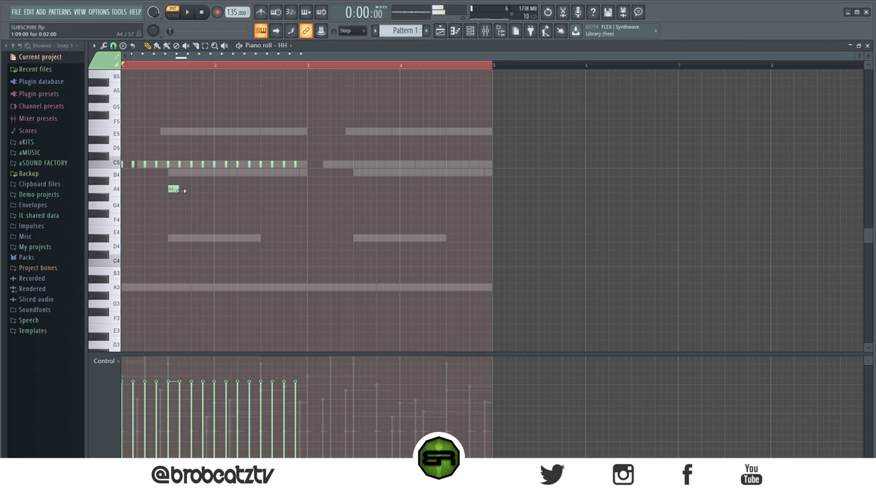
{"action": "key", "text": "alt+u"}
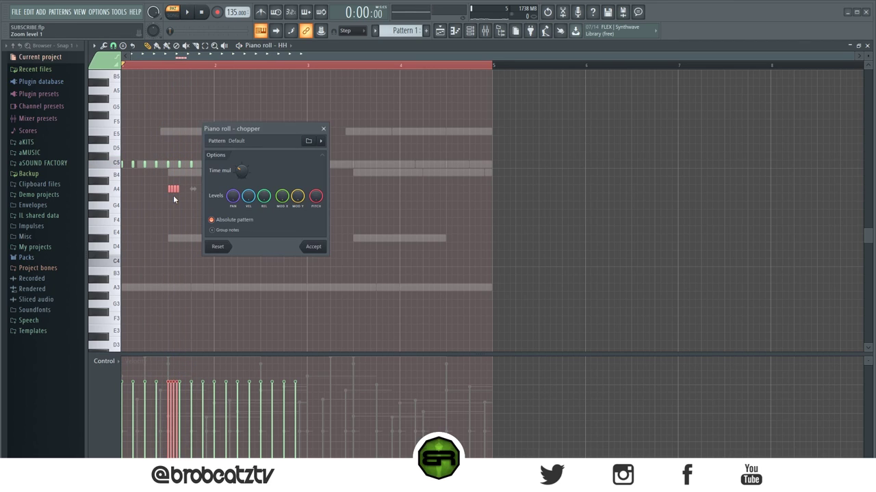
{"action": "left_click", "coordinate": [306, 243]}
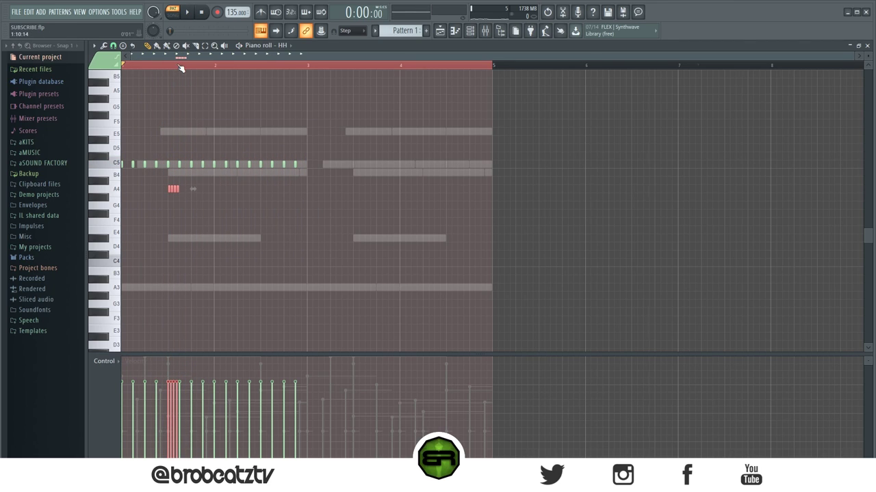
Step: Rework the A4 roll into three notes and place a short G4 note just after it
{"action": "scroll", "coordinate": [180, 68], "scroll_direction": "up", "scroll_amount": 3}
{"action": "left_click", "coordinate": [184, 195]}
{"action": "left_click_drag", "start_coordinate": [177, 191], "coordinate": [180, 212]}
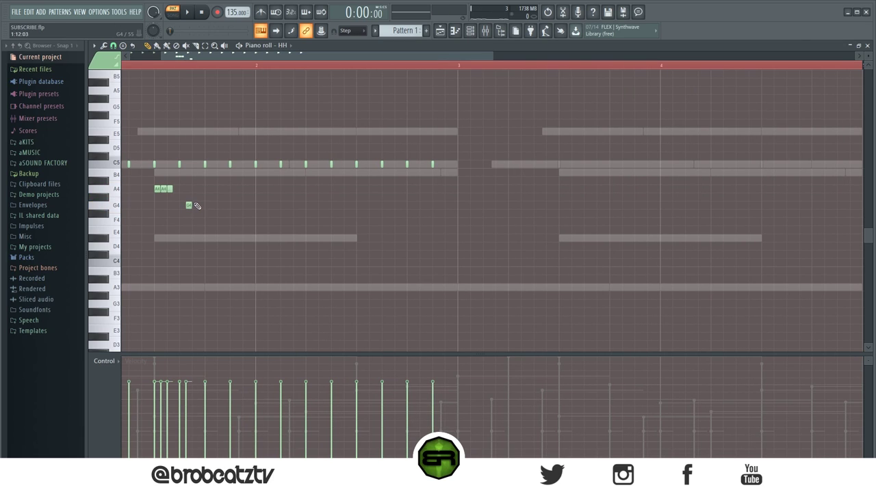
Step: Move the C5 hi-hat that follows the roll down to G4 and delete the C5 hit above the roll's start
{"action": "left_click_drag", "start_coordinate": [179, 164], "coordinate": [179, 204]}
{"action": "key", "text": "space"}
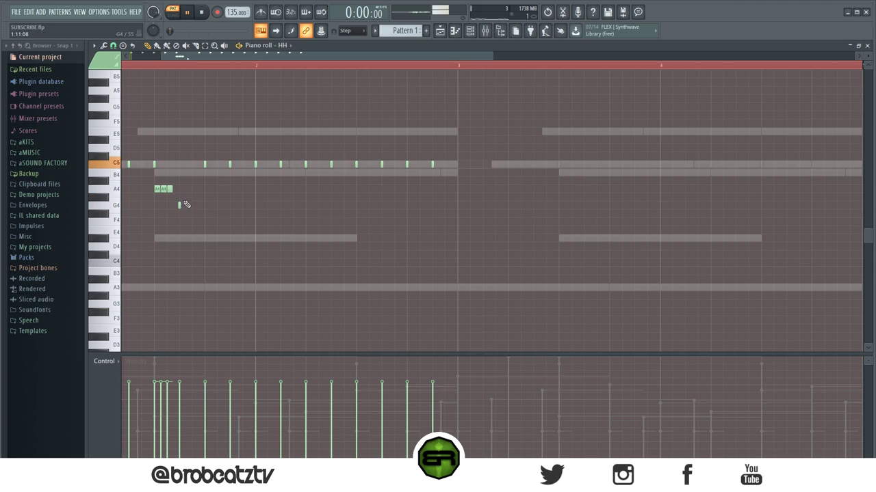
{"action": "right_click", "coordinate": [161, 167]}
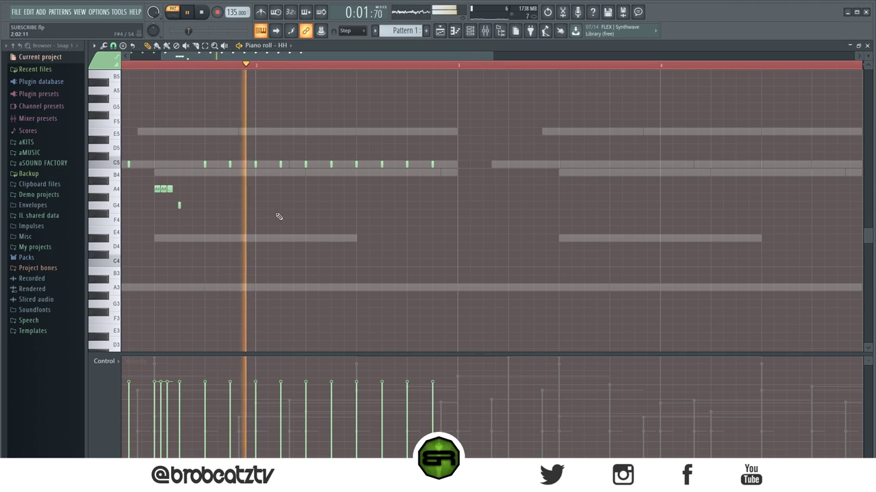
{"action": "key", "text": "space"}
Step: Add a short G4 hi-hat just after beat 2 of bar 2 and play the pattern
{"action": "left_click", "coordinate": [307, 206]}
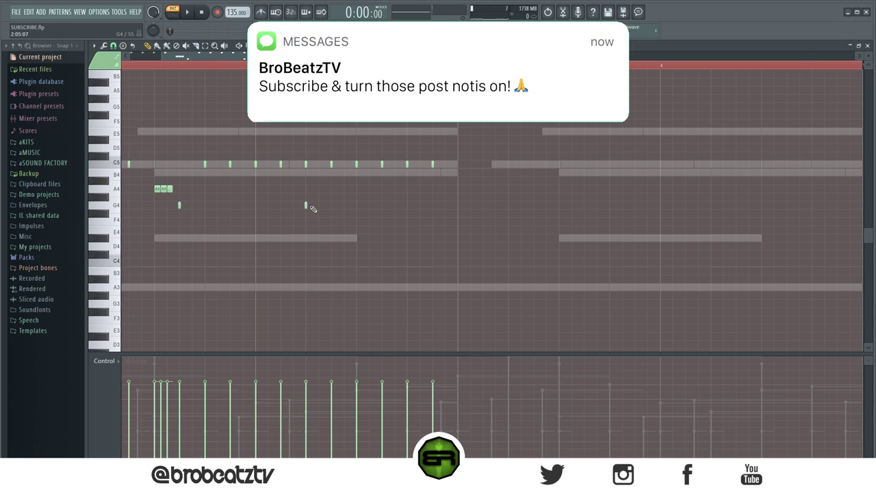
{"action": "key", "text": "space"}
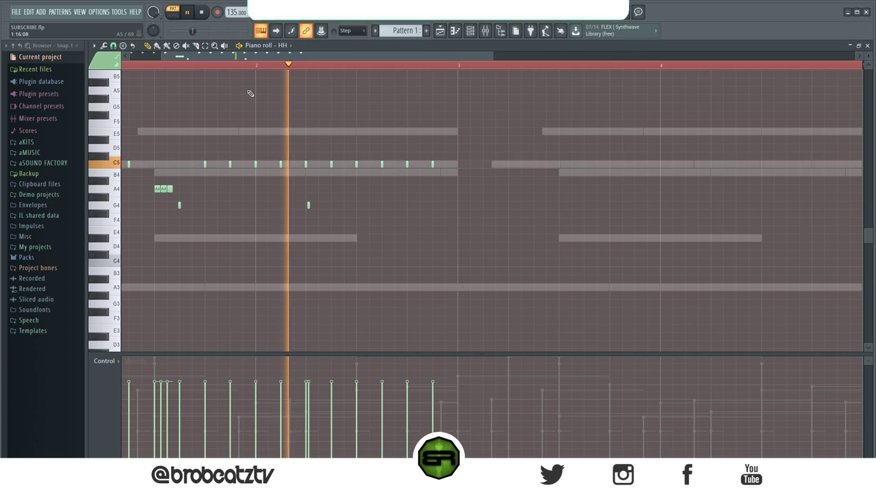
{"action": "scroll", "coordinate": [251, 64], "scroll_direction": "down", "scroll_amount": 2}
{"action": "key", "text": "space"}
Step: Duplicate the two-bar hi-hat pattern into bars 3 and 4 and slightly lower the velocity of all hits
{"action": "key", "text": "ctrl+a"}
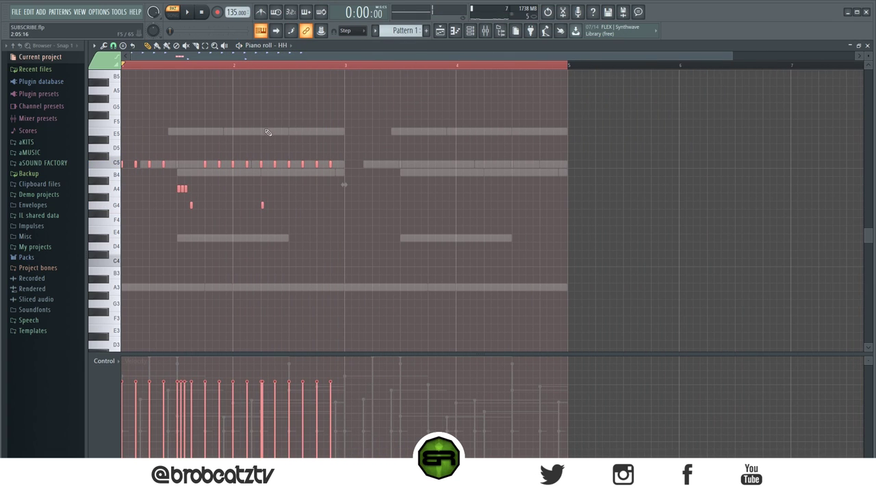
{"action": "key", "text": "ctrl+b"}
{"action": "left_click_drag", "start_coordinate": [381, 180], "coordinate": [348, 180]}
Step: Open the 808 channel's piano roll, place a short A5 note at the start of bar 1, and play the pattern
{"action": "key", "text": "F6"}
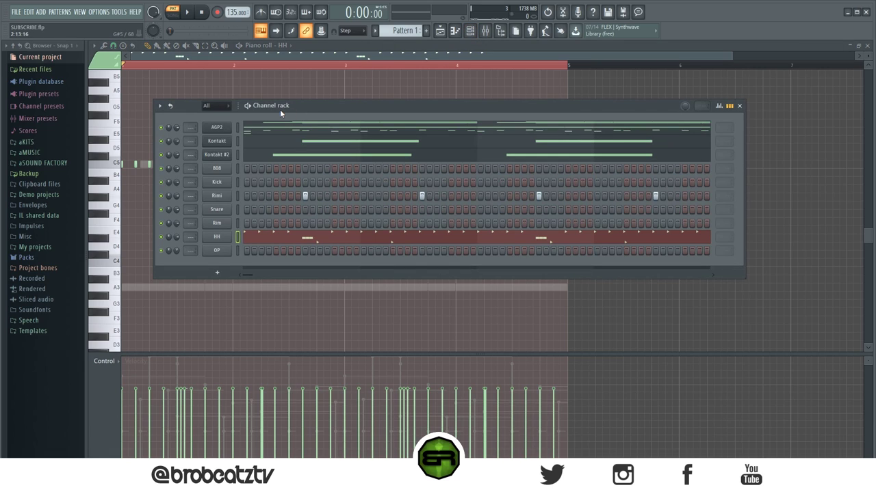
{"action": "right_click", "coordinate": [229, 170]}
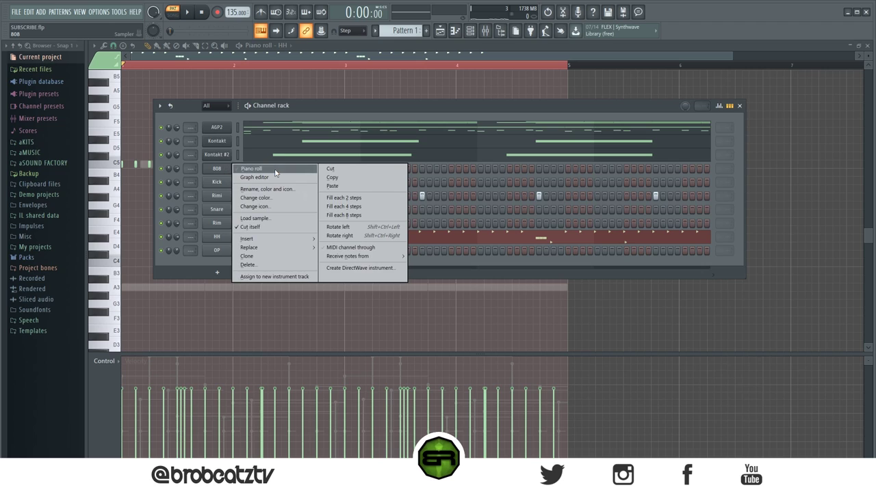
{"action": "left_click", "coordinate": [276, 173]}
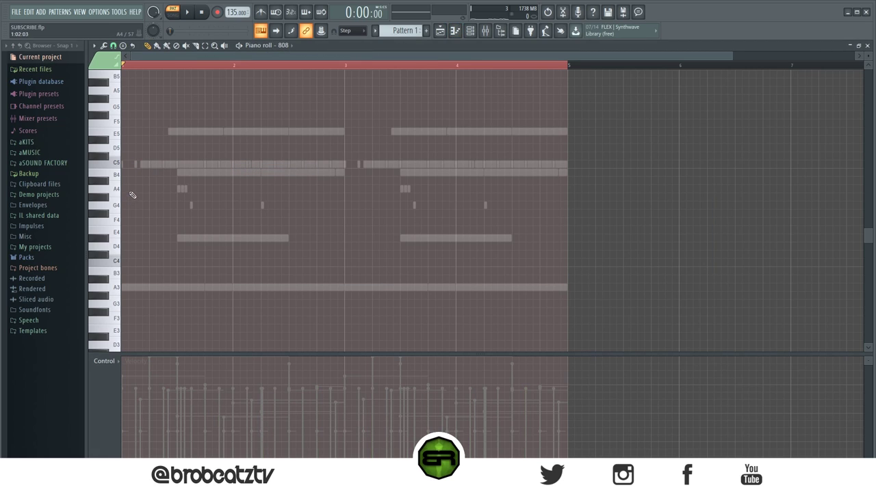
{"action": "scroll", "coordinate": [133, 192], "scroll_direction": "up", "scroll_amount": 3}
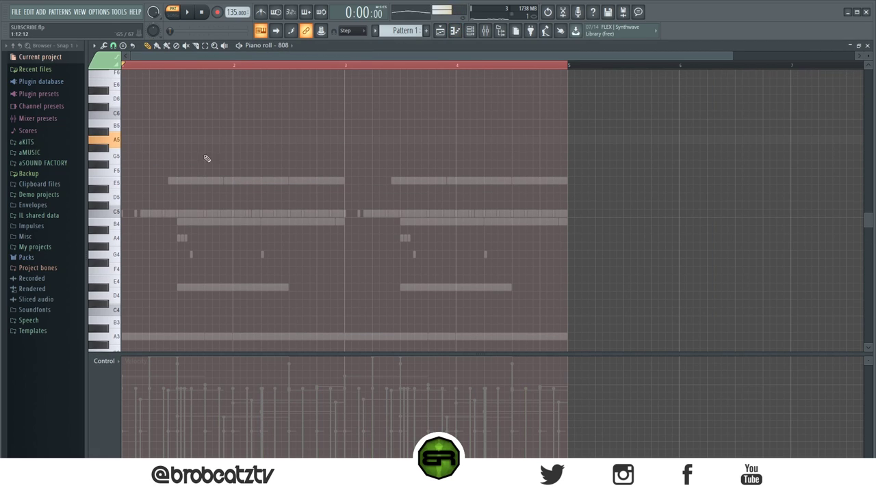
{"action": "key", "text": "space"}
{"action": "key", "text": "space"}
{"action": "key", "text": "space"}
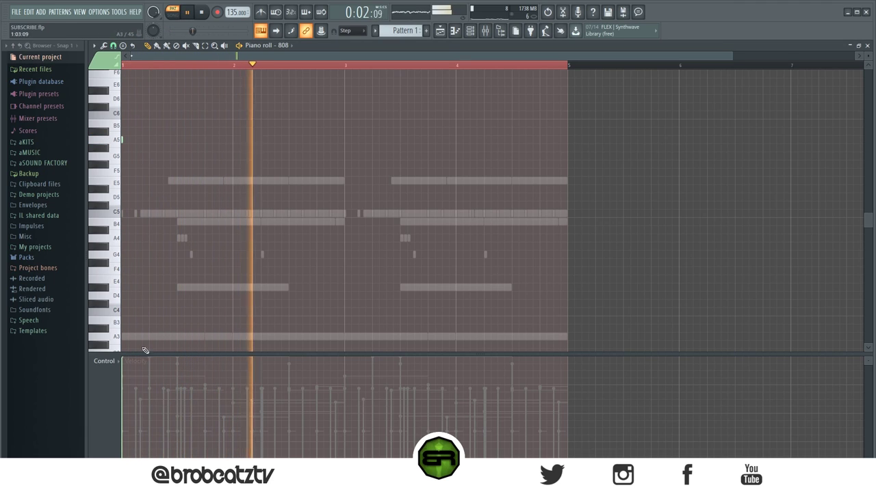
{"action": "key", "text": "space"}
{"action": "key", "text": "space"}
{"action": "key", "text": "space"}
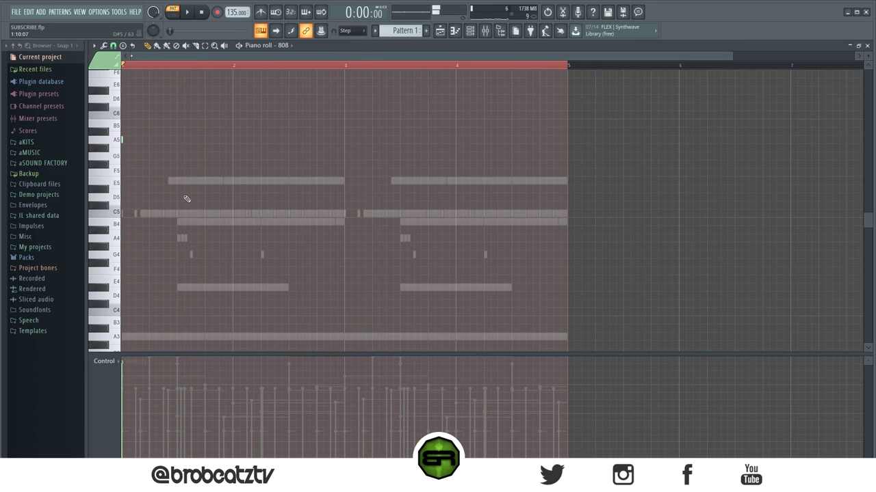
Step: Add a short A5 808 note on beat 4 of bar 1 and play the pattern
{"action": "key", "text": "space"}
{"action": "key", "text": "space"}
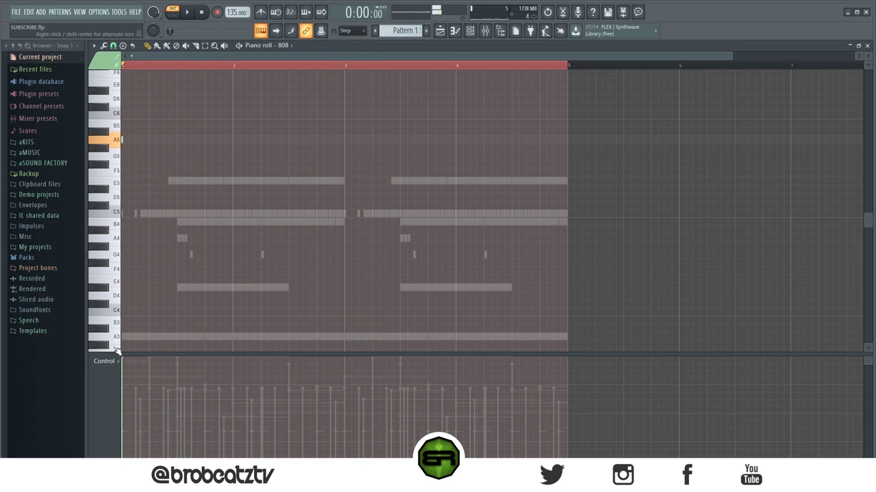
{"action": "key", "text": "space"}
{"action": "left_click", "coordinate": [205, 140]}
{"action": "key", "text": "space"}
{"action": "key", "text": "space"}
{"action": "key", "text": "space"}
{"action": "key", "text": "space"}
Step: Add short E5 808 notes half a beat after beat 4 of bar 1 and on beat 2 of bar 2, checking playback
{"action": "left_click", "coordinate": [219, 182]}
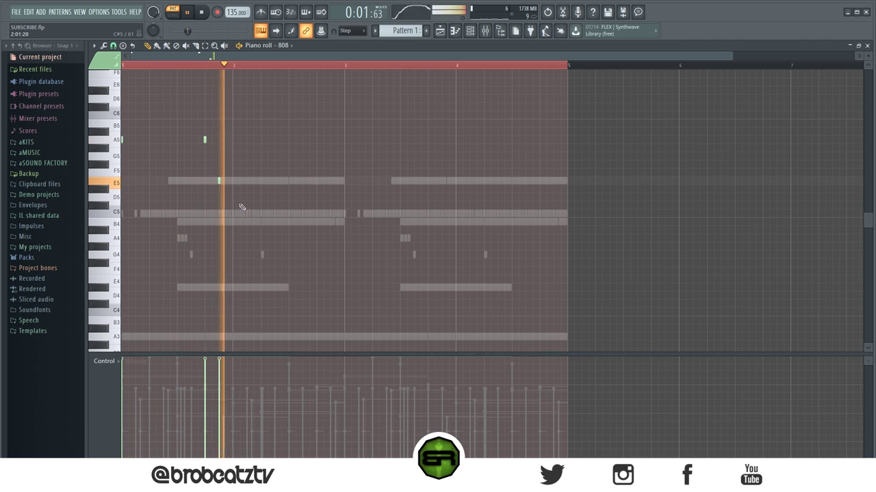
{"action": "key", "text": "space"}
{"action": "key", "text": "space"}
{"action": "left_click", "coordinate": [261, 181]}
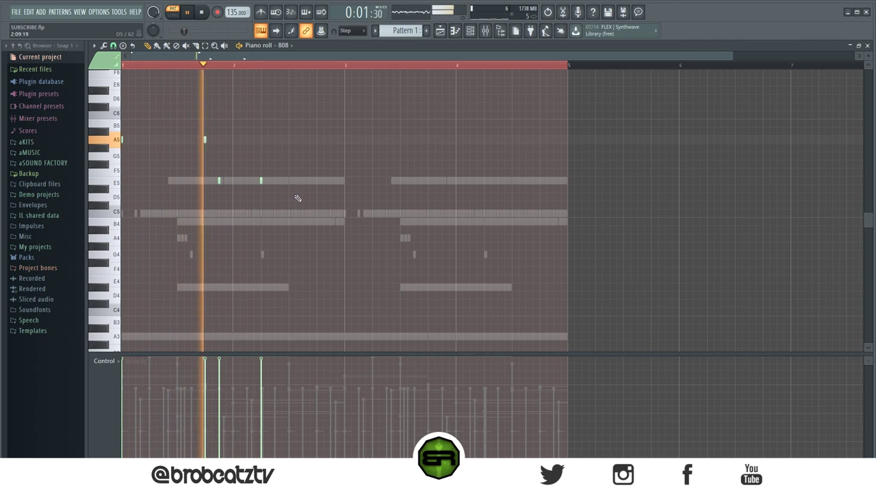
{"action": "key", "text": "space"}
Step: Duplicate the two-bar 808 pattern into bars 3 and 4, adding an A5 on step 7 of bar 3 and an E5 on step 11 of bar 4
{"action": "key", "text": "ctrl+a"}
{"action": "left_click_drag", "start_coordinate": [126, 143], "coordinate": [348, 167]}
{"action": "left_click", "coordinate": [363, 180]}
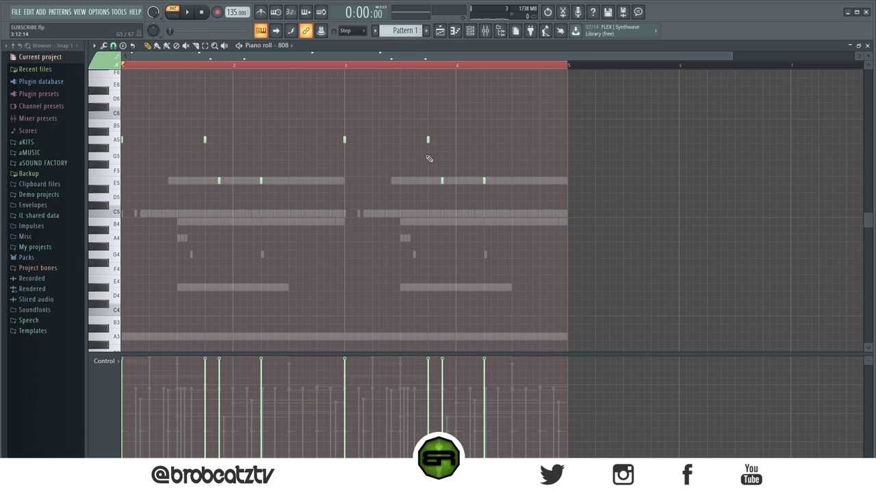
{"action": "left_click", "coordinate": [526, 181]}
{"action": "key", "text": "space"}
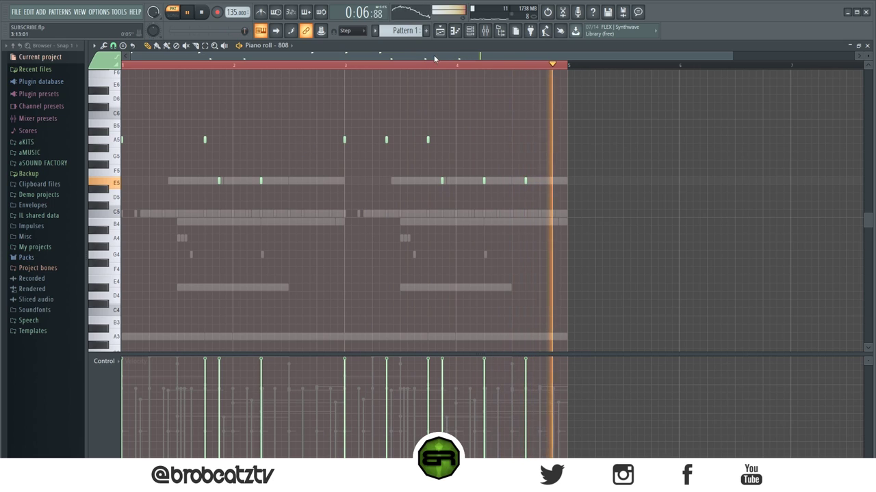
Step: In the Channel rack, add Kick hits on steps 1 and 13 of bar 1 and steps 5 and 11 of bar 2 during playback
{"action": "left_click", "coordinate": [470, 31]}
{"action": "left_click", "coordinate": [470, 30]}
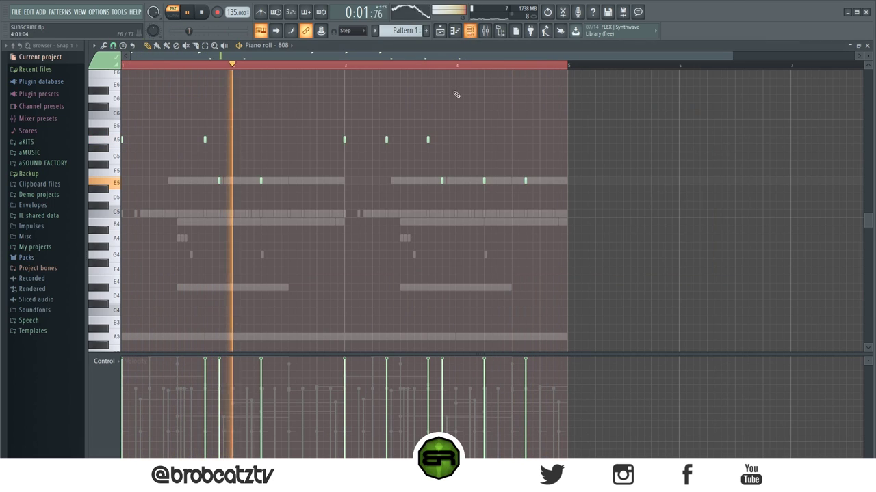
{"action": "key", "text": "space"}
{"action": "left_click", "coordinate": [470, 31]}
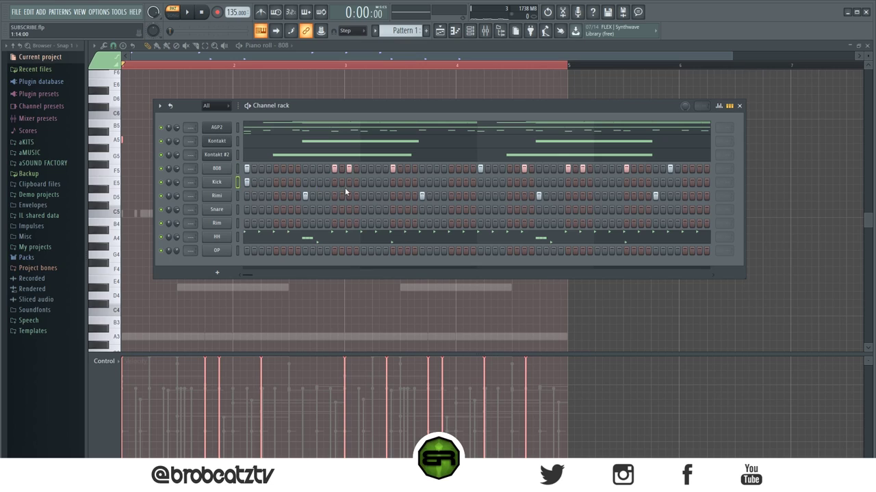
{"action": "key", "text": "space"}
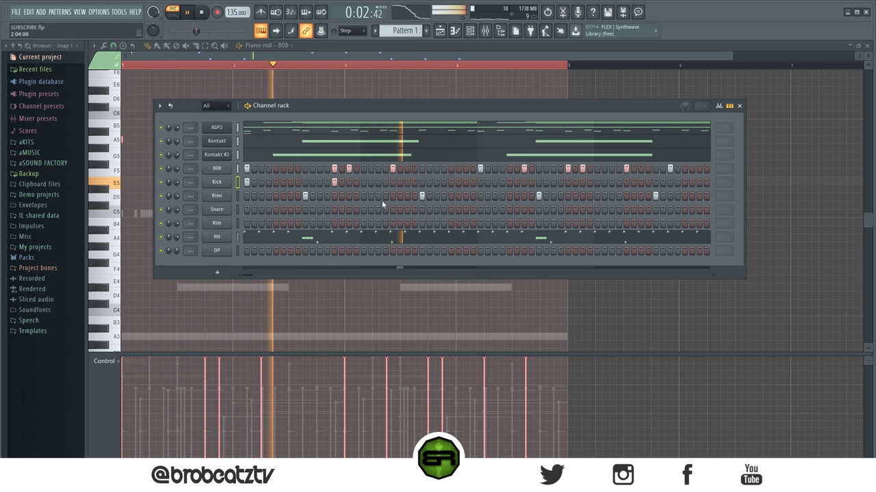
{"action": "left_click", "coordinate": [392, 182]}
{"action": "left_click", "coordinate": [436, 182]}
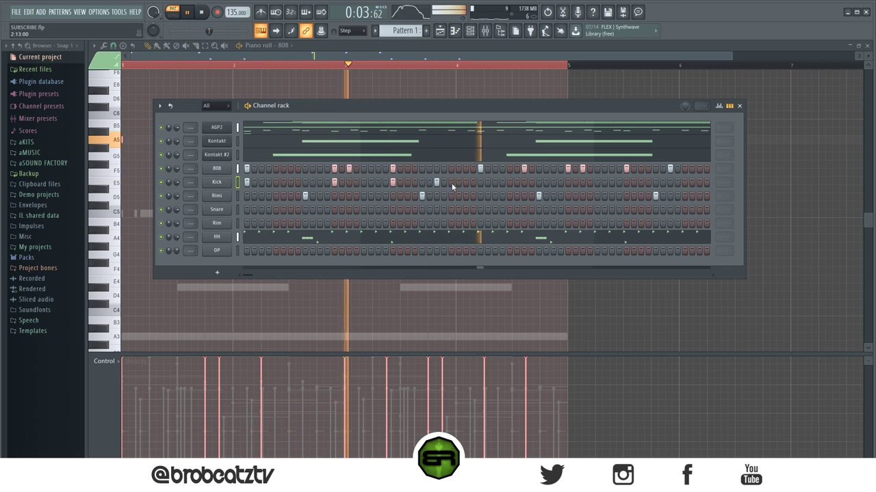
{"action": "key", "text": "space"}
{"action": "key", "text": "space"}
Step: Continue the Kick pattern with hits on steps 7, 13 and 15 of bar 3 and steps 5 and 11 of bar 4
{"action": "left_click", "coordinate": [524, 182]}
{"action": "left_click", "coordinate": [568, 182]}
{"action": "left_click", "coordinate": [583, 182]}
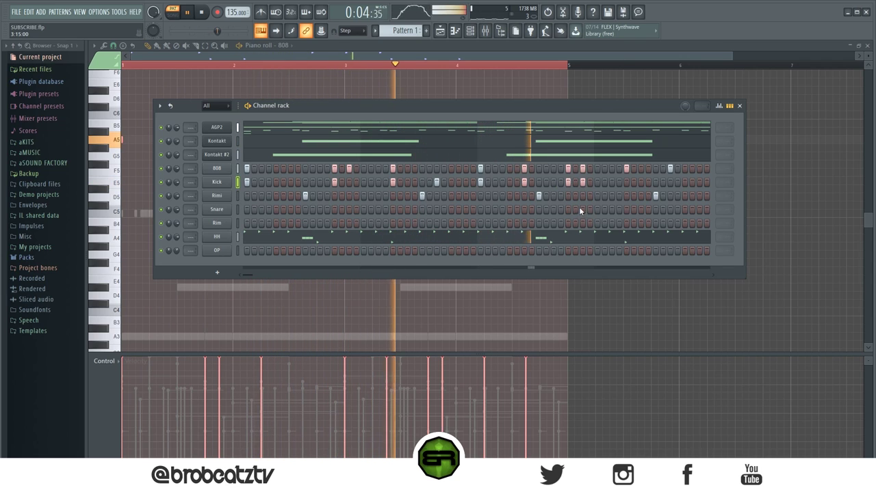
{"action": "left_click", "coordinate": [625, 183]}
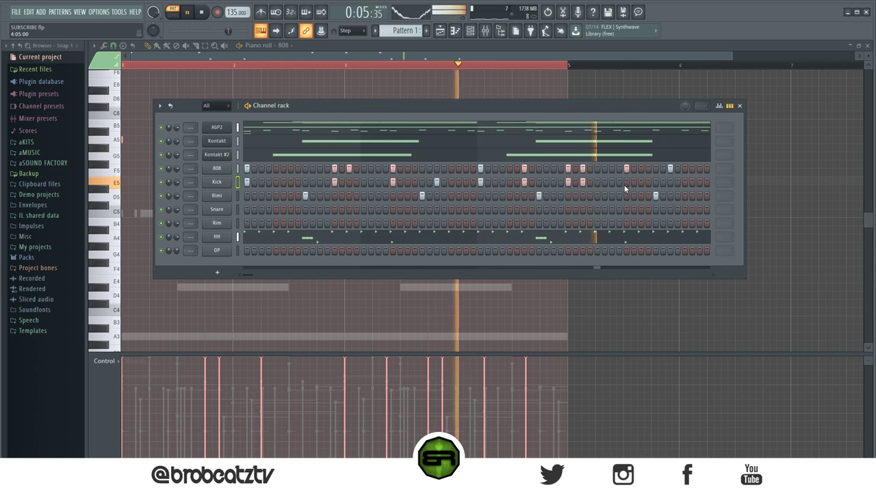
{"action": "left_click", "coordinate": [670, 183]}
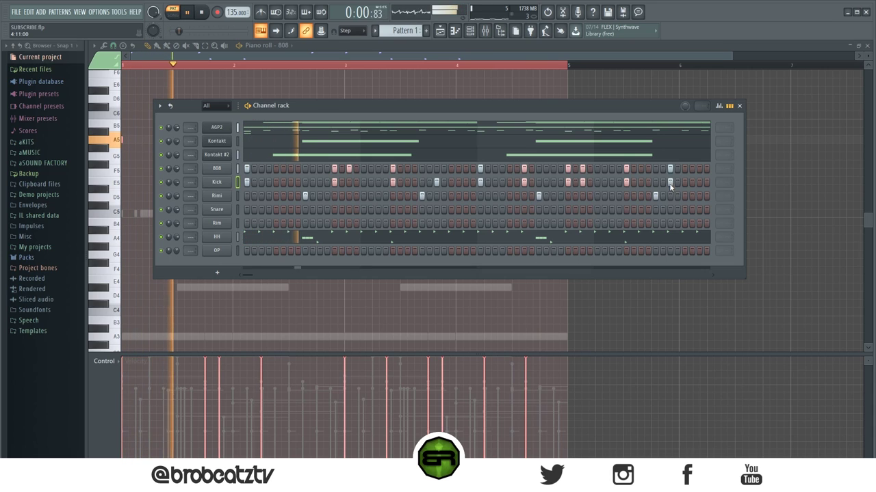
Step: Open the 808 channel's piano roll and delete the last E5 note in bar 4
{"action": "left_click", "coordinate": [650, 154]}
{"action": "scroll", "coordinate": [480, 147], "scroll_direction": "down", "scroll_amount": 4}
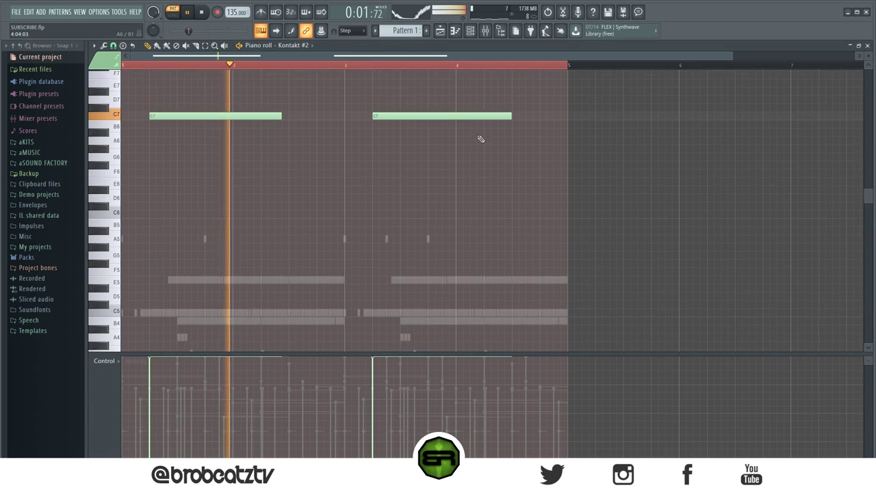
{"action": "key", "text": "F6"}
{"action": "key", "text": "space"}
{"action": "right_click", "coordinate": [230, 172]}
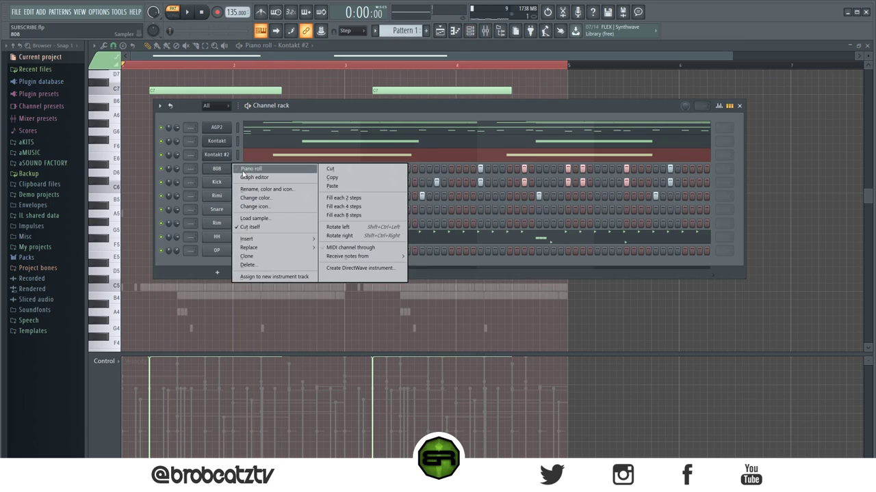
{"action": "left_click", "coordinate": [253, 172]}
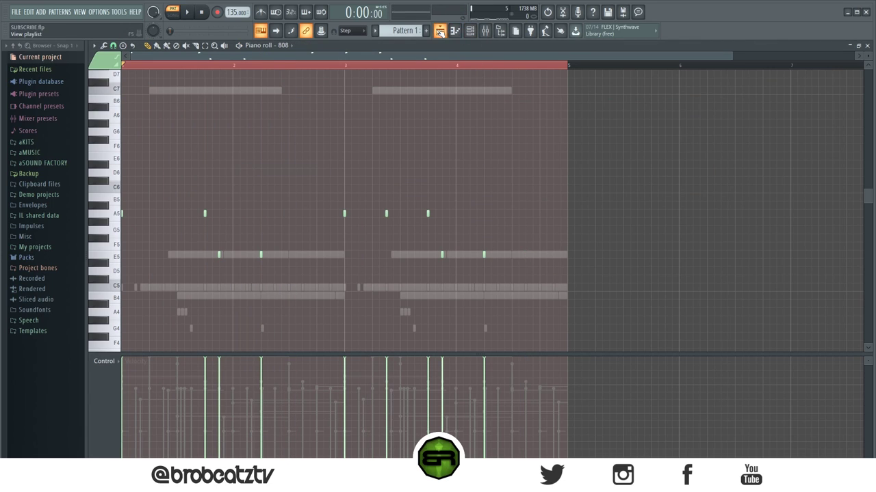
Step: Return to the Channel rack, add a Rim hit on step 5 and a Snare hit on step 11 of bar 1, and replay the opening
{"action": "left_click", "coordinate": [440, 31]}
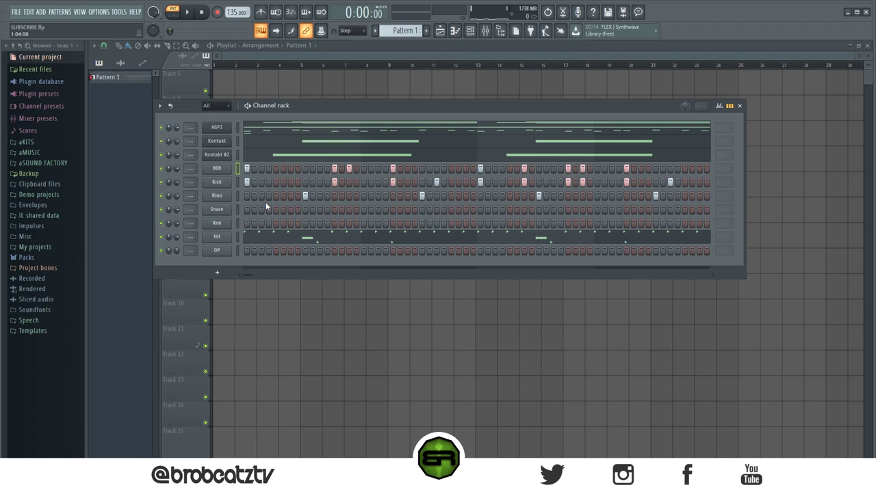
{"action": "key", "text": "space"}
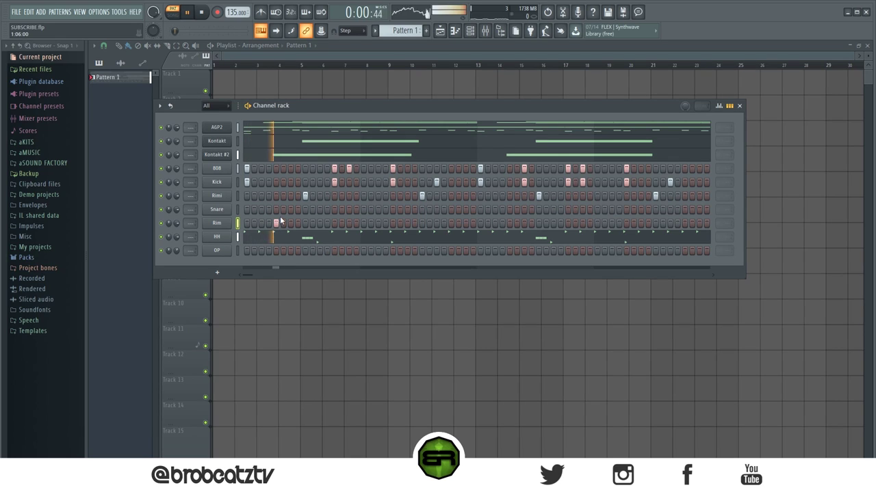
{"action": "key", "text": "space"}
{"action": "key", "text": "space"}
{"action": "left_click", "coordinate": [320, 210]}
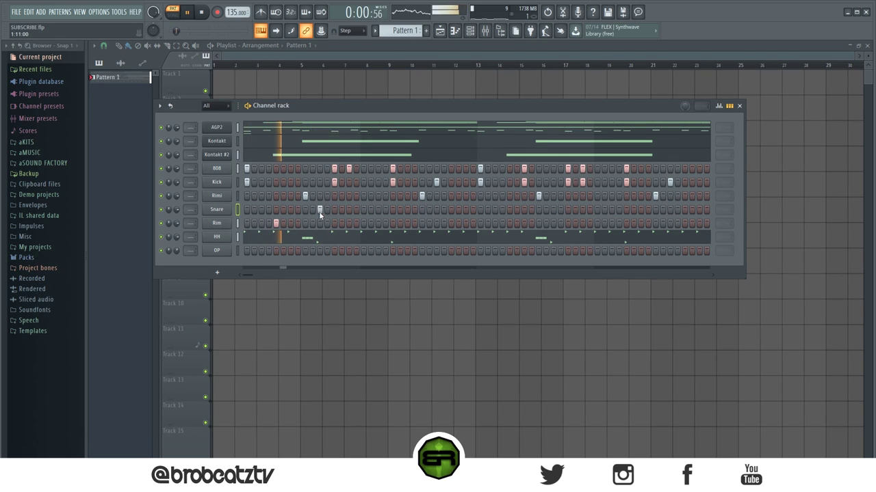
{"action": "key", "text": "space"}
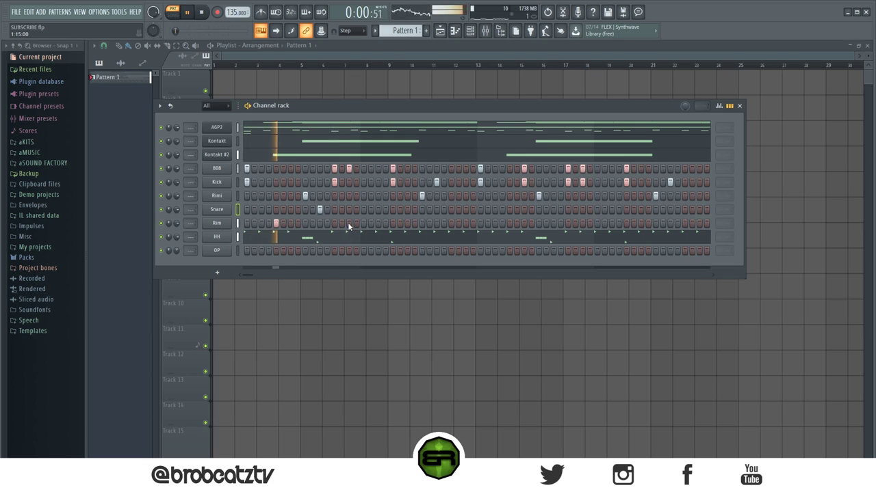
{"action": "key", "text": "space"}
{"action": "key", "text": "space"}
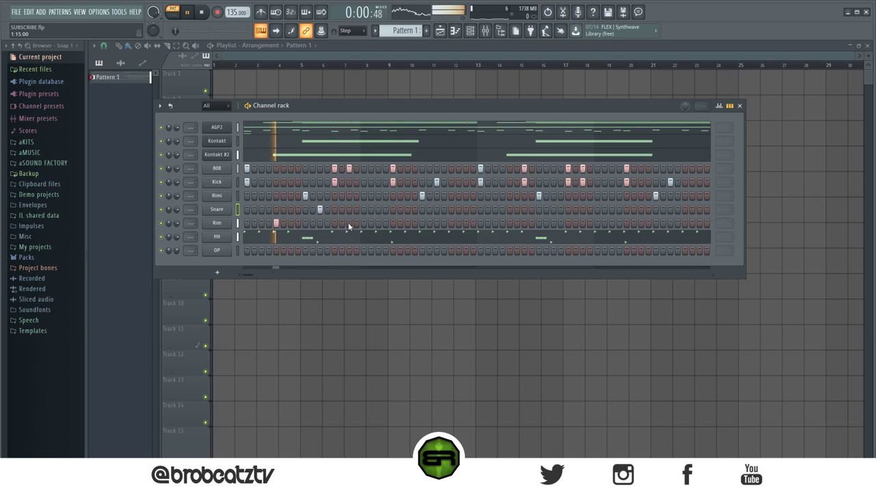
{"action": "key", "text": "space"}
{"action": "key", "text": "space"}
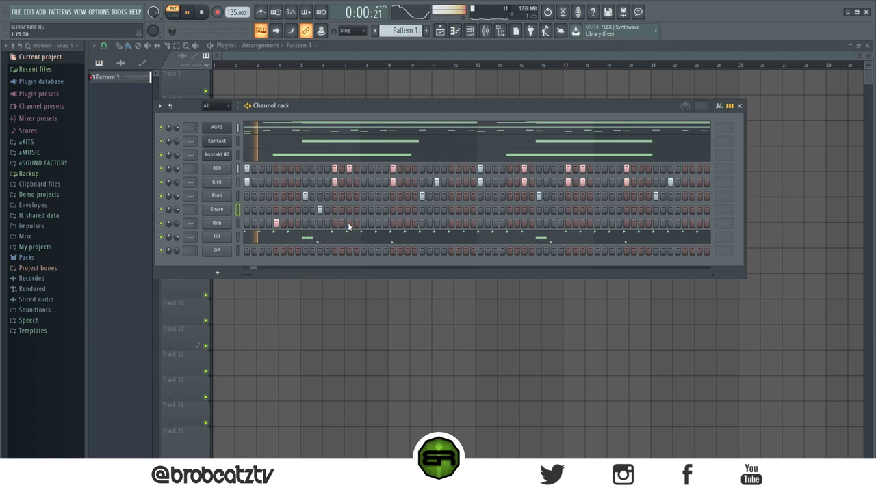
{"action": "key", "text": "space"}
{"action": "key", "text": "space"}
Step: Add a Rim hit on step 15 of bar 1 and Snare hits on steps 3 and 15 of bar 2
{"action": "left_click", "coordinate": [347, 223]}
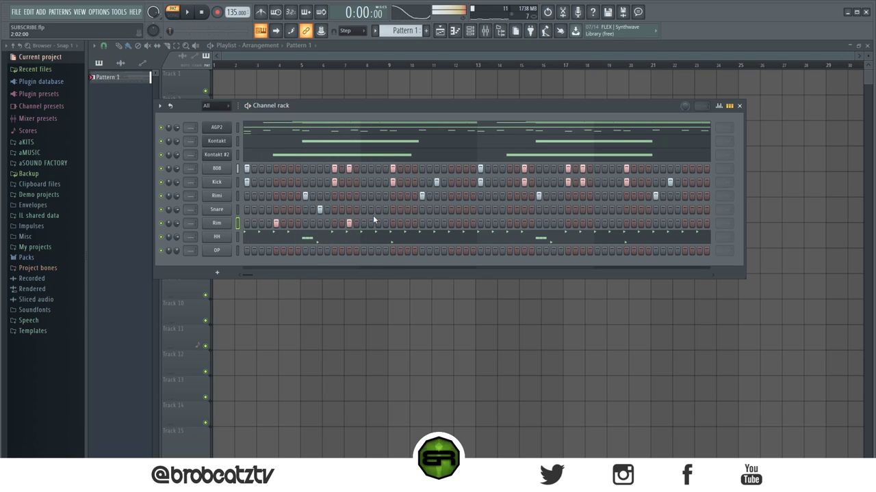
{"action": "left_click", "coordinate": [377, 209]}
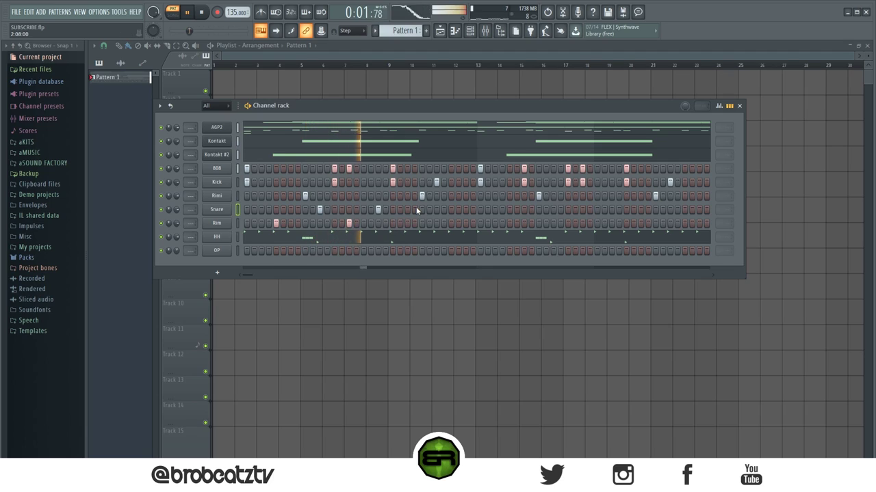
{"action": "left_click", "coordinate": [466, 209]}
Step: Add a Rim hit on step 5 of bar 3 and OP hits on step 5 of bars 1 and 3, and play the pattern
{"action": "left_click", "coordinate": [508, 223]}
{"action": "key", "text": "space"}
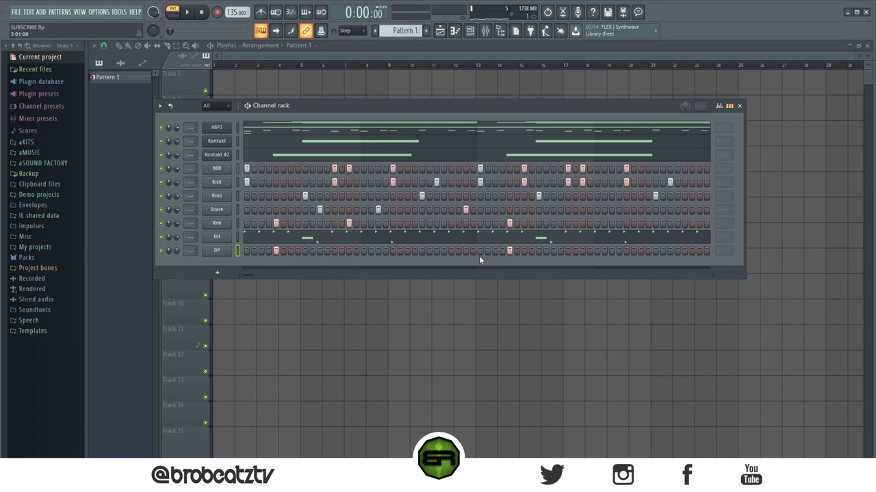
{"action": "key", "text": "space"}
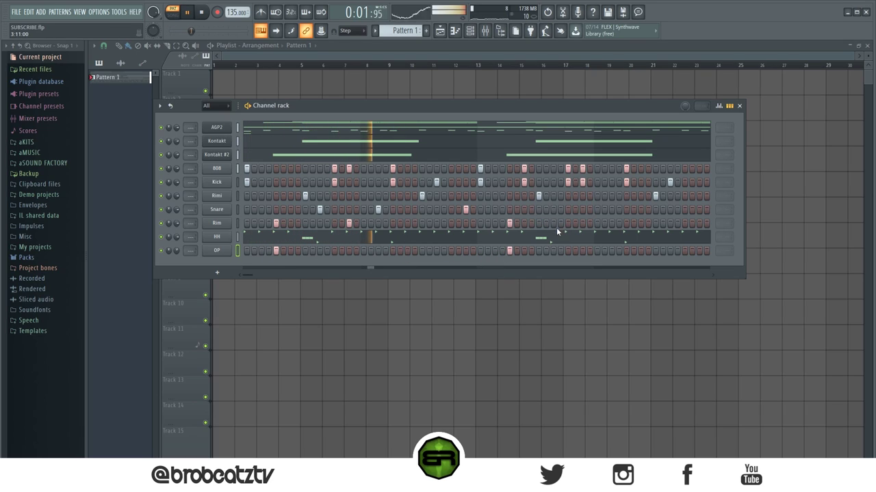
Step: Add Snare hits on step 11 of bar 3 and on steps 3 and 15 of bar 4
{"action": "left_click", "coordinate": [554, 209]}
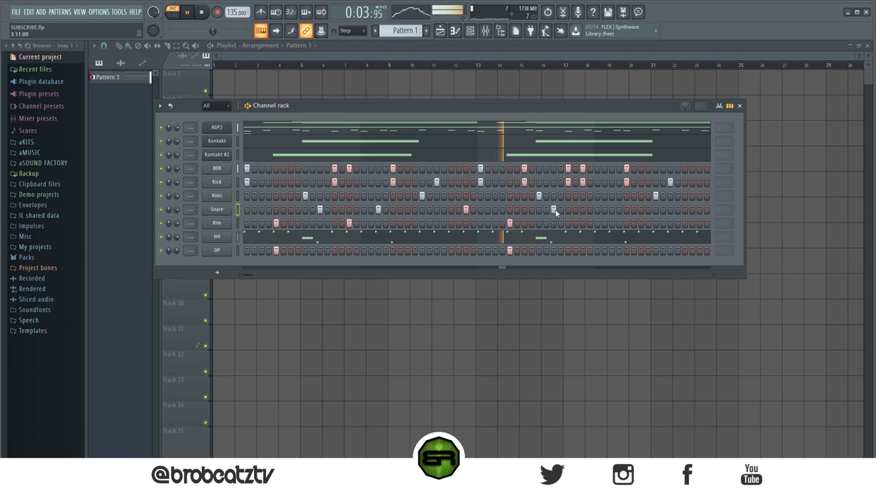
{"action": "left_click", "coordinate": [611, 209]}
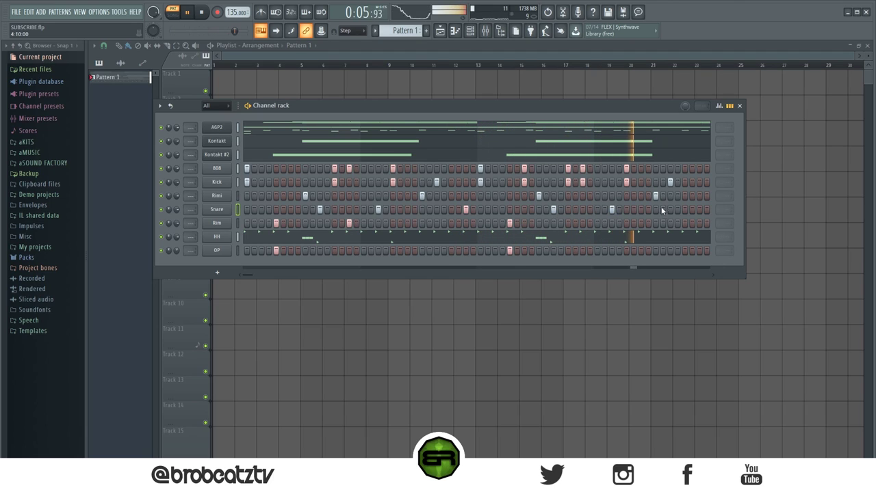
{"action": "left_click", "coordinate": [699, 209]}
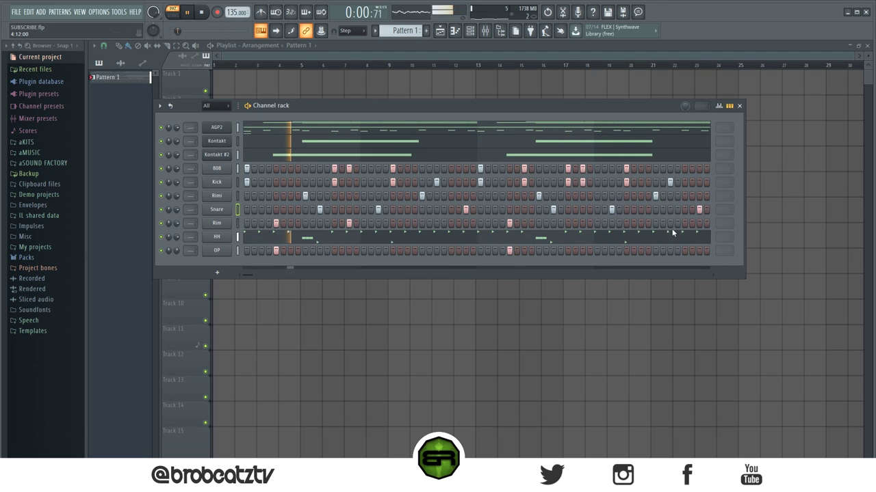
Step: Assign the Snare channel to a new instrument track
{"action": "right_click", "coordinate": [233, 206]}
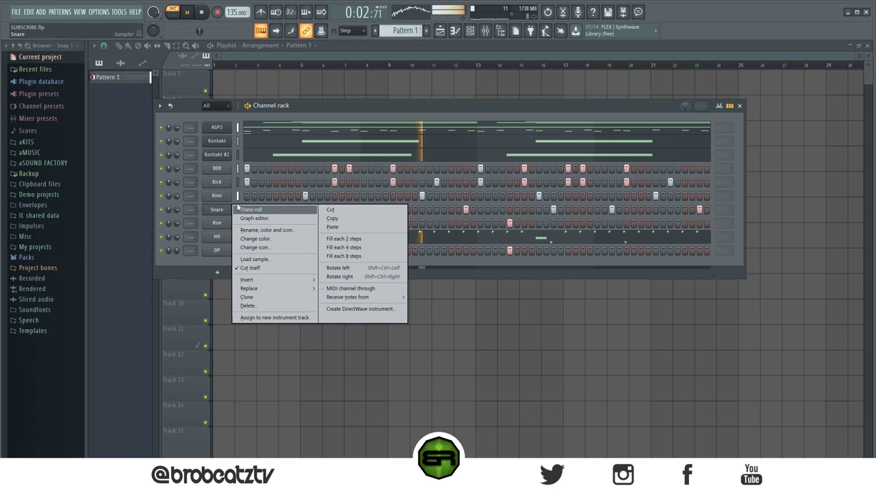
{"action": "left_click", "coordinate": [226, 209]}
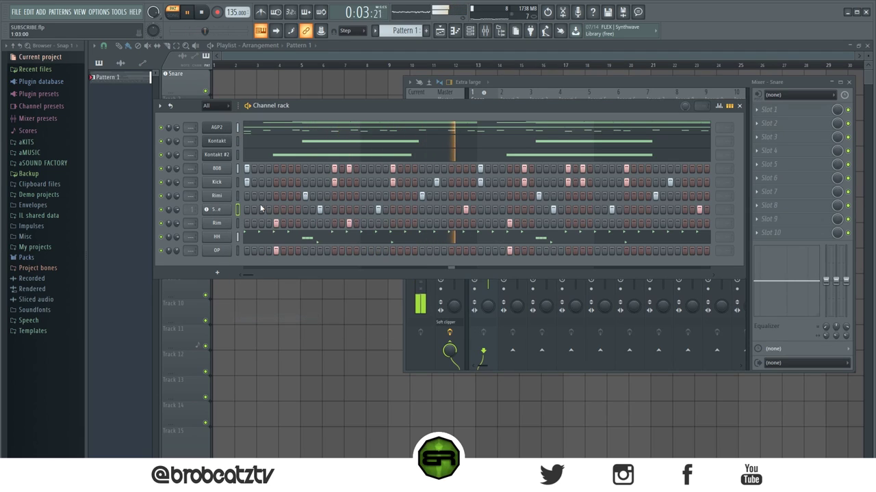
{"action": "right_click", "coordinate": [213, 210]}
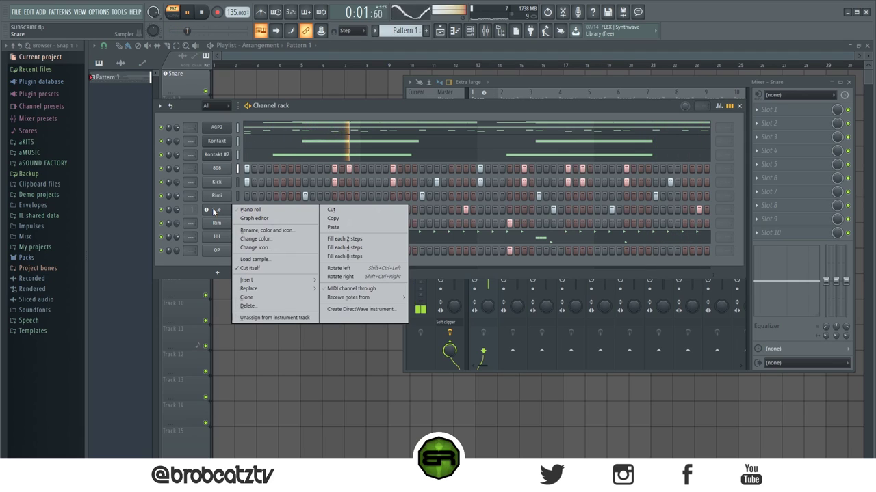
{"action": "key", "text": "Escape"}
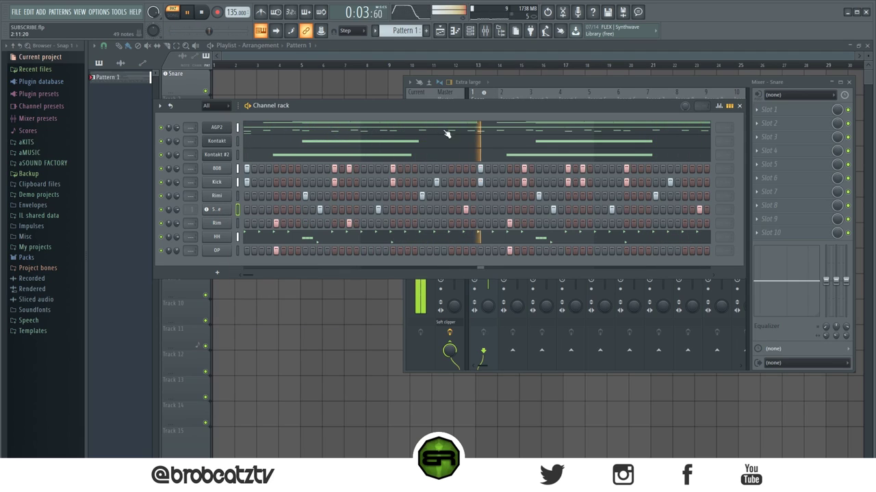
Step: Reset the Snare mixer track by loading the Default track state
{"action": "left_click", "coordinate": [482, 96]}
{"action": "right_click", "coordinate": [482, 95]}
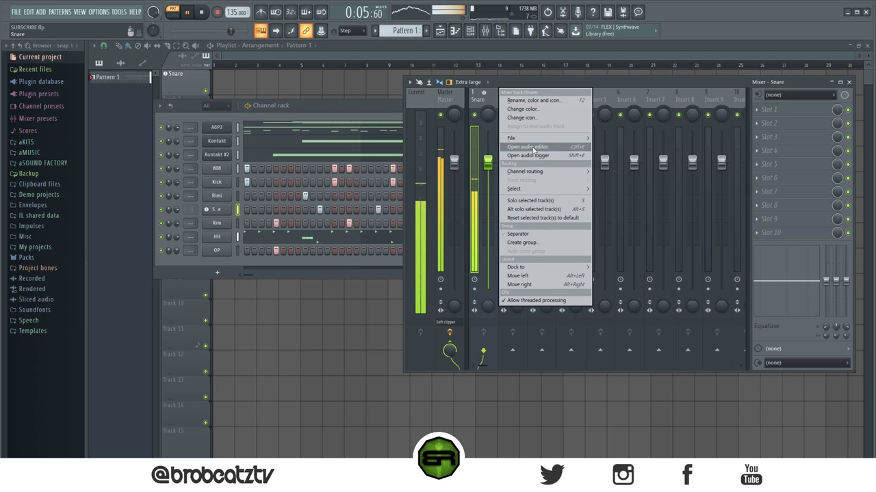
{"action": "mouse_move", "coordinate": [540, 138]}
{"action": "left_click", "coordinate": [614, 207]}
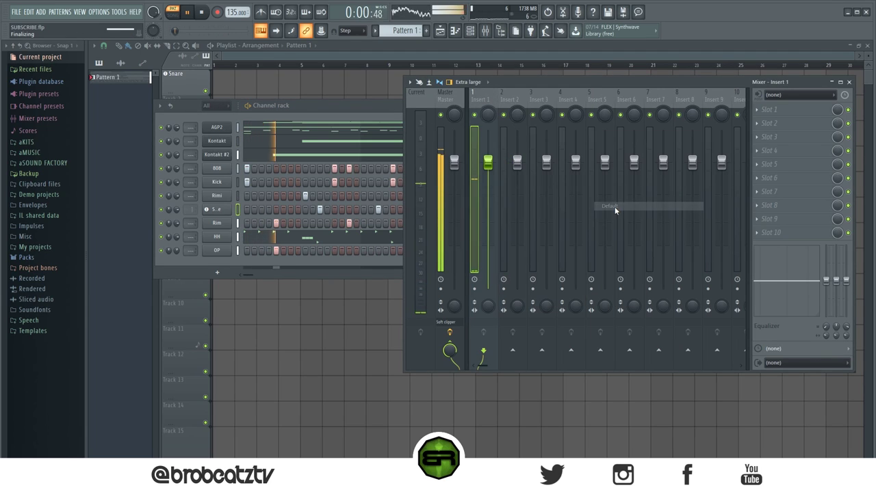
Step: Stop playback and unassign the Snare channel from its instrument track
{"action": "left_click", "coordinate": [295, 104]}
{"action": "right_click", "coordinate": [216, 209]}
{"action": "left_click", "coordinate": [249, 210]}
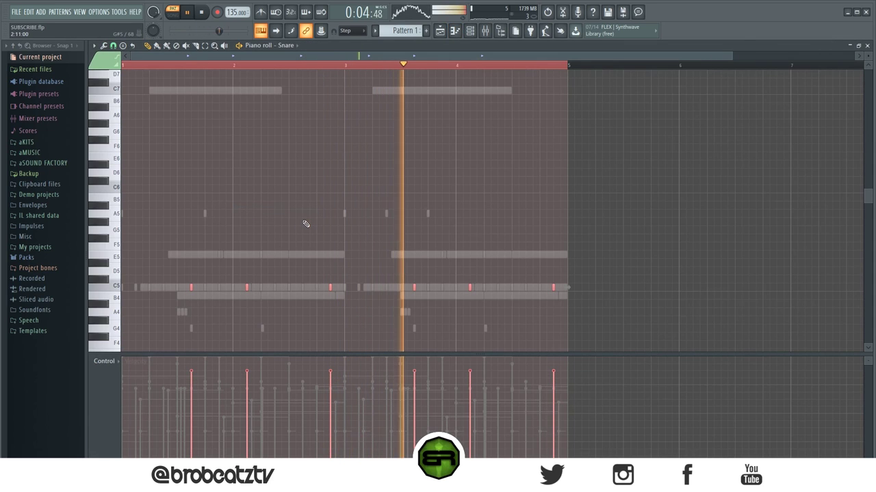
{"action": "left_click", "coordinate": [455, 31]}
{"action": "key", "text": "space"}
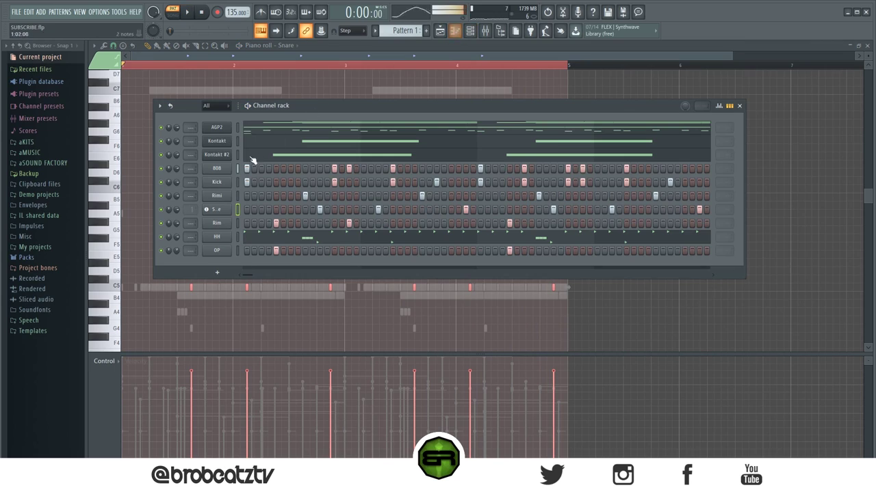
{"action": "right_click", "coordinate": [205, 213]}
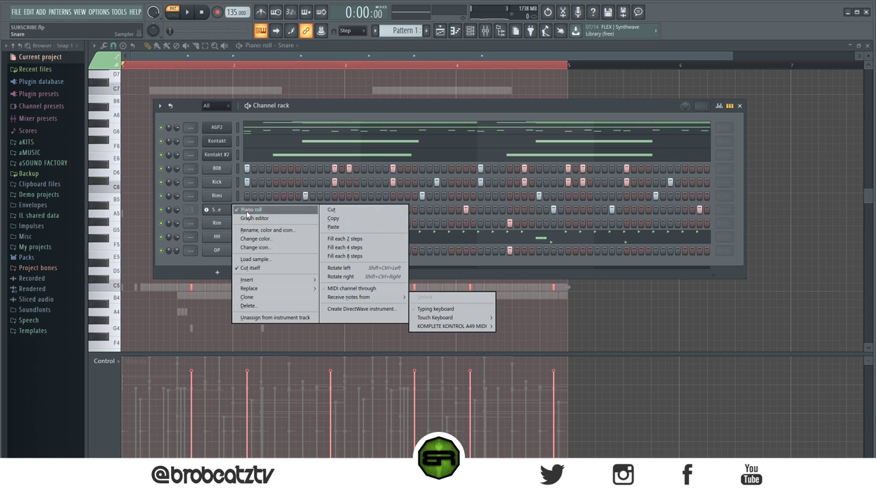
{"action": "left_click", "coordinate": [250, 318]}
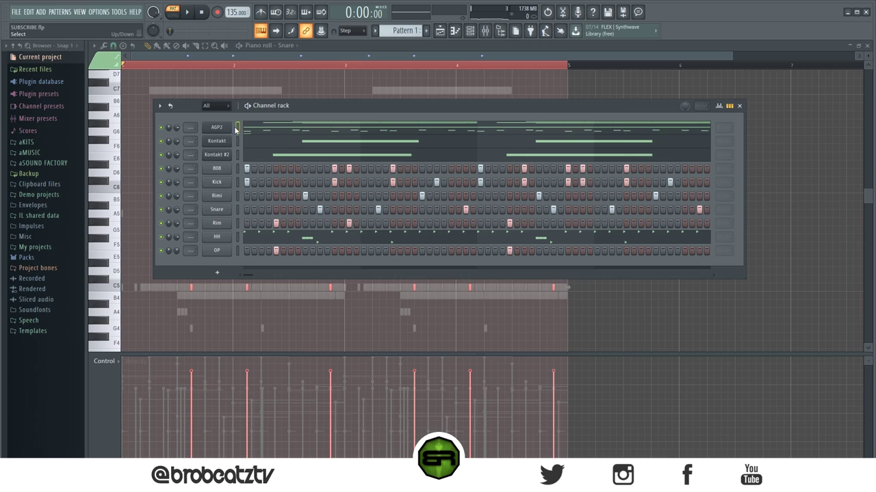
Step: Select all channels in the Channel rack and color them with a teal-to-blue gradient
{"action": "left_click", "coordinate": [163, 108]}
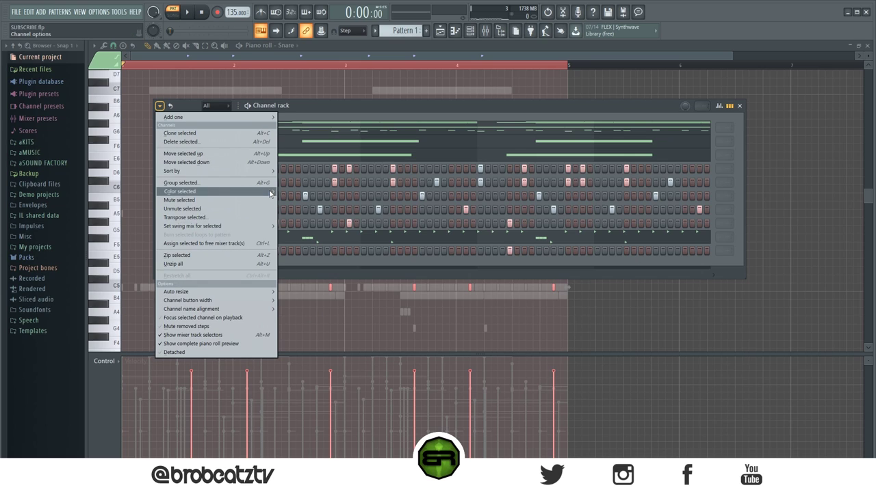
{"action": "left_click", "coordinate": [294, 196]}
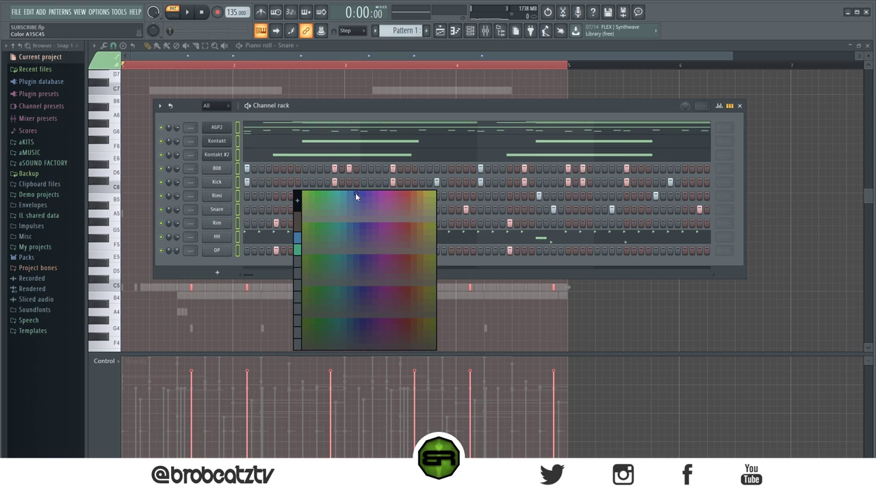
{"action": "left_click_drag", "start_coordinate": [344, 193], "coordinate": [398, 198]}
{"action": "left_click", "coordinate": [411, 199]}
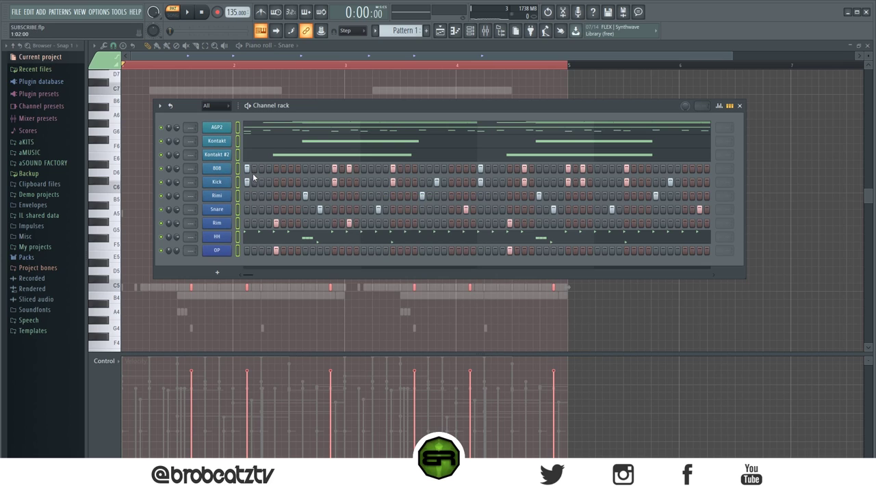
{"action": "mouse_move", "coordinate": [259, 118]}
{"action": "left_mouse_down"}
{"action": "mouse_move", "coordinate": [251, 132]}
{"action": "mouse_move", "coordinate": [259, 108]}
{"action": "left_mouse_up"}
Step: Route all selected channels to consecutive mixer tracks starting from Insert 1
{"action": "left_click", "coordinate": [439, 32]}
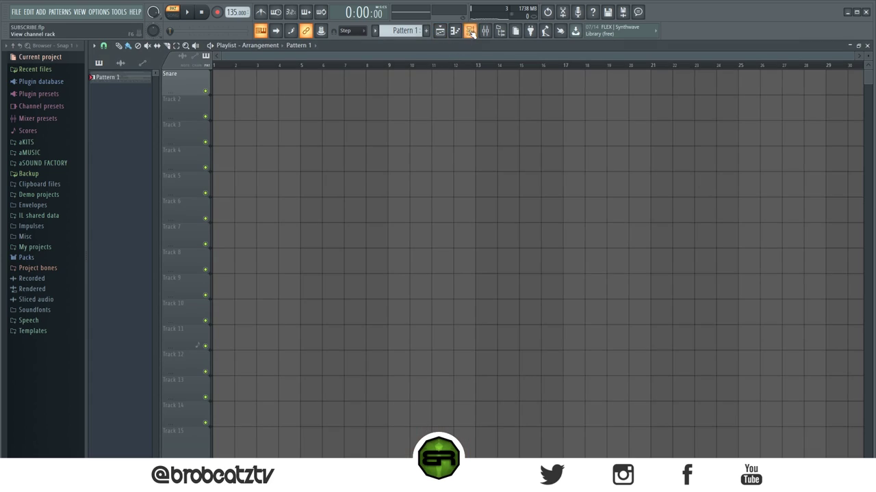
{"action": "left_click", "coordinate": [470, 31]}
{"action": "left_click_drag", "start_coordinate": [369, 97], "coordinate": [413, 85]}
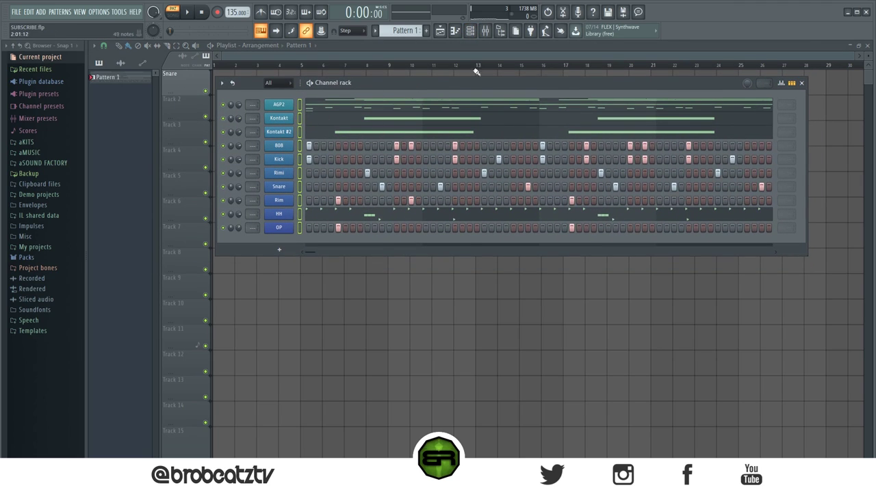
{"action": "left_click", "coordinate": [485, 31]}
{"action": "right_click", "coordinate": [483, 99]}
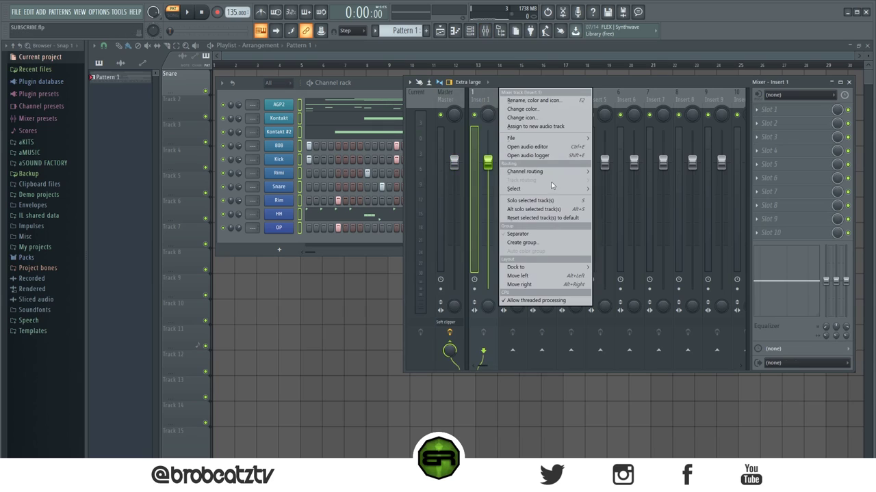
{"action": "mouse_move", "coordinate": [550, 192]}
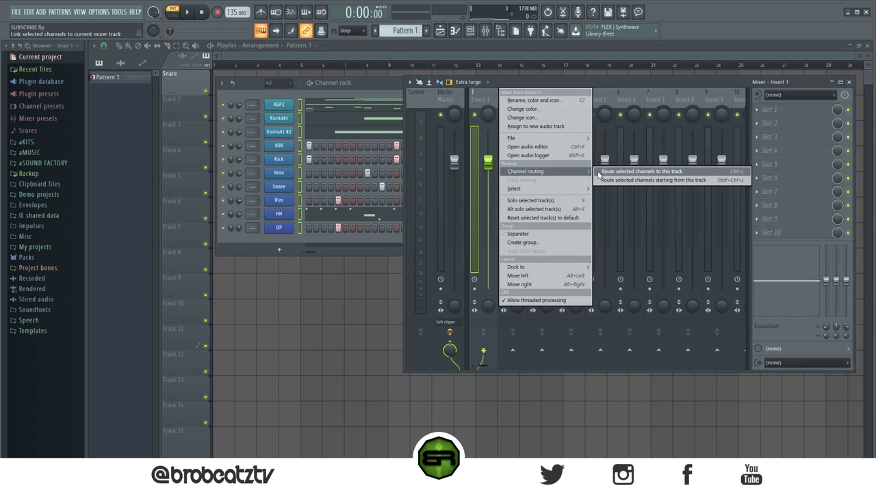
{"action": "left_click", "coordinate": [615, 180]}
Step: Load the RetroRev mixer track state from the BroBeatzTV Personal presets onto the AGP2 mixer track
{"action": "right_click", "coordinate": [500, 89]}
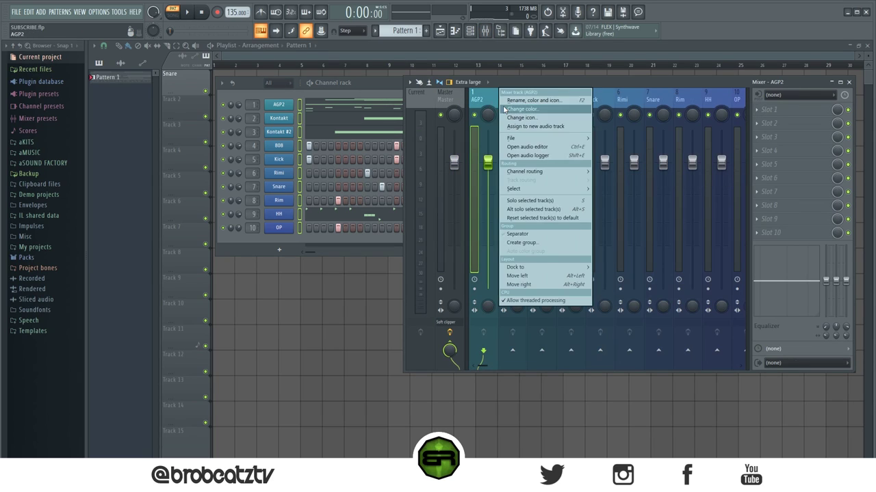
{"action": "mouse_move", "coordinate": [572, 136]}
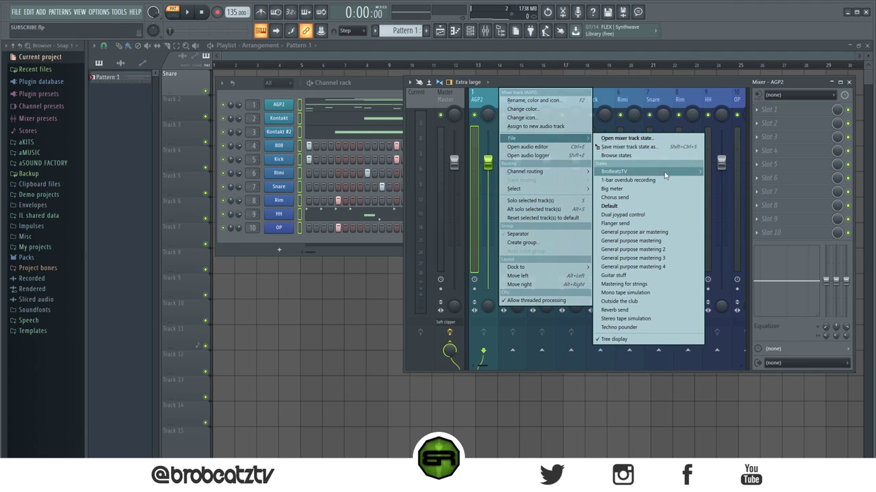
{"action": "mouse_move", "coordinate": [649, 171]}
{"action": "mouse_move", "coordinate": [725, 206]}
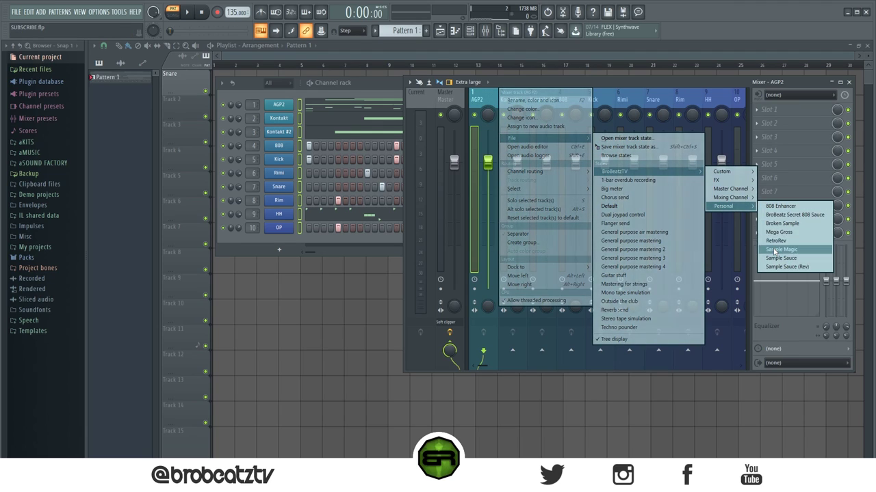
{"action": "left_click", "coordinate": [778, 242]}
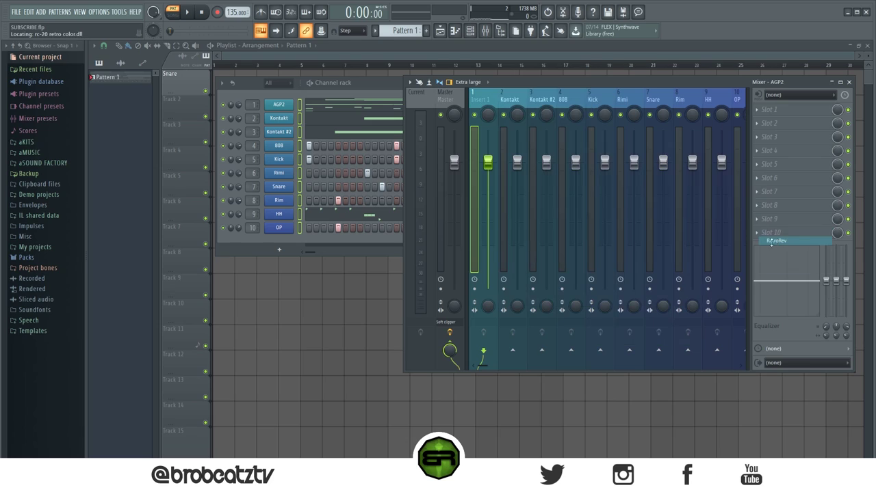
{"action": "left_click_drag", "start_coordinate": [573, 87], "coordinate": [409, 96]}
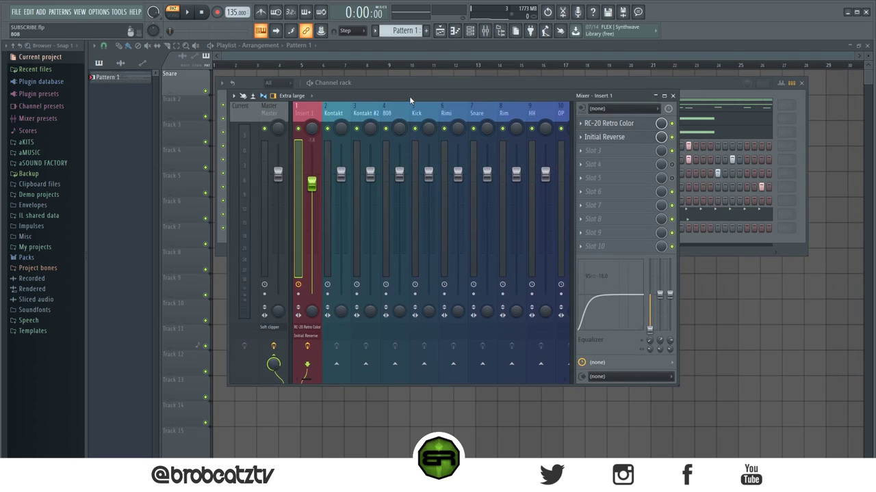
Step: Examine the Initial Reverse and RC-20 Retro Color effect settings on the first mixer insert
{"action": "left_click", "coordinate": [606, 137]}
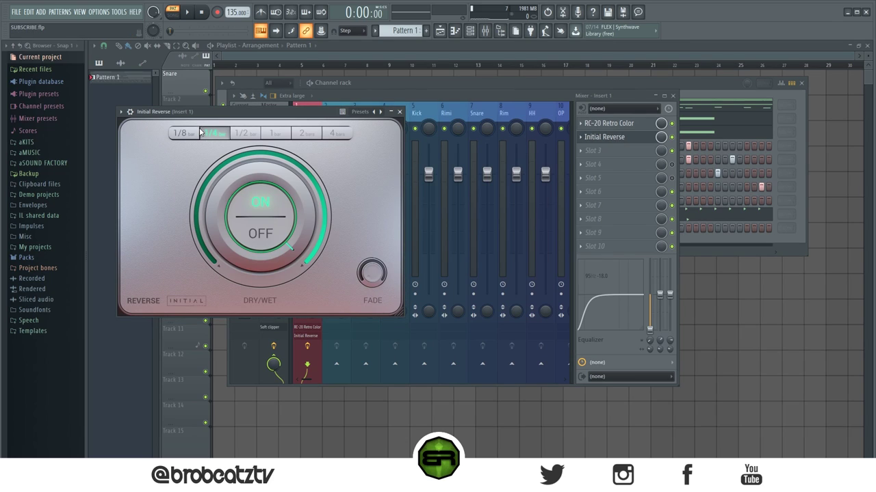
{"action": "left_click", "coordinate": [400, 112]}
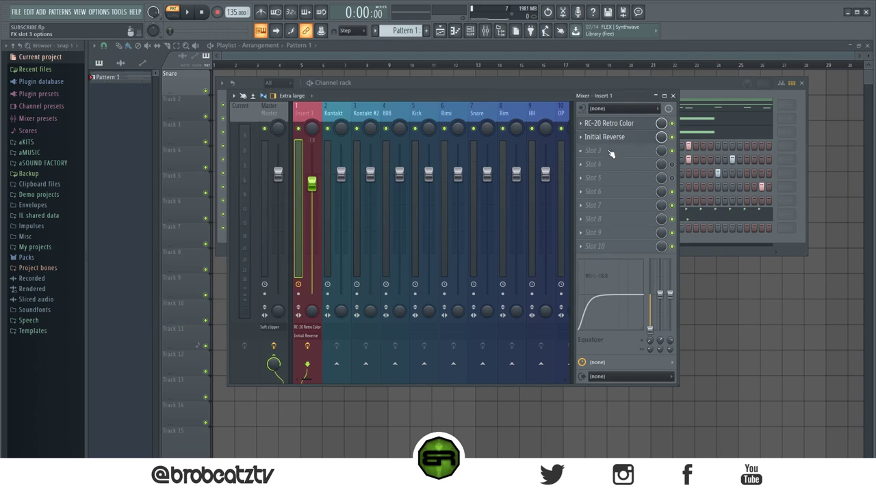
{"action": "left_click", "coordinate": [607, 124]}
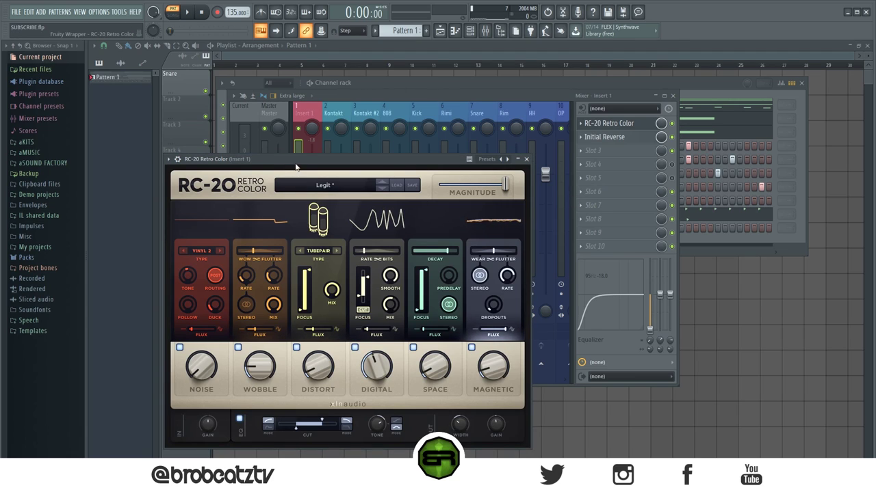
{"action": "left_click_drag", "start_coordinate": [295, 159], "coordinate": [324, 103]}
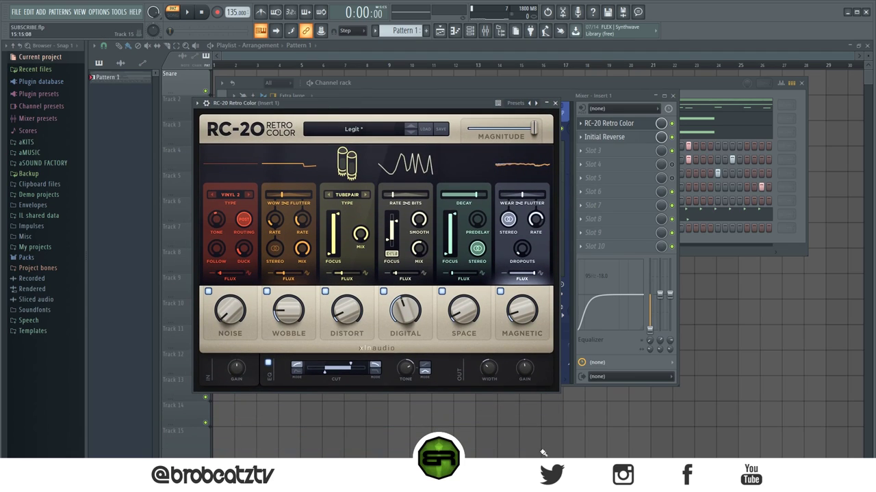
{"action": "left_click", "coordinate": [554, 103]}
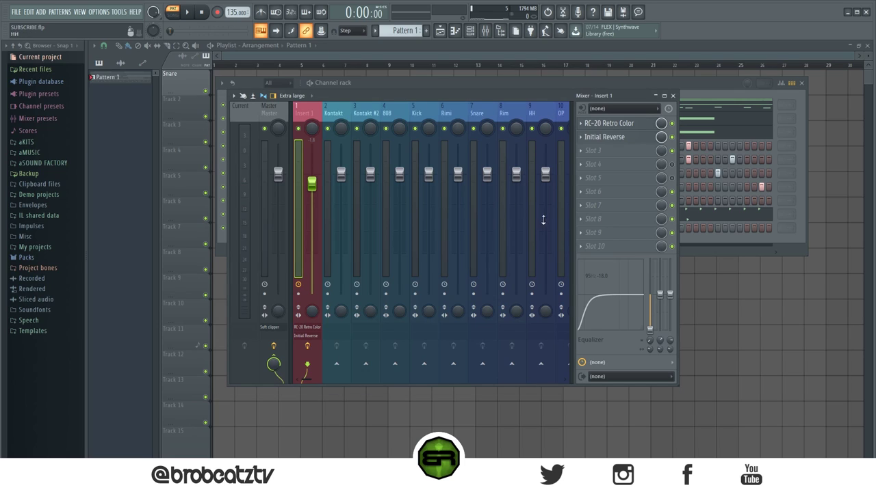
Step: Solo the AGP2 channel to play its processed melody, and restore the other channels
{"action": "left_click", "coordinate": [350, 87]}
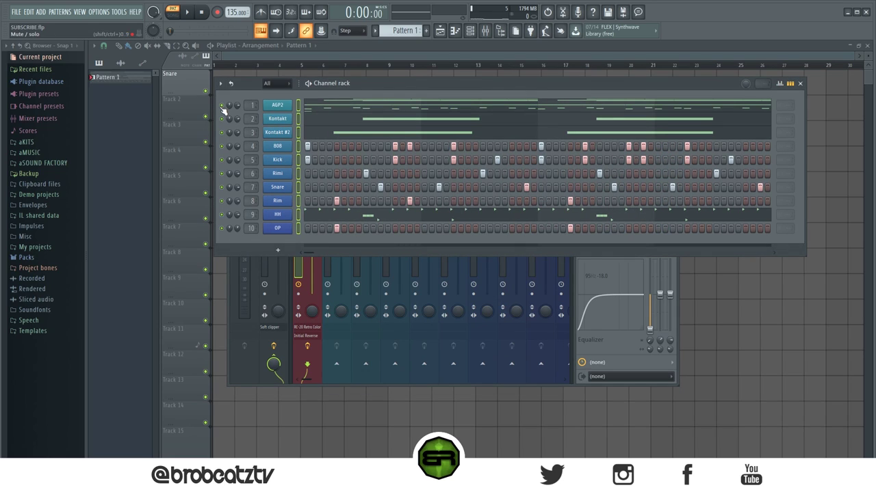
{"action": "key", "text": "space"}
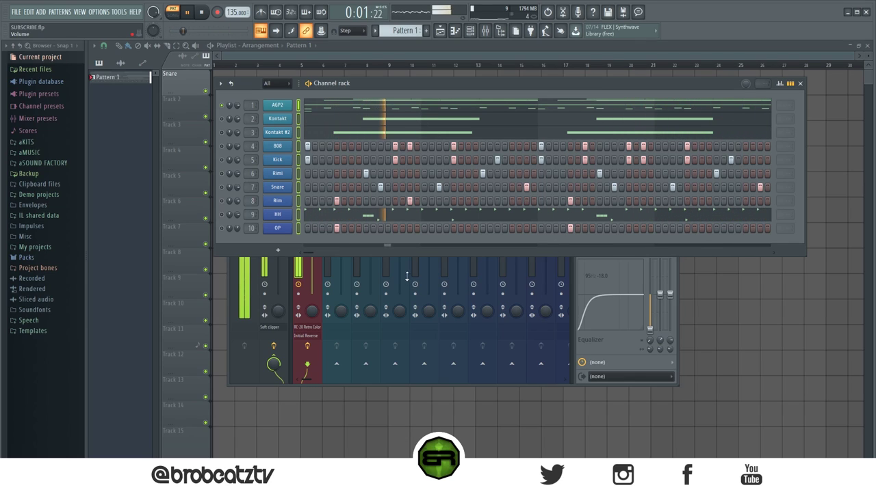
{"action": "key", "text": "space"}
{"action": "left_click_drag", "start_coordinate": [245, 87], "coordinate": [265, 129]}
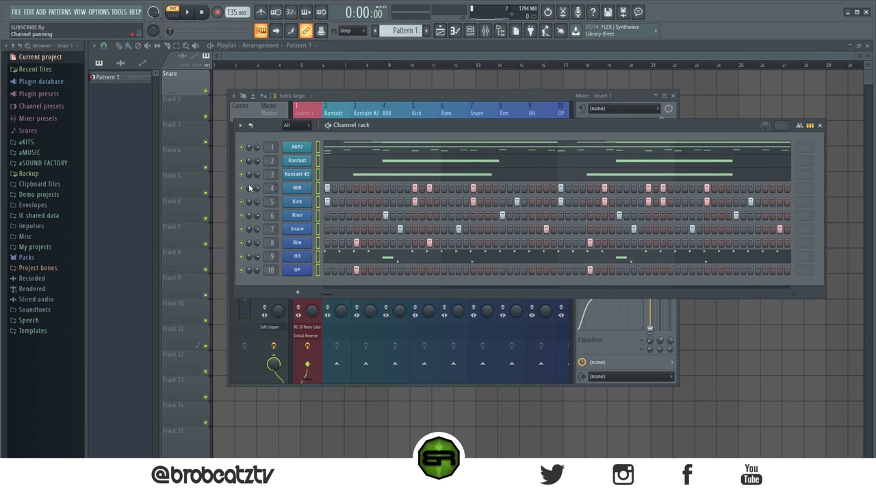
Step: Split Pattern 1 by channel into separate patterns and return to the Playlist
{"action": "key", "text": "F12"}
{"action": "right_click", "coordinate": [118, 76]}
{"action": "left_click", "coordinate": [157, 223]}
{"action": "key", "text": "F7"}
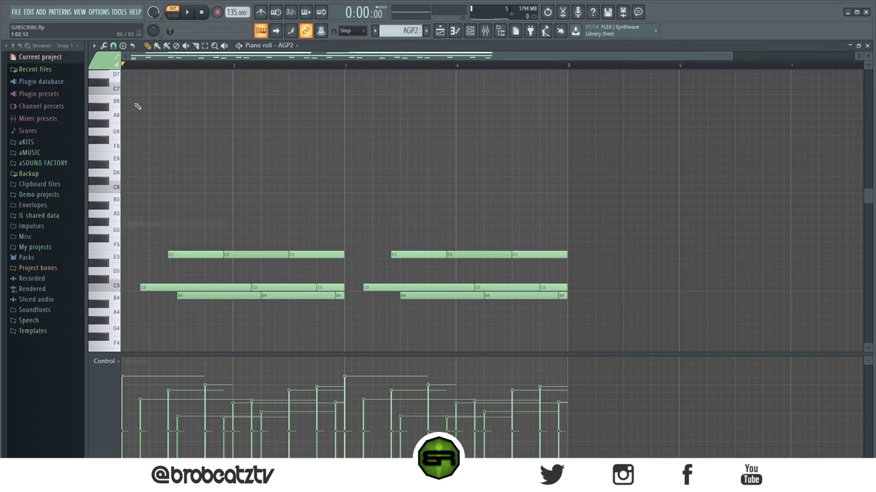
{"action": "left_click", "coordinate": [440, 30]}
Step: Place all the split patterns on Playlist tracks 1 to 10, repeated three times from bar 1 to bar 13
{"action": "left_click", "coordinate": [113, 205]}
{"action": "left_click_drag", "start_coordinate": [124, 80], "coordinate": [412, 91]}
{"action": "scroll", "coordinate": [384, 57], "scroll_direction": "right", "scroll_amount": 8}
{"action": "scroll", "coordinate": [303, 63], "scroll_direction": "left", "scroll_amount": 8}
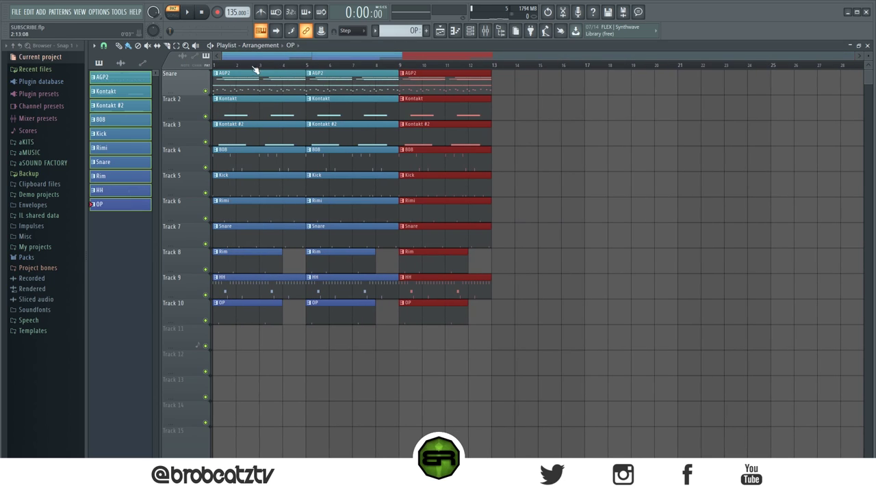
{"action": "left_click", "coordinate": [542, 119]}
Step: Examine the effect slots of the Master, Insert 1, Kontakt and Kontakt #2 mixer tracks
{"action": "left_click", "coordinate": [487, 31]}
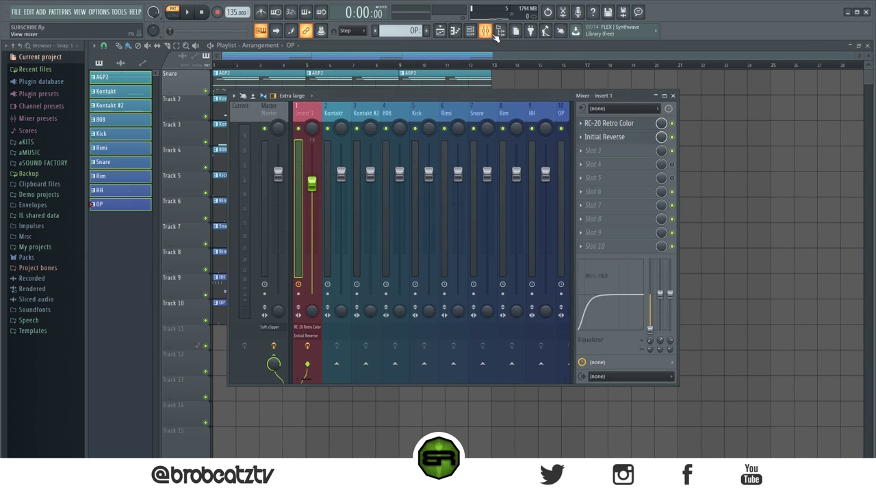
{"action": "left_click", "coordinate": [278, 112]}
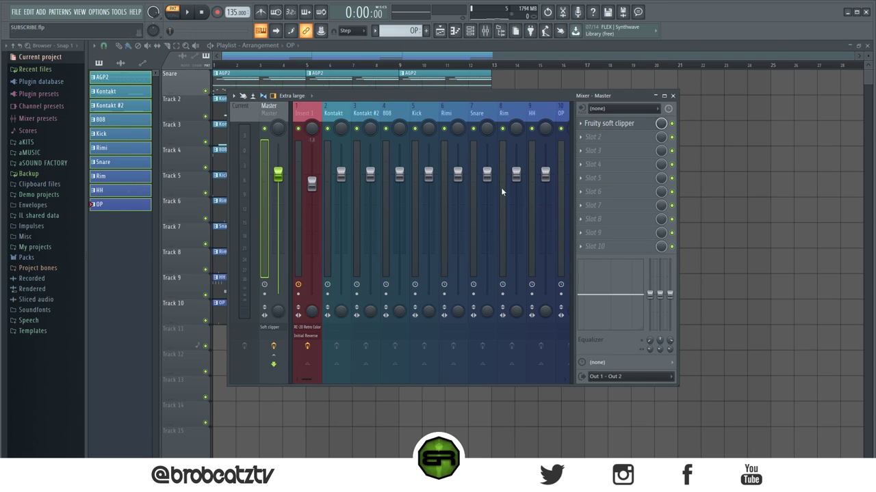
{"action": "left_click", "coordinate": [314, 113]}
{"action": "left_click", "coordinate": [329, 113]}
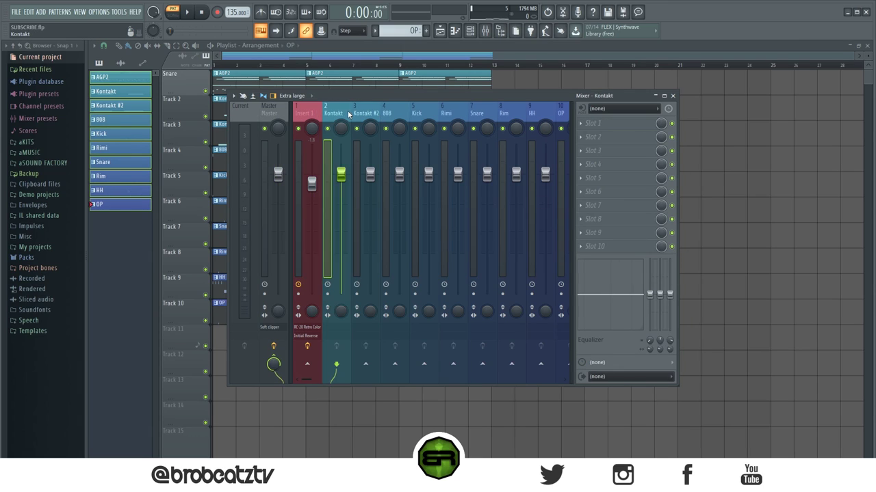
{"action": "left_click", "coordinate": [355, 113]}
{"action": "left_click", "coordinate": [308, 113]}
{"action": "left_click", "coordinate": [331, 113]}
{"action": "left_click", "coordinate": [312, 116]}
{"action": "left_click_drag", "start_coordinate": [330, 99], "coordinate": [413, 123]}
{"action": "left_click", "coordinate": [370, 135]}
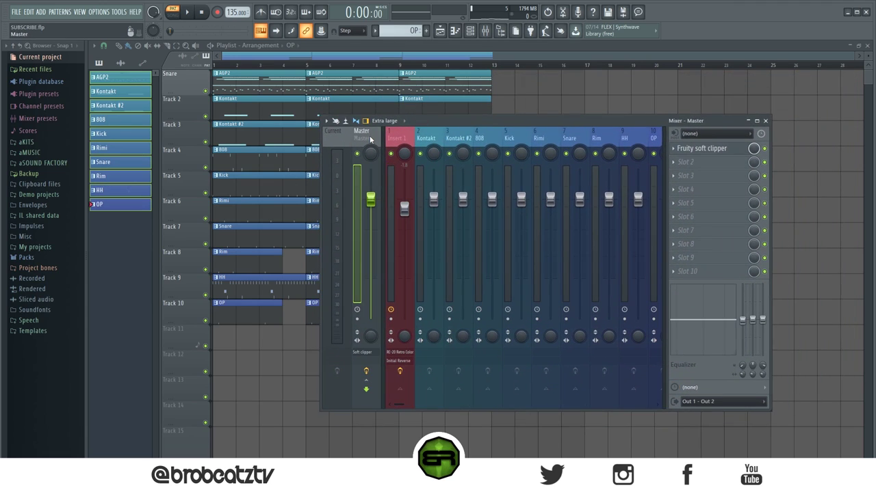
{"action": "key", "text": "F9"}
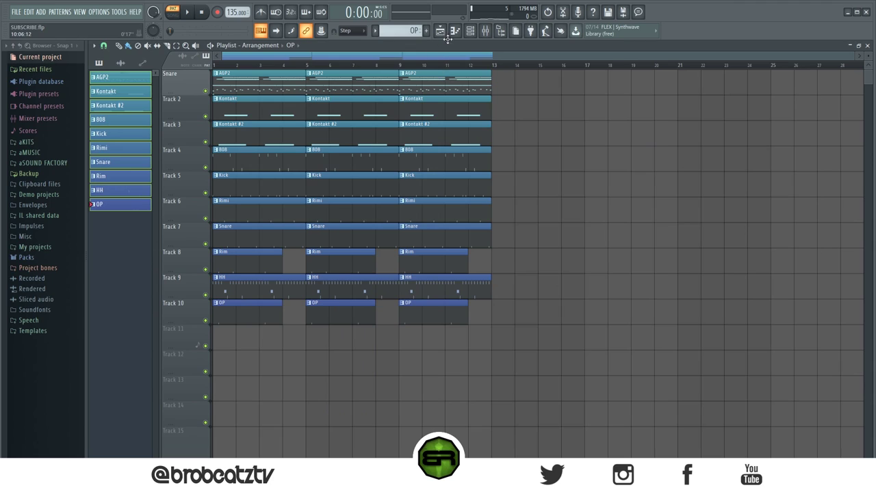
Step: Delete the 808, Kick, Rimi, Snare, Rim, HH and OP clips from the first four bars of the Playlist
{"action": "left_click", "coordinate": [469, 30]}
{"action": "left_click", "coordinate": [469, 31]}
{"action": "left_click_drag", "start_coordinate": [233, 147], "coordinate": [288, 320]}
{"action": "key", "text": "Delete"}
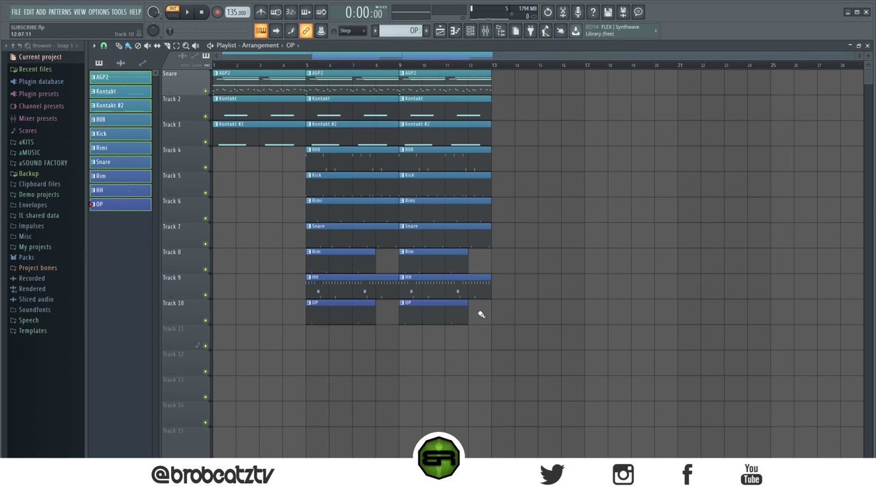
Step: Delete the Kontakt and Kontakt #2 clips from the first four bars, keeping only AGP2 there
{"action": "left_click_drag", "start_coordinate": [333, 83], "coordinate": [512, 376]}
{"action": "left_click", "coordinate": [491, 345]}
{"action": "right_click", "coordinate": [247, 118]}
{"action": "right_click", "coordinate": [266, 133]}
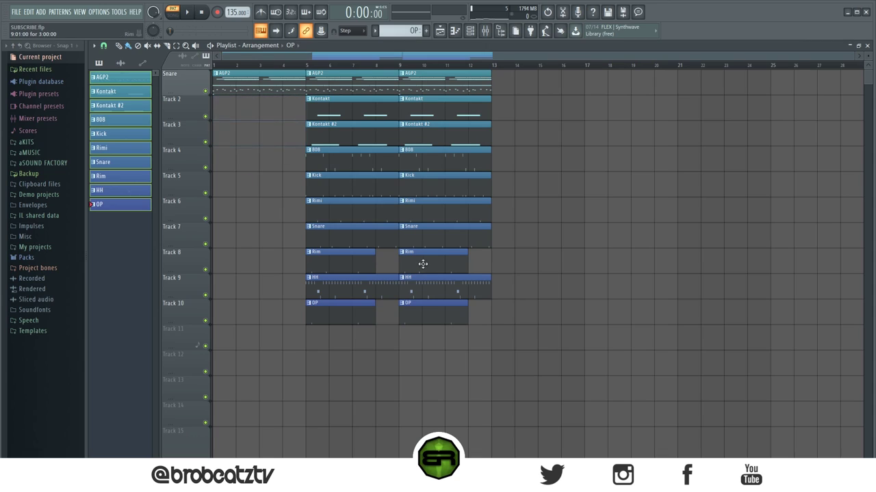
Step: Move all clips from bar 5 onward to start at bar 9, and add an AGP2 clip at bar 5
{"action": "left_click_drag", "start_coordinate": [300, 73], "coordinate": [493, 322]}
{"action": "left_click_drag", "start_coordinate": [337, 319], "coordinate": [430, 319]}
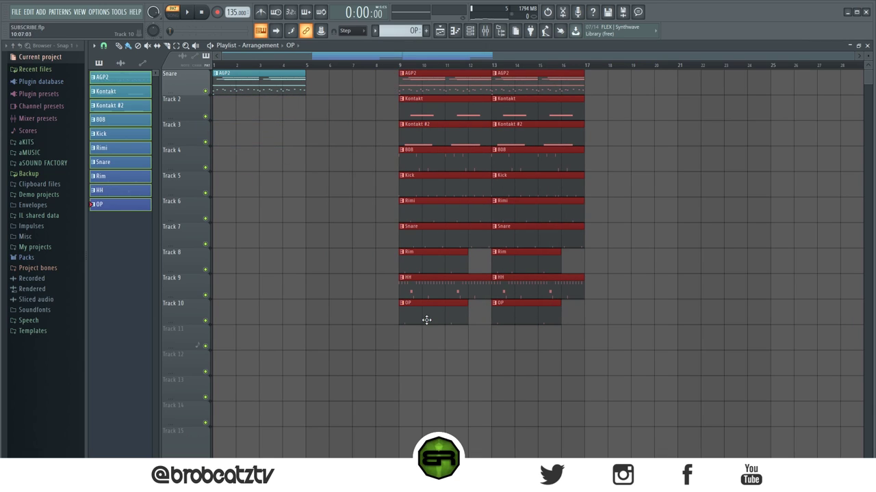
{"action": "left_click", "coordinate": [314, 157]}
{"action": "left_click", "coordinate": [281, 93]}
{"action": "left_click", "coordinate": [337, 86]}
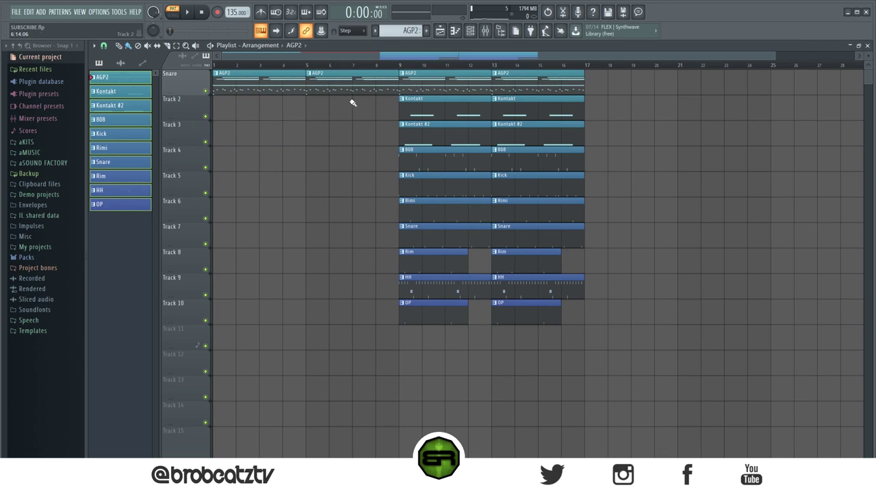
Step: Duplicate the clips of bars 9–16 twice across all tracks so the arrangement continues through bar 32
{"action": "scroll", "coordinate": [353, 59], "scroll_direction": "right", "scroll_amount": 4}
{"action": "left_click_drag", "start_coordinate": [539, 374], "coordinate": [528, 100]}
{"action": "key", "text": "ctrl+b"}
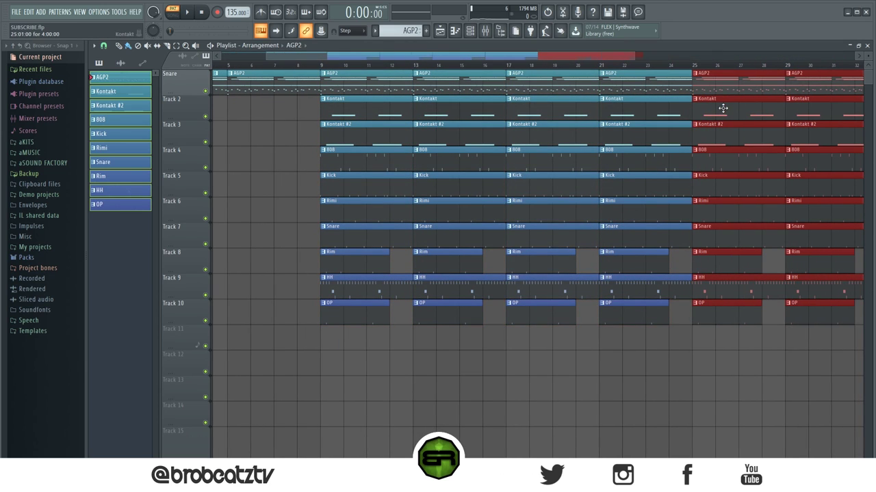
{"action": "scroll", "coordinate": [674, 71], "scroll_direction": "down", "scroll_amount": 2}
{"action": "mouse_move", "coordinate": [361, 65]}
{"action": "left_mouse_down"}
{"action": "mouse_move", "coordinate": [440, 91]}
{"action": "mouse_move", "coordinate": [381, 99]}
{"action": "mouse_move", "coordinate": [436, 115]}
{"action": "left_mouse_up"}
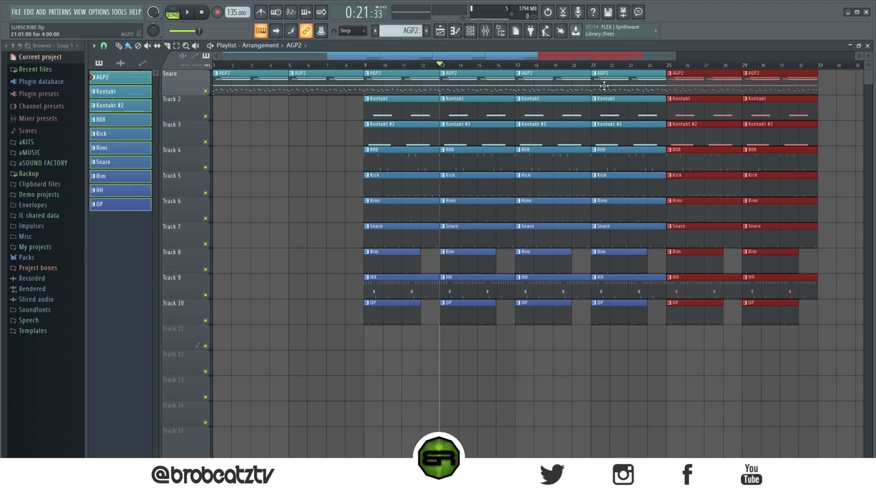
{"action": "scroll", "coordinate": [562, 62], "scroll_direction": "right", "scroll_amount": 3}
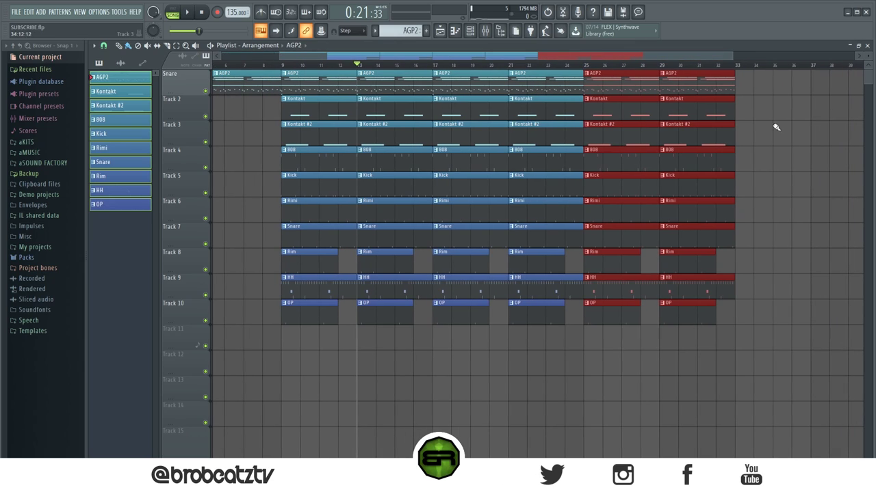
Step: Delete the Kontakt and Kontakt #2 clips at bars 21 and 29, keeping those at bar 25
{"action": "left_click", "coordinate": [777, 127]}
{"action": "right_click", "coordinate": [695, 106]}
{"action": "right_click", "coordinate": [619, 106]}
{"action": "right_click", "coordinate": [544, 106]}
{"action": "left_click", "coordinate": [612, 108]}
{"action": "right_click", "coordinate": [544, 132]}
{"action": "right_click", "coordinate": [675, 139]}
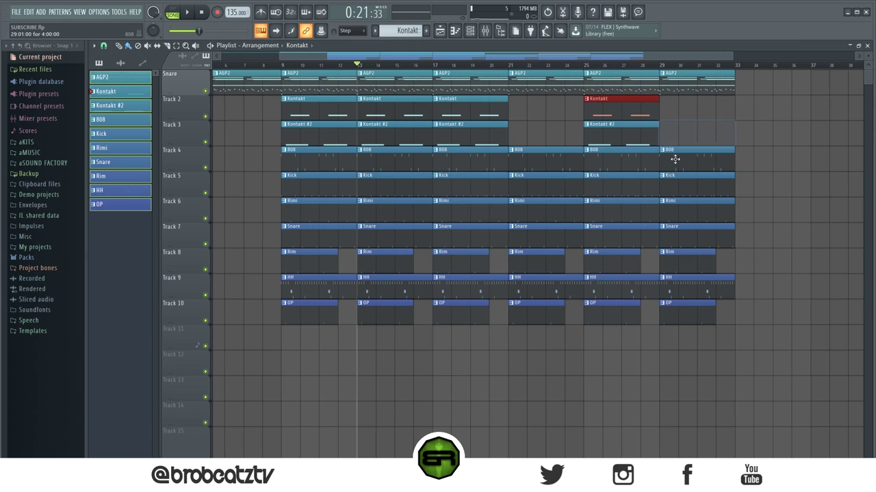
Step: Delete the Kick, Rim, HH and OP clips at bar 21
{"action": "right_click", "coordinate": [539, 186]}
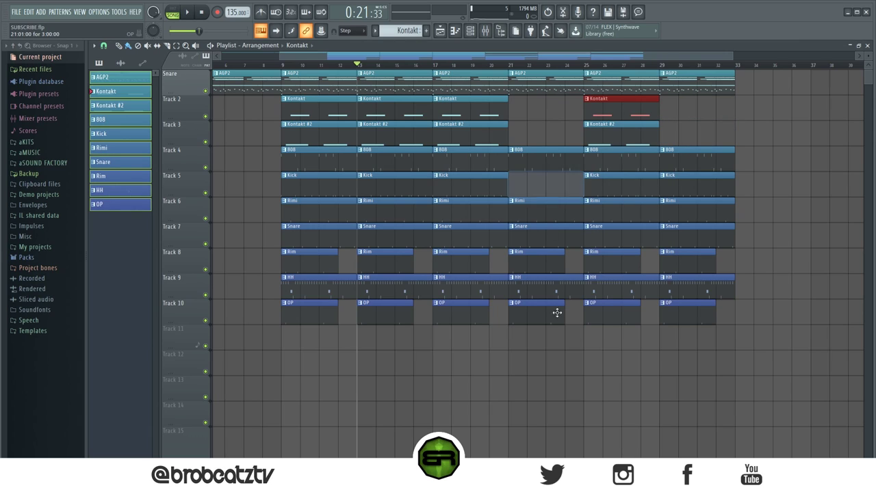
{"action": "right_click", "coordinate": [529, 262]}
{"action": "right_click", "coordinate": [545, 283]}
{"action": "right_click", "coordinate": [564, 308]}
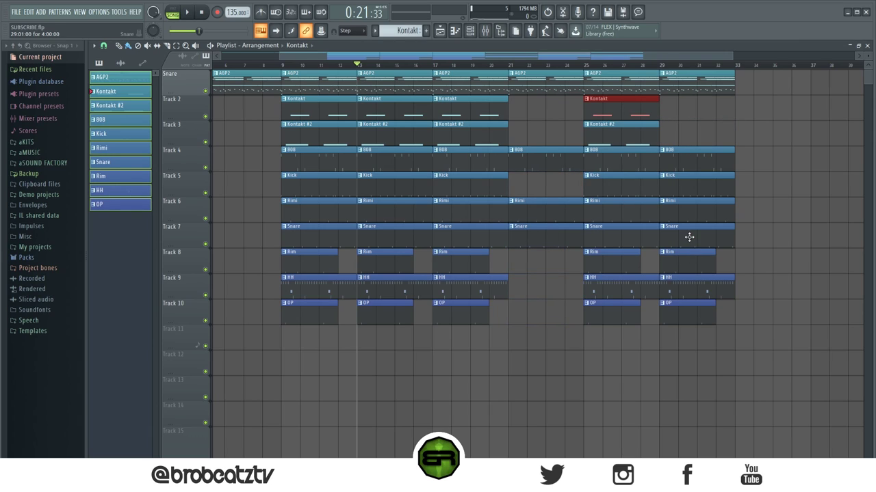
Step: Delete the Rim, HH and OP clips at bar 29
{"action": "right_click", "coordinate": [700, 256]}
{"action": "right_click", "coordinate": [711, 286]}
{"action": "right_click", "coordinate": [698, 312]}
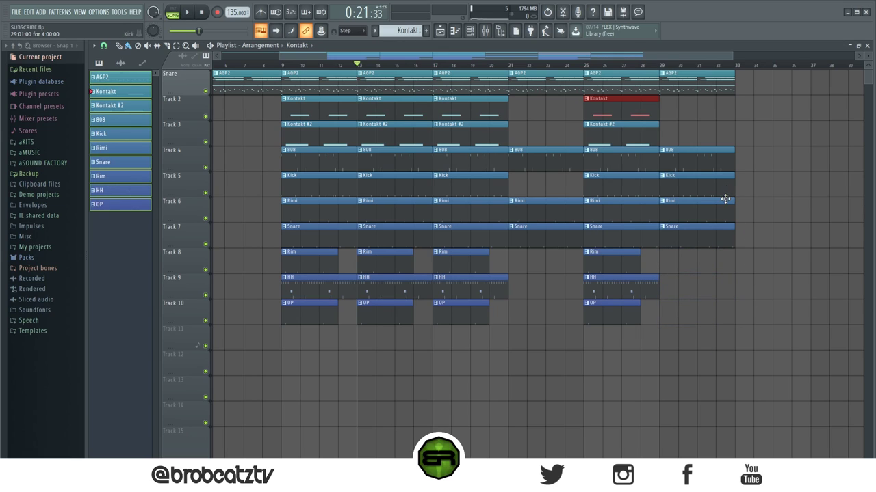
Step: Add an AGP2 clip at bar 33, and duplicate all clips from bar 9 onward to start at bar 37
{"action": "left_click", "coordinate": [695, 82]}
{"action": "left_click_drag", "start_coordinate": [780, 86], "coordinate": [770, 89]}
{"action": "left_click_drag", "start_coordinate": [804, 349], "coordinate": [305, 77]}
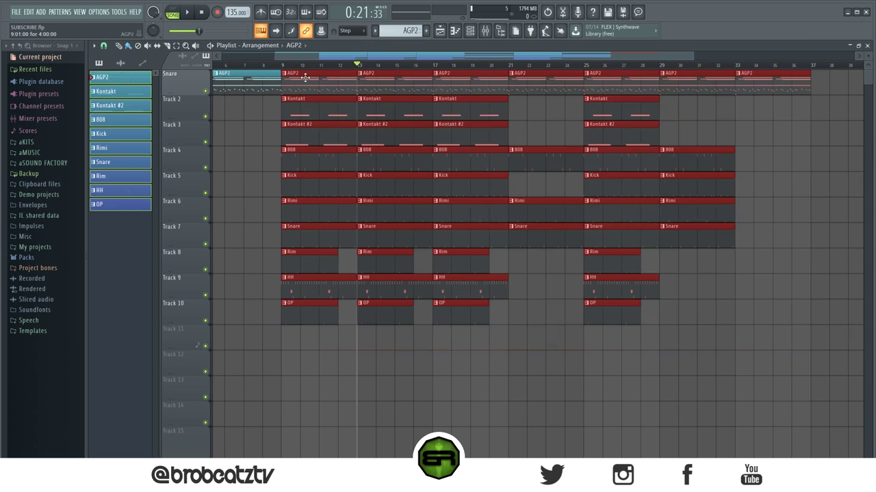
{"action": "scroll", "coordinate": [322, 71], "scroll_direction": "down", "scroll_amount": 3}
{"action": "key", "text": "ctrl+b"}
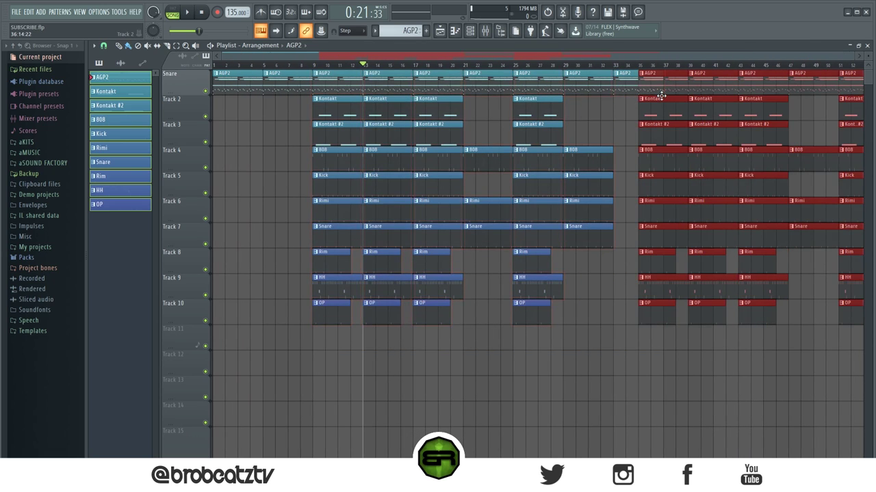
{"action": "scroll", "coordinate": [651, 69], "scroll_direction": "down", "scroll_amount": 1}
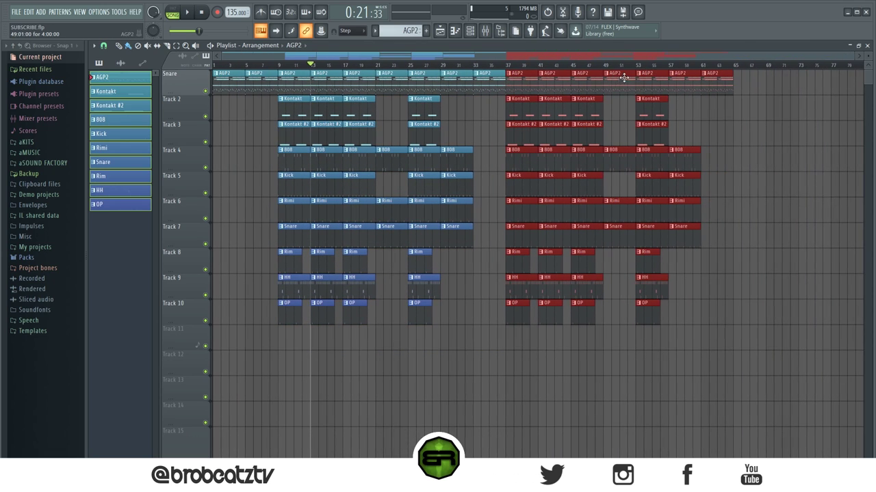
Step: Copy the clips of bars 37–52 to bar 65, and remove the copied Rimi and Snare clips at bar 77
{"action": "left_click_drag", "start_coordinate": [625, 71], "coordinate": [512, 326]}
{"action": "left_click_drag", "start_coordinate": [514, 304], "coordinate": [744, 301]}
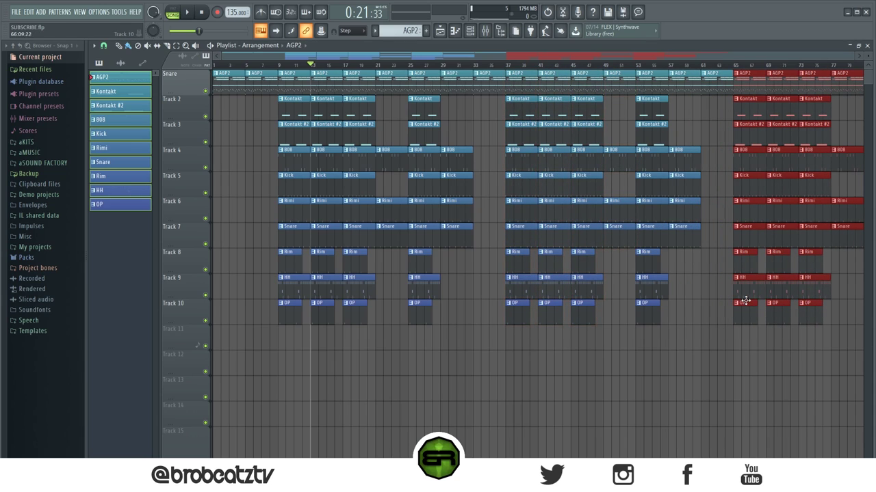
{"action": "scroll", "coordinate": [649, 54], "scroll_direction": "right", "scroll_amount": 3}
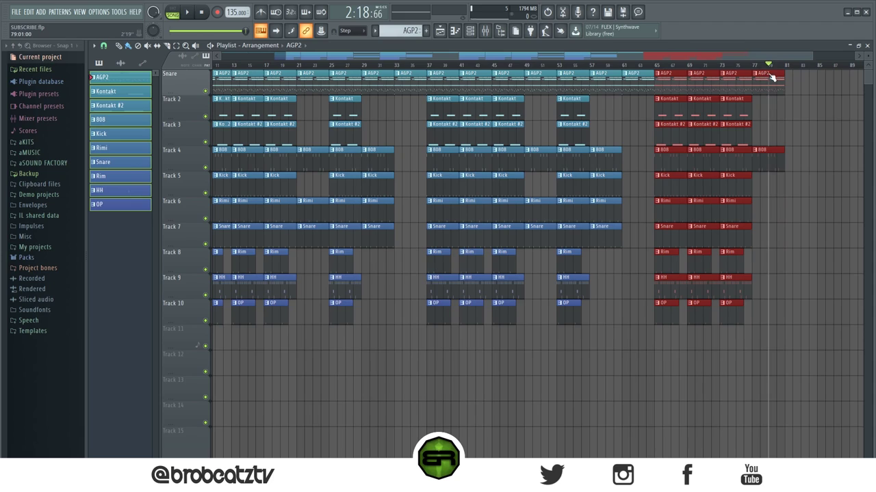
{"action": "key", "text": "space"}
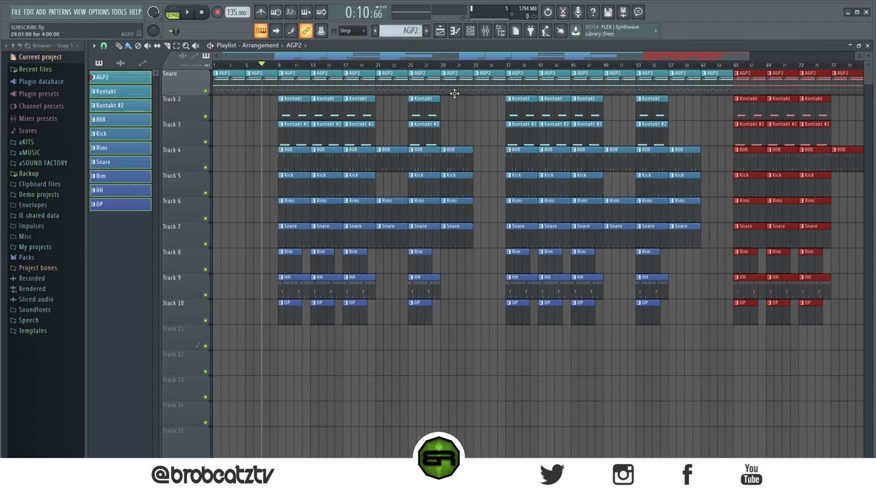
Step: Play back bars 1–24 as a loop, and shorten the end of the HH clip at bar 17 by about half a bar
{"action": "left_click_drag", "start_coordinate": [409, 65], "coordinate": [213, 63]}
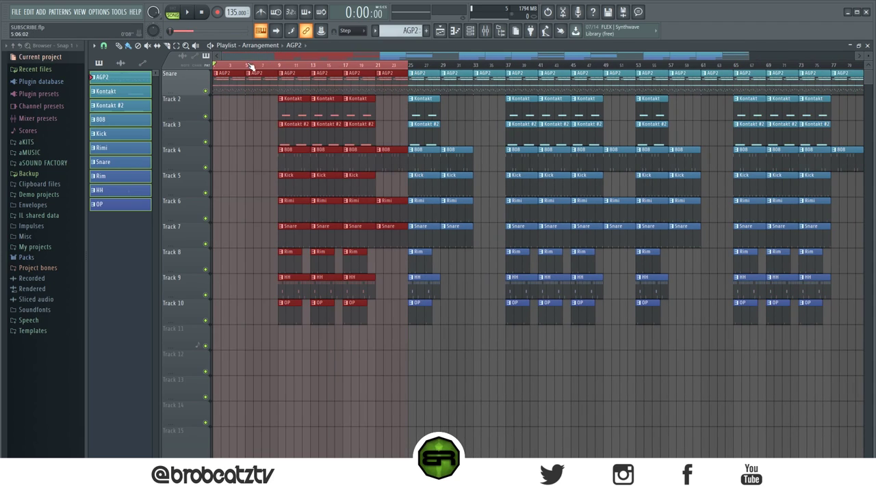
{"action": "left_click", "coordinate": [438, 277]}
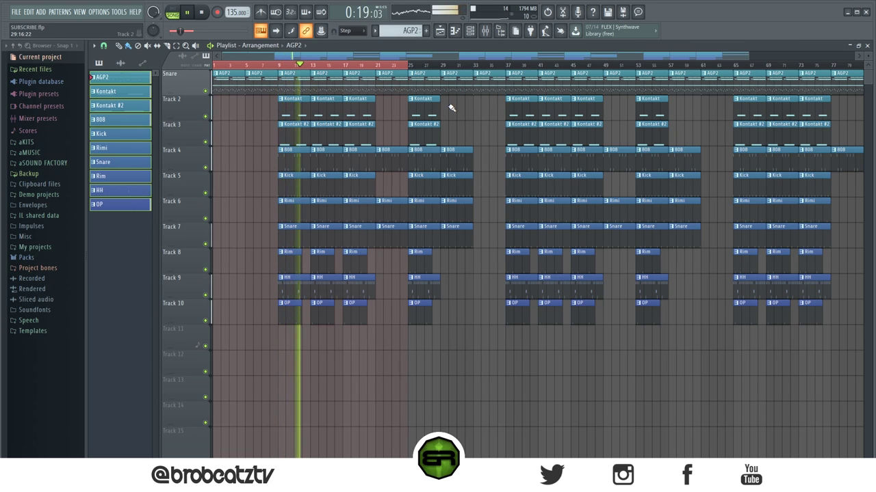
{"action": "left_click", "coordinate": [470, 31]}
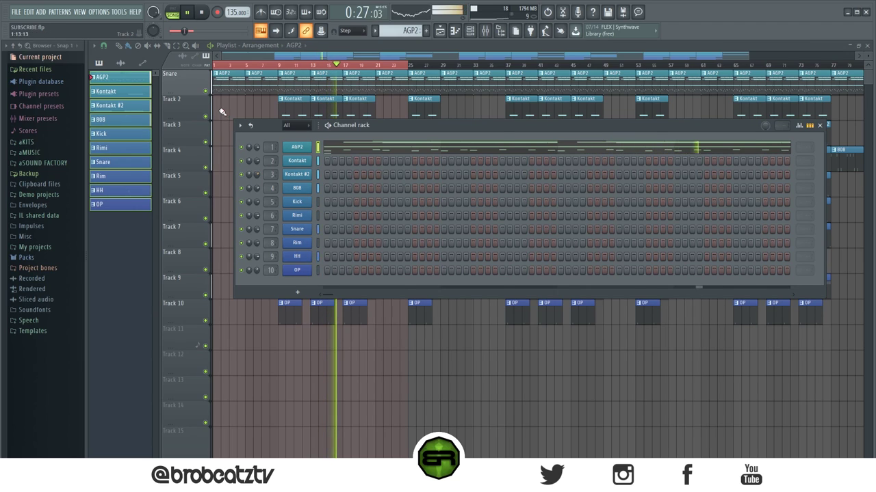
{"action": "key", "text": "F6"}
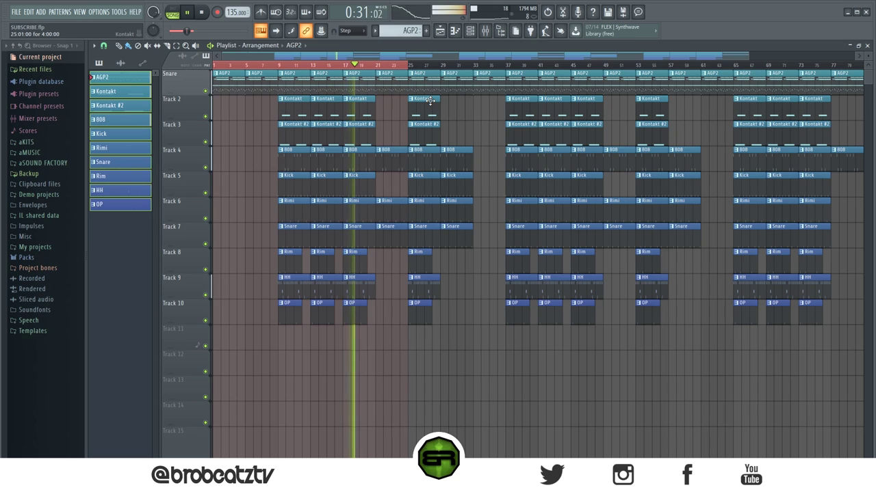
{"action": "left_click_drag", "start_coordinate": [376, 292], "coordinate": [368, 293]}
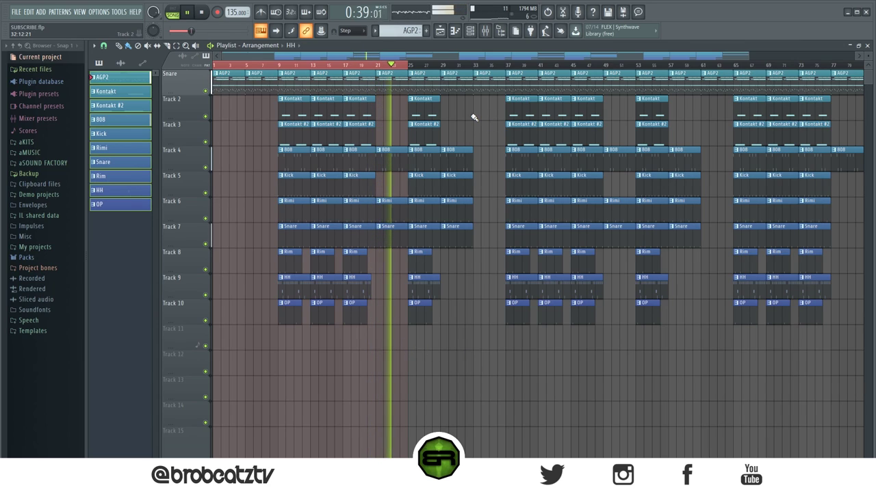
Step: Loop playback over bars 21–28, and trim about half a bar off the start of the Kick clip at bar 25
{"action": "key", "text": "space"}
{"action": "left_click_drag", "start_coordinate": [376, 65], "coordinate": [440, 85]}
{"action": "left_click", "coordinate": [460, 141]}
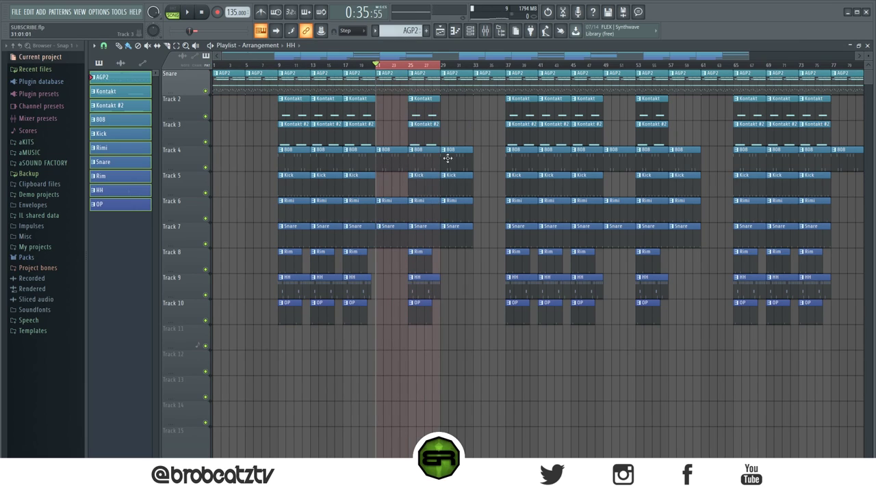
{"action": "key", "text": "space"}
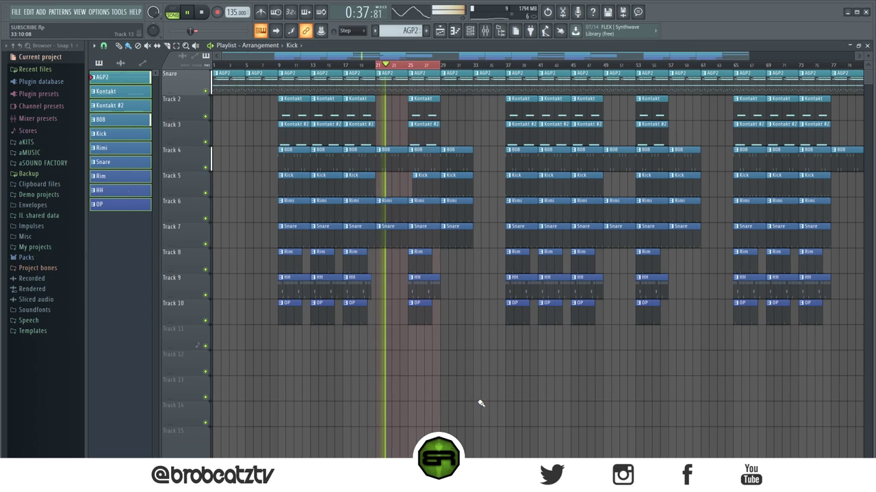
Step: Delete the Kontakt #2 clip at bar 25, stop playback and look over the mixer tracks
{"action": "right_click", "coordinate": [424, 130]}
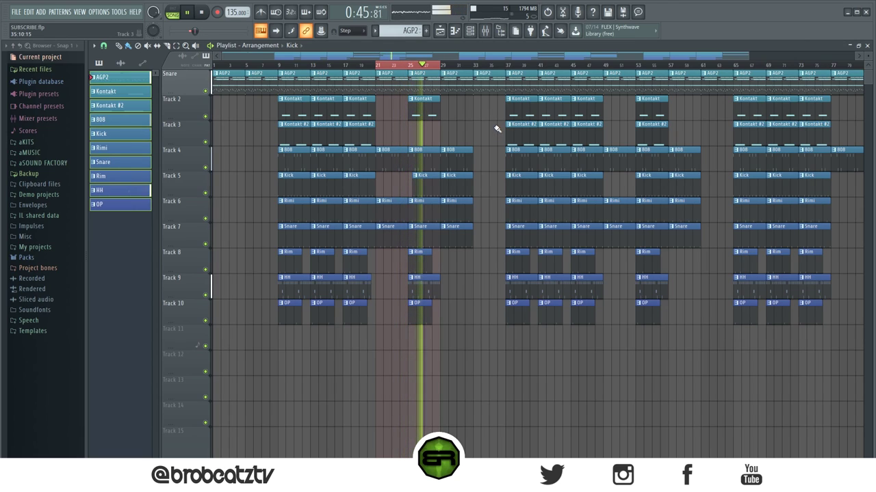
{"action": "key", "text": "space"}
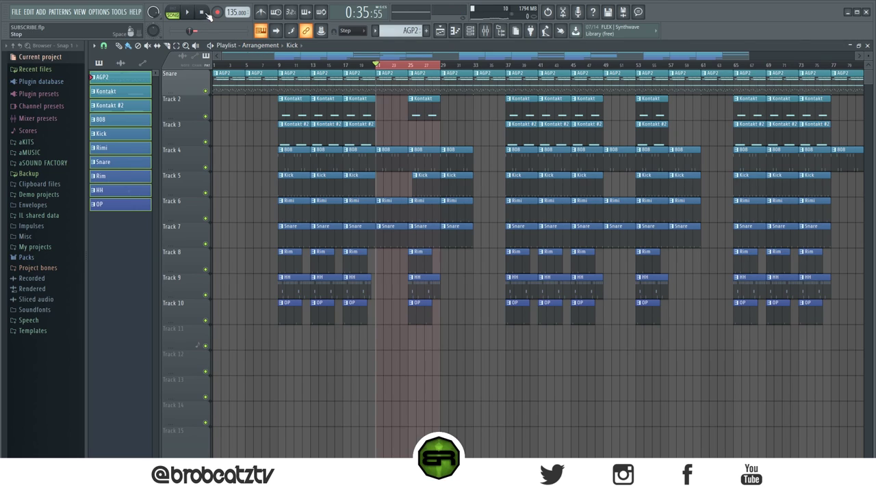
{"action": "left_click", "coordinate": [487, 31]}
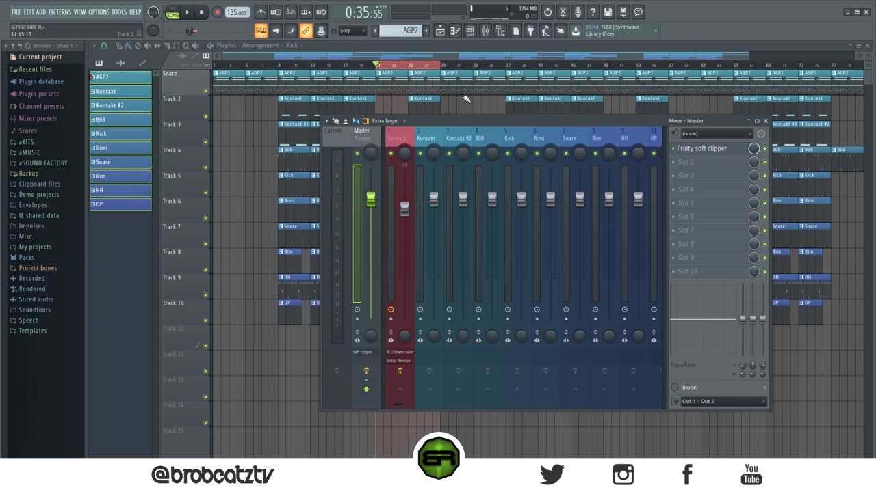
{"action": "key", "text": "F9"}
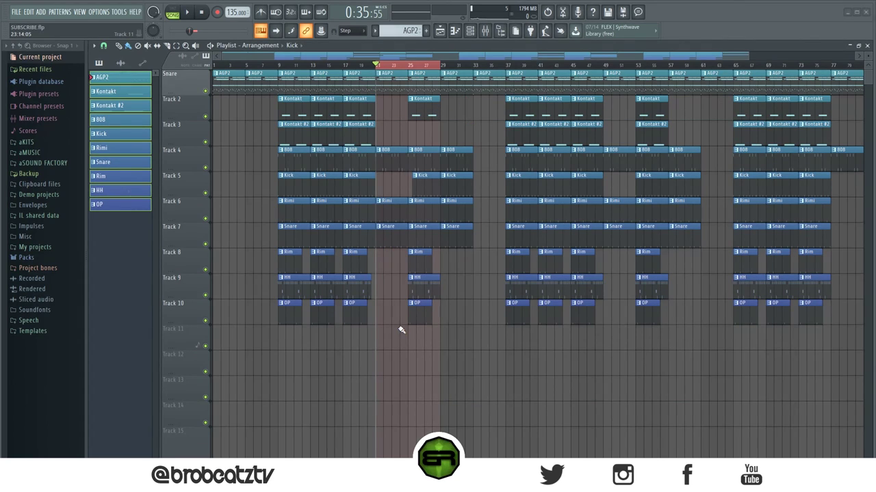